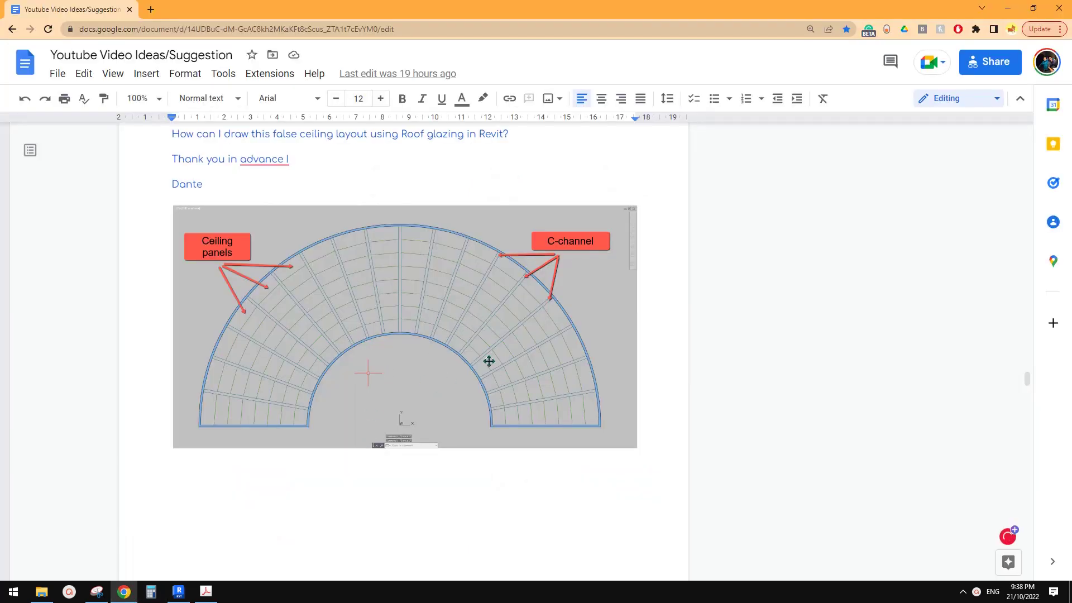
{"action": "scroll", "coordinate": [490, 361], "scroll_direction": "up", "scroll_amount": 1}
{"action": "scroll", "coordinate": [434, 371], "scroll_direction": "up", "scroll_amount": 1}
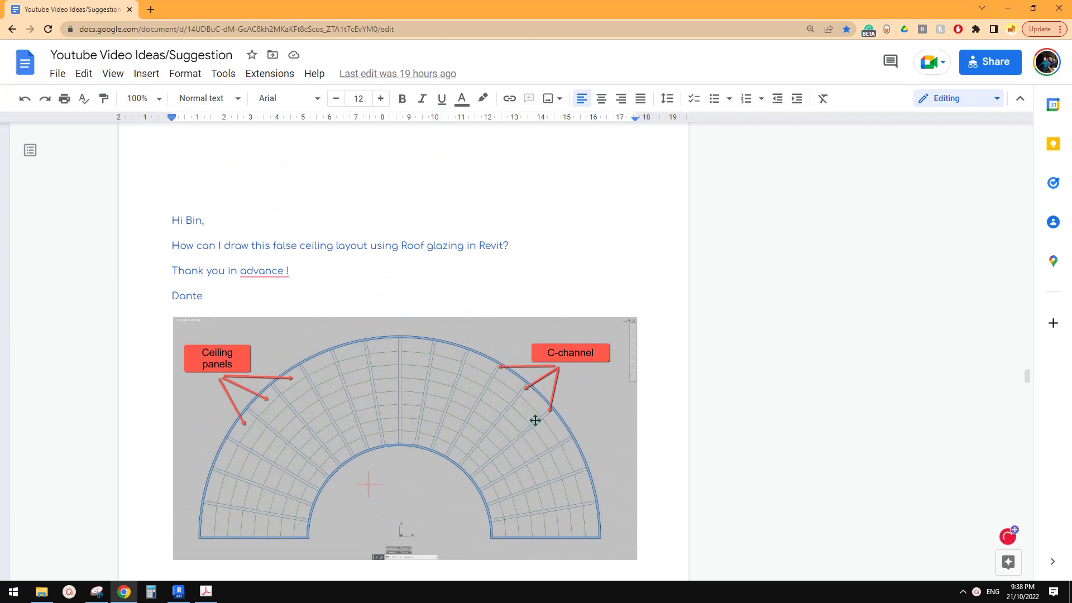
{"action": "scroll", "coordinate": [534, 420], "scroll_direction": "down", "scroll_amount": 2}
{"action": "scroll", "coordinate": [526, 390], "scroll_direction": "down", "scroll_amount": 3}
{"action": "scroll", "coordinate": [515, 366], "scroll_direction": "down", "scroll_amount": 3}
{"action": "scroll", "coordinate": [498, 366], "scroll_direction": "down", "scroll_amount": 1}
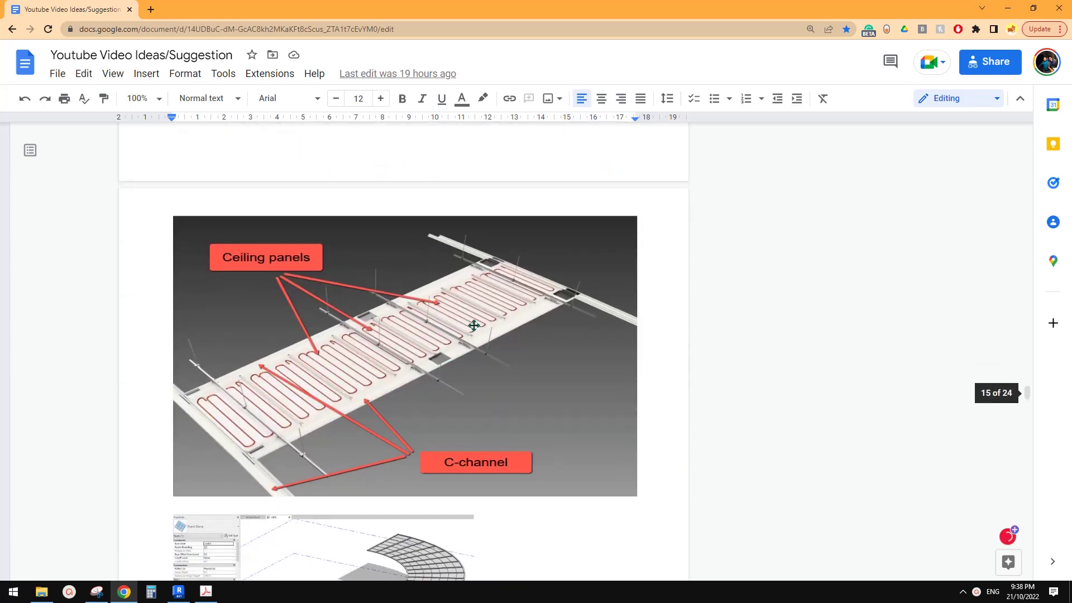
{"action": "scroll", "coordinate": [461, 336], "scroll_direction": "down", "scroll_amount": 2}
{"action": "scroll", "coordinate": [412, 255], "scroll_direction": "up", "scroll_amount": 1}
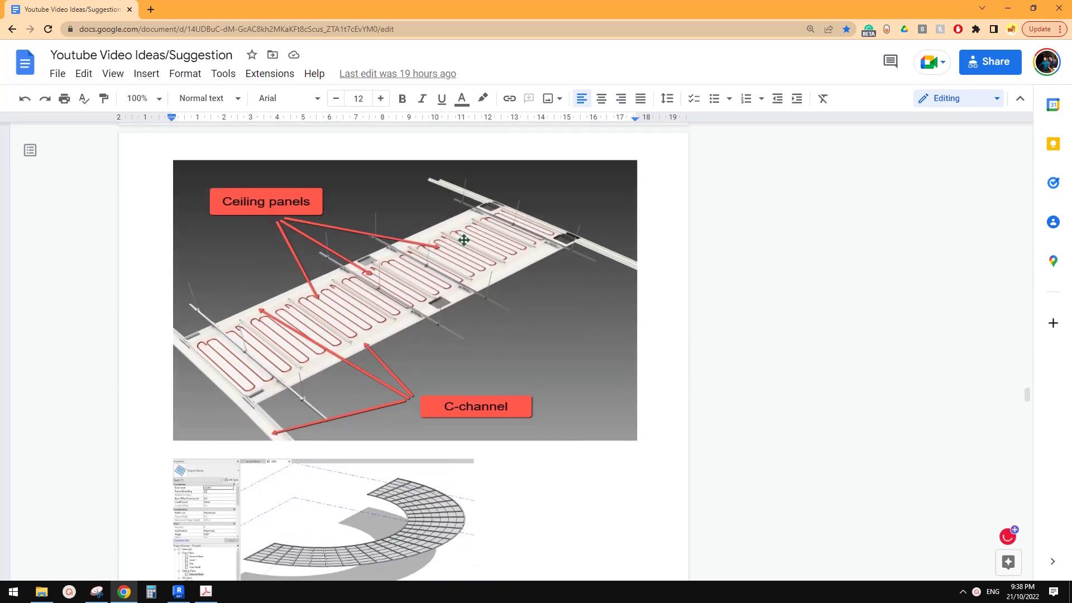
{"action": "scroll", "coordinate": [376, 361], "scroll_direction": "up", "scroll_amount": 1}
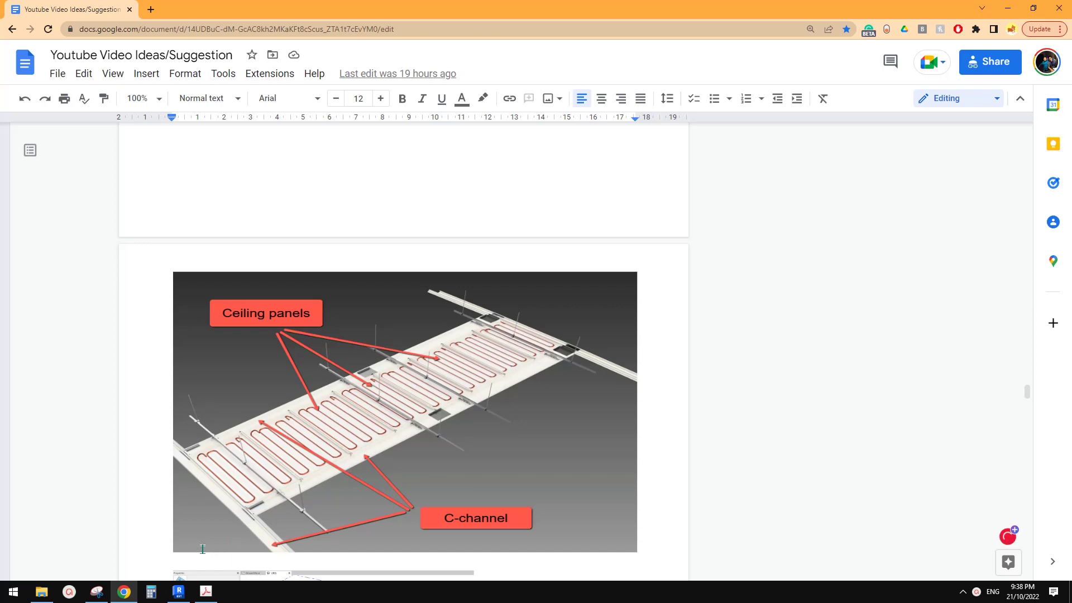
- Create a new project from the Architectural Template, opening on the Ground Floor plan
{"action": "left_click", "coordinate": [177, 591]}
{"action": "left_click", "coordinate": [77, 161]}
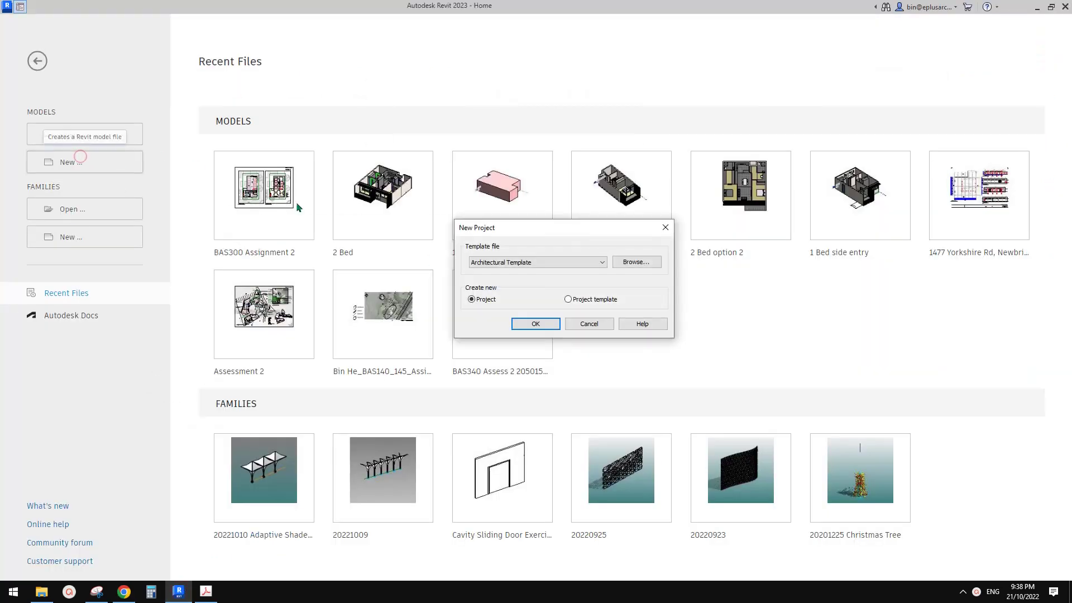
{"action": "left_click", "coordinate": [554, 321]}
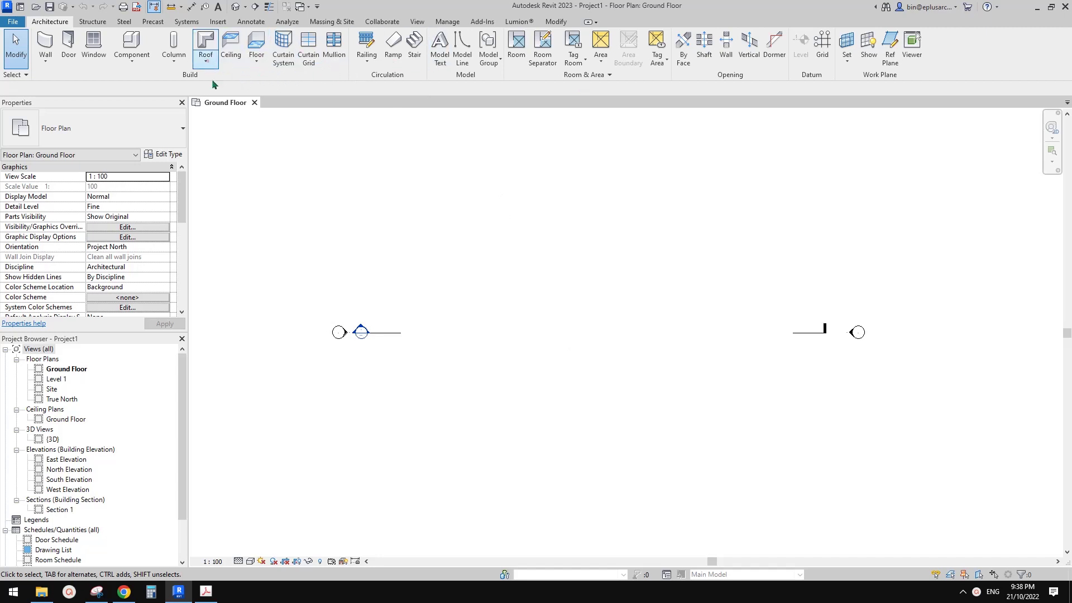
- Start a Roof by Footprint on Level 1 using the Sloped Glazing type
{"action": "left_click", "coordinate": [206, 59]}
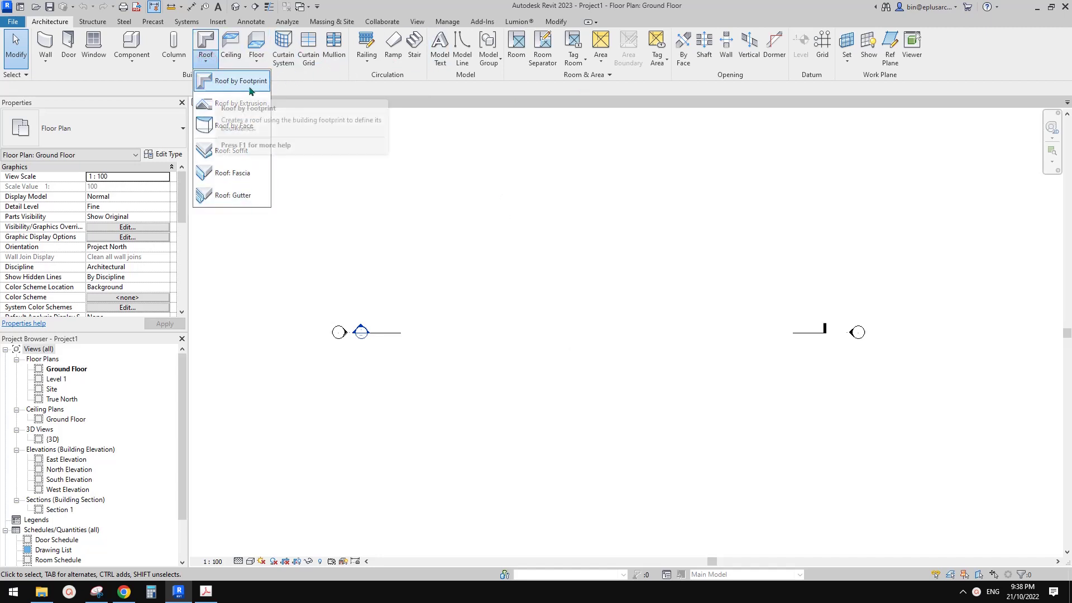
{"action": "left_click", "coordinate": [243, 82]}
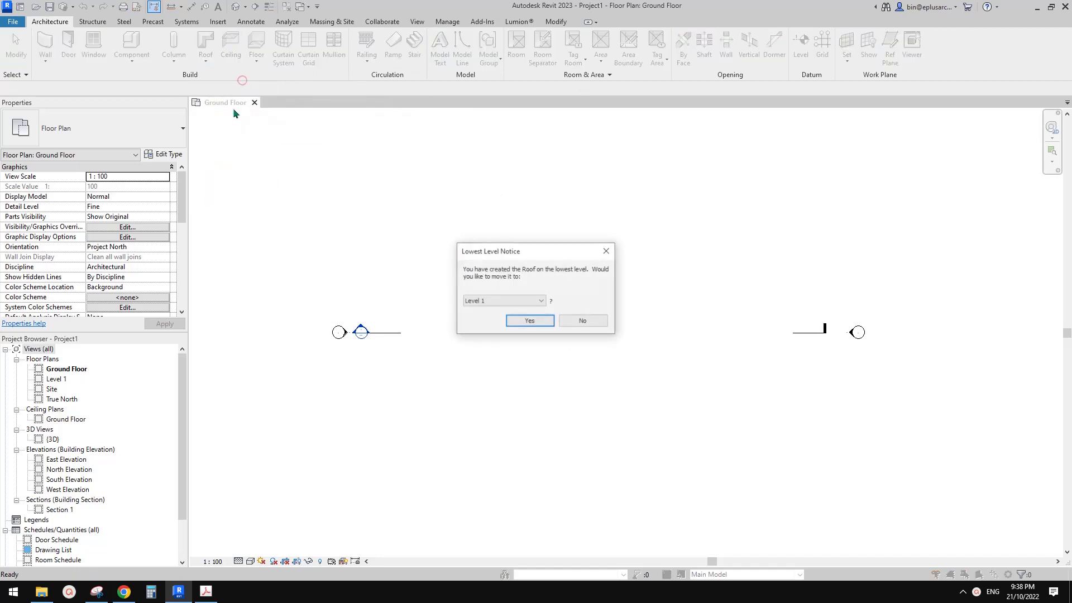
{"action": "left_click", "coordinate": [545, 326]}
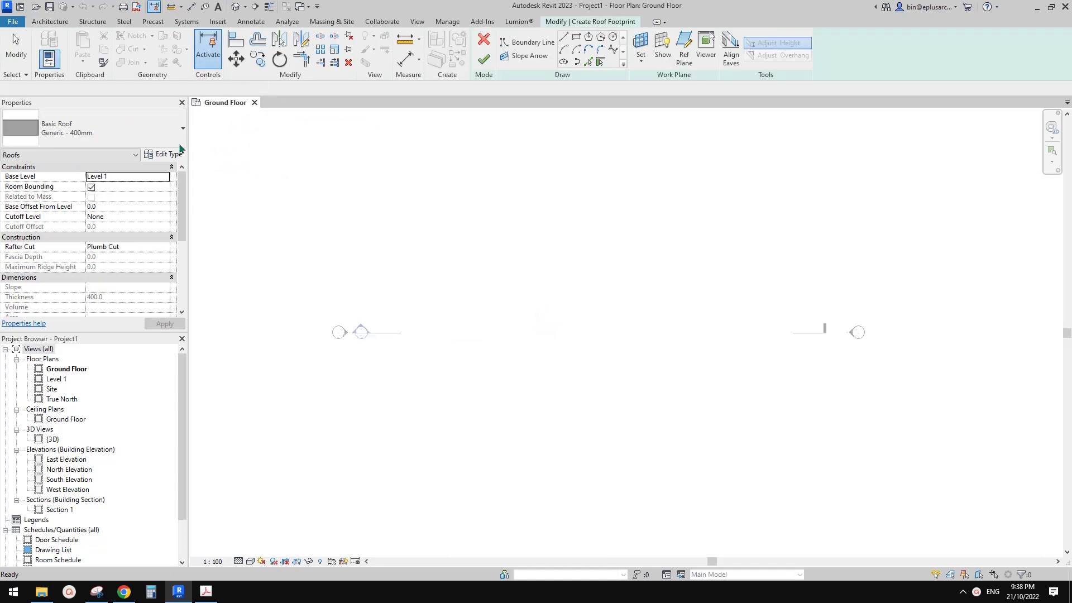
{"action": "left_click", "coordinate": [134, 131]}
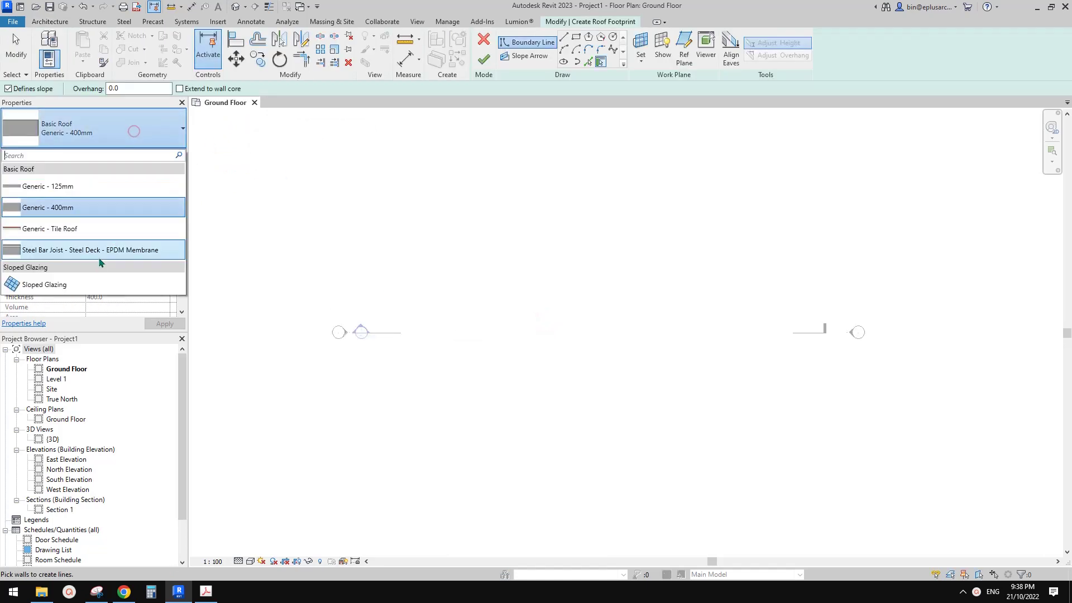
{"action": "left_click", "coordinate": [48, 285]}
- Sketch the outer semicircular arc and offset an inner arc 6000 inside it
{"action": "left_click", "coordinate": [565, 50]}
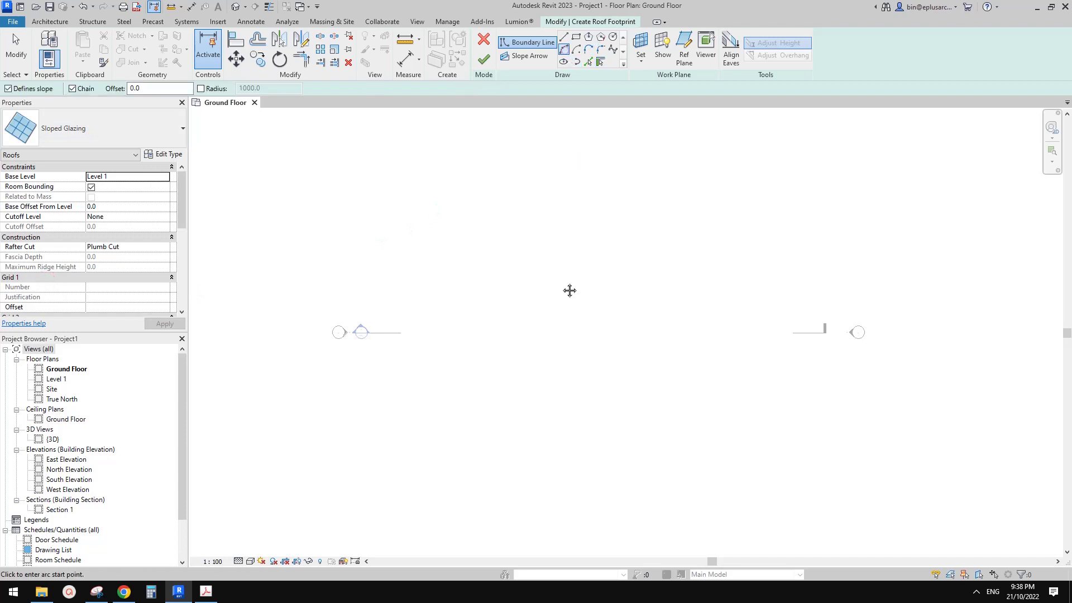
{"action": "left_click", "coordinate": [494, 318]}
{"action": "left_click", "coordinate": [686, 323]}
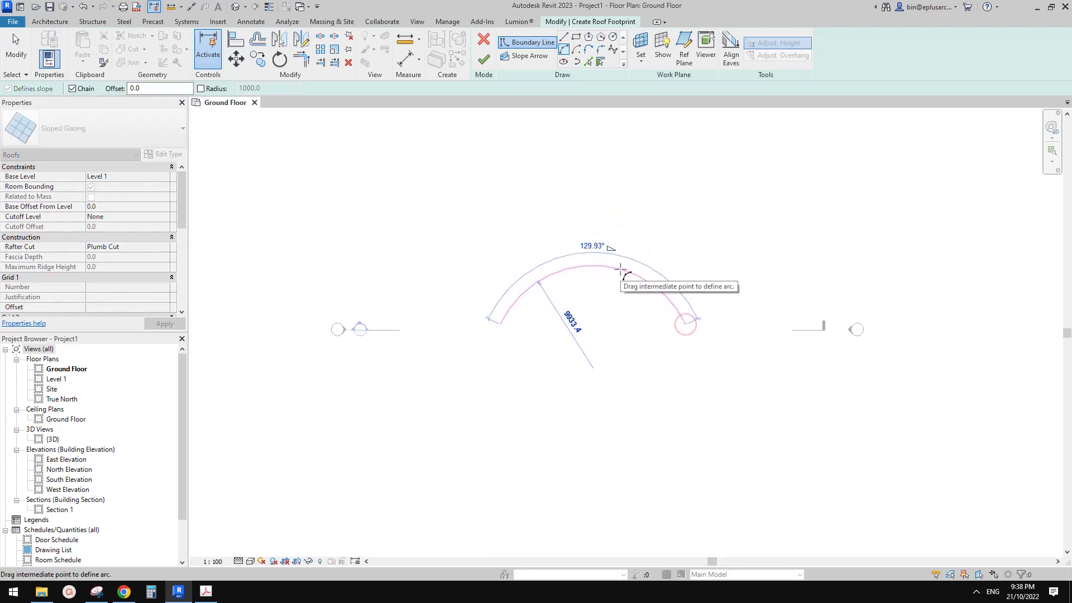
{"action": "left_click", "coordinate": [601, 234]}
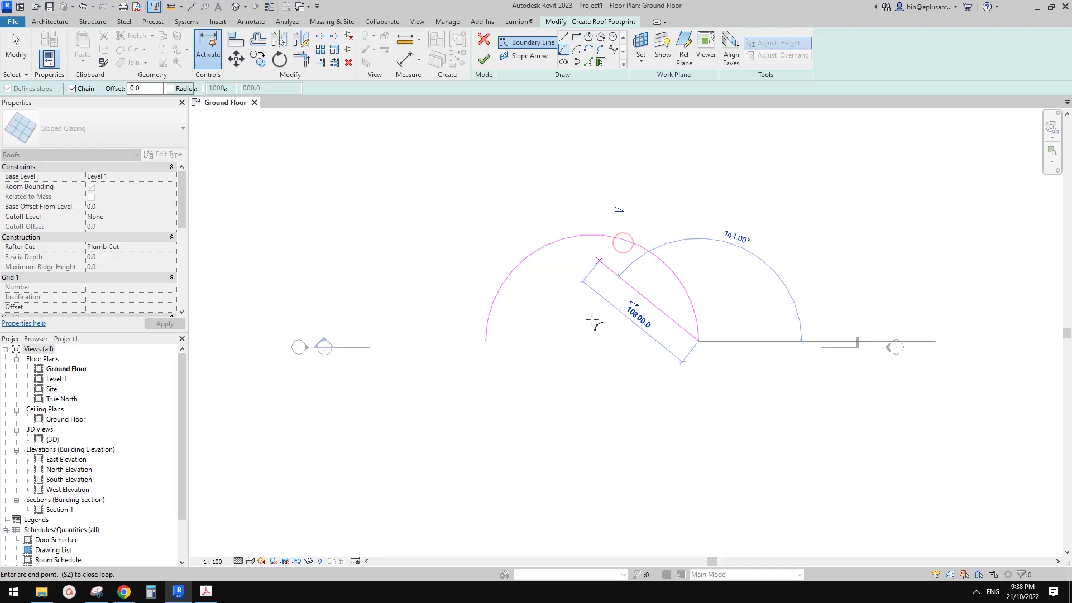
{"action": "scroll", "coordinate": [620, 238], "scroll_direction": "up", "scroll_amount": 2}
{"action": "key", "text": "Escape"}
{"action": "key", "text": "Escape"}
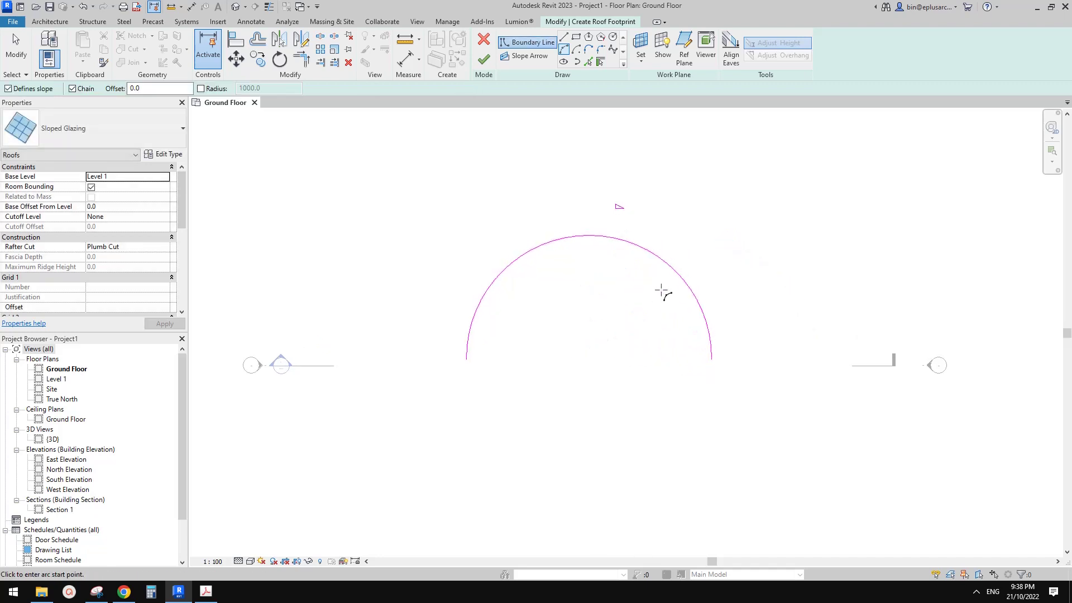
{"action": "key", "text": "o"}
{"action": "key", "text": "f"}
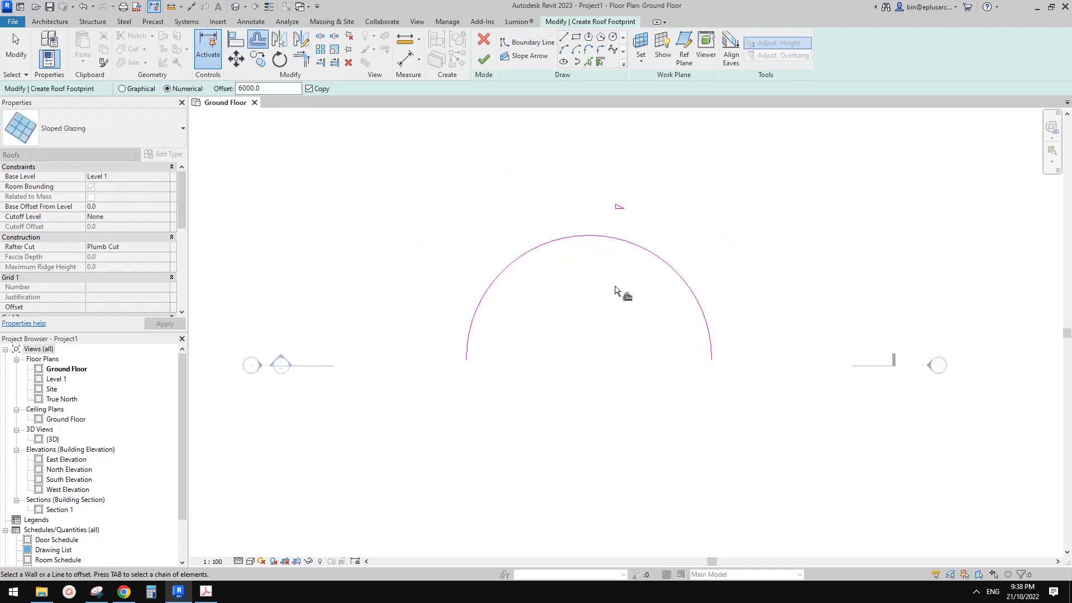
{"action": "left_click", "coordinate": [642, 253]}
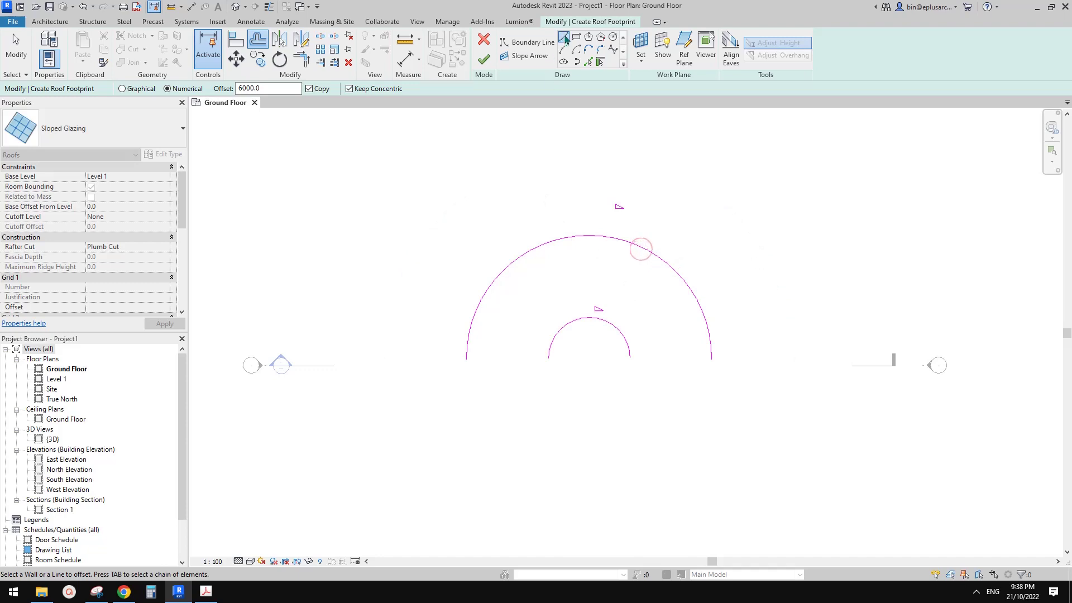
- Join the arc ends with straight lines on both sides to close the half-ring footprint
{"action": "key", "text": "l"}
{"action": "key", "text": "i"}
{"action": "left_click", "coordinate": [711, 360]}
{"action": "left_click", "coordinate": [630, 358]}
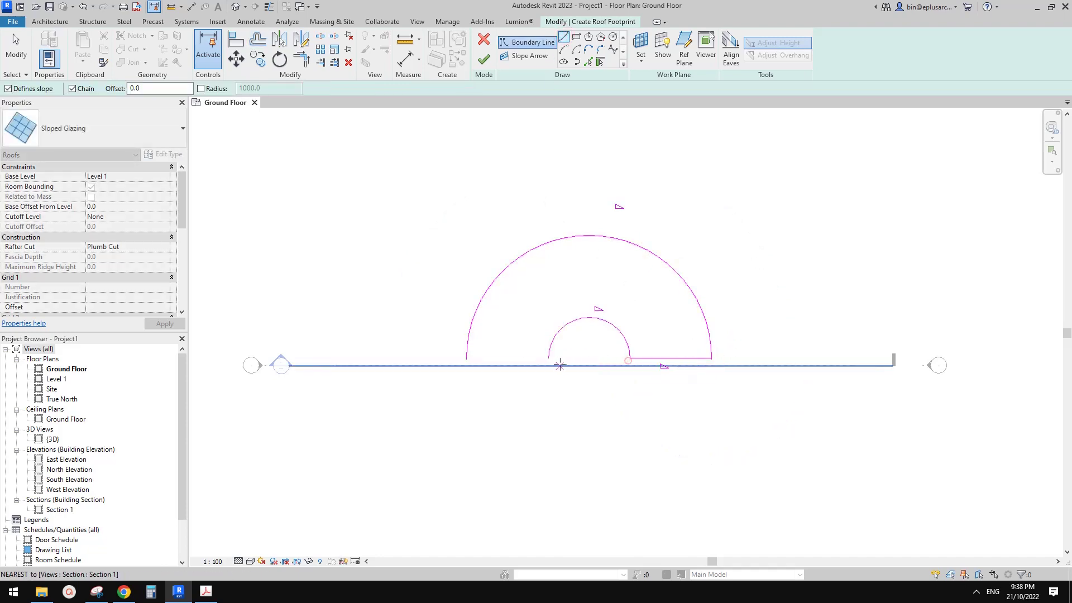
{"action": "key", "text": "Escape"}
{"action": "left_click", "coordinate": [549, 359]}
{"action": "left_click", "coordinate": [466, 358]}
{"action": "key", "text": "Escape"}
{"action": "key", "text": "Escape"}
{"action": "key", "text": "Tab"}
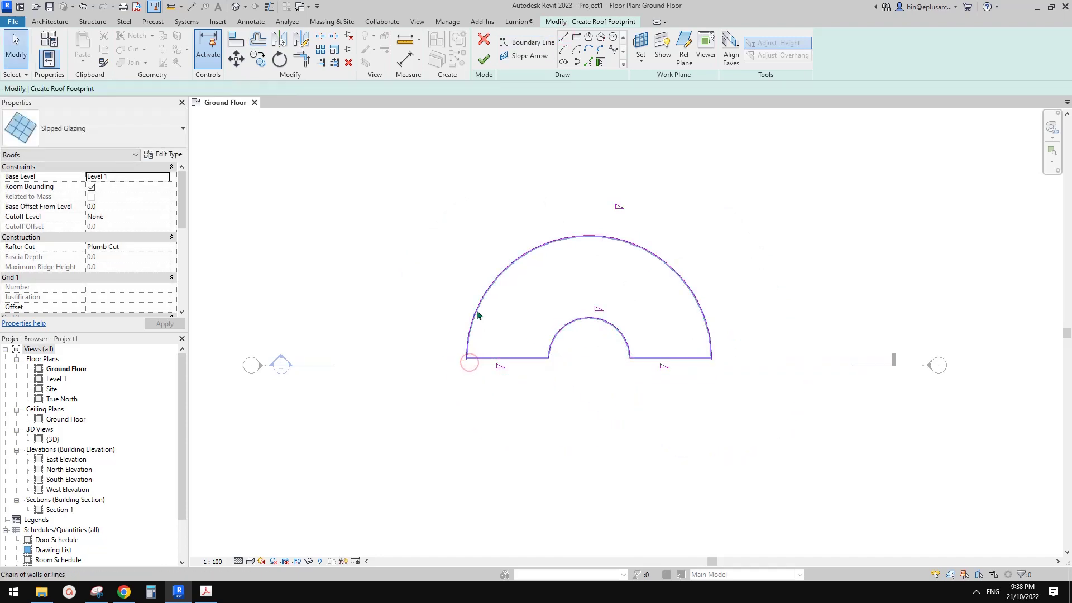
- Clear Defines Slope on the footprint lines, finish the roof, and select it in {3D}
{"action": "left_click", "coordinate": [477, 310]}
{"action": "left_click", "coordinate": [248, 89]}
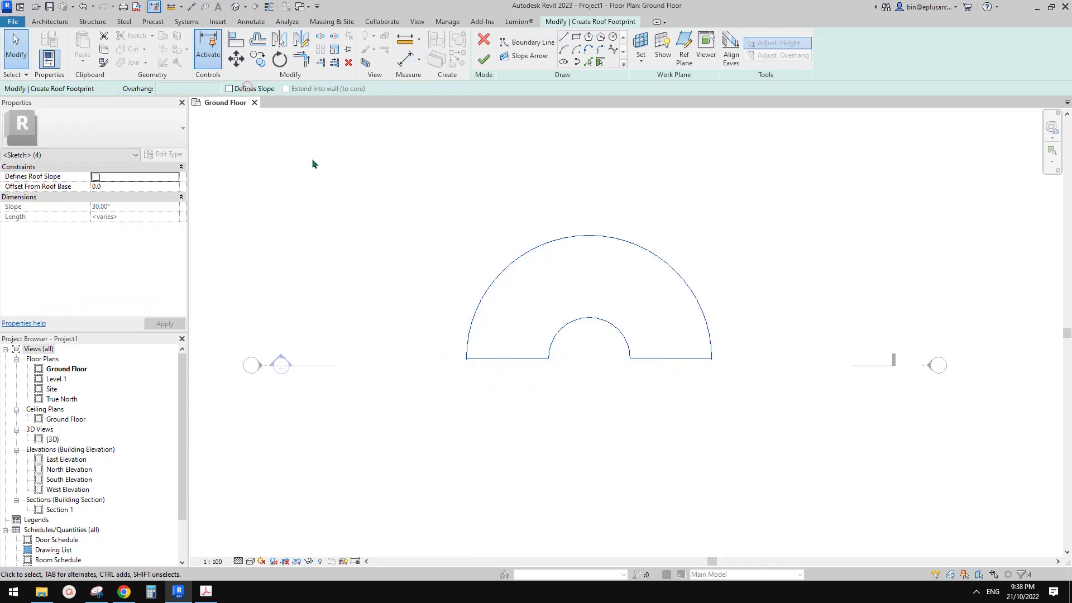
{"action": "key", "text": "Escape"}
{"action": "left_click", "coordinate": [484, 60]}
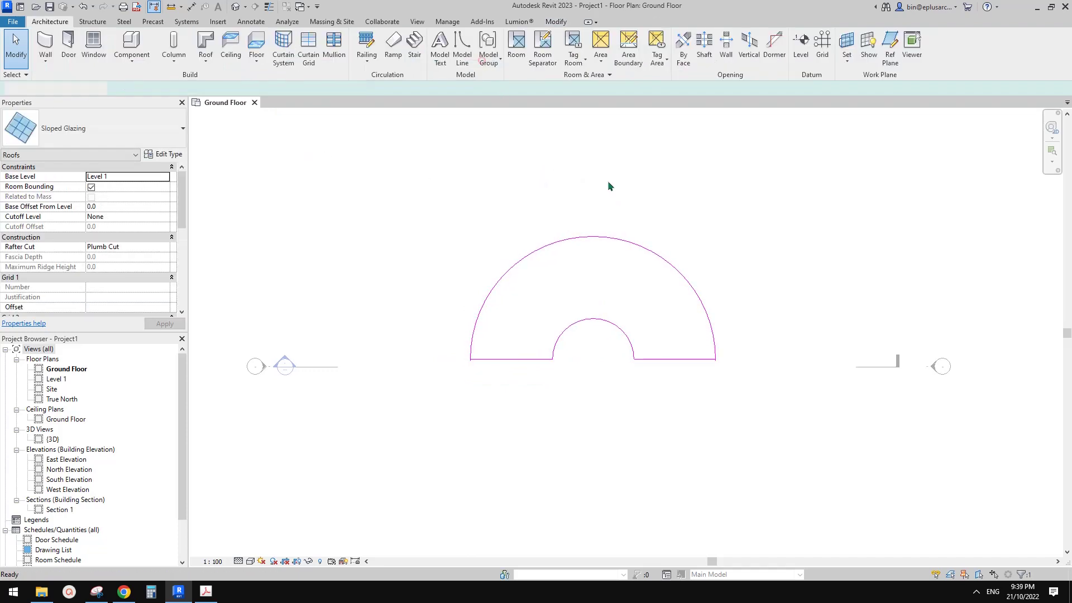
{"action": "left_click", "coordinate": [237, 6]}
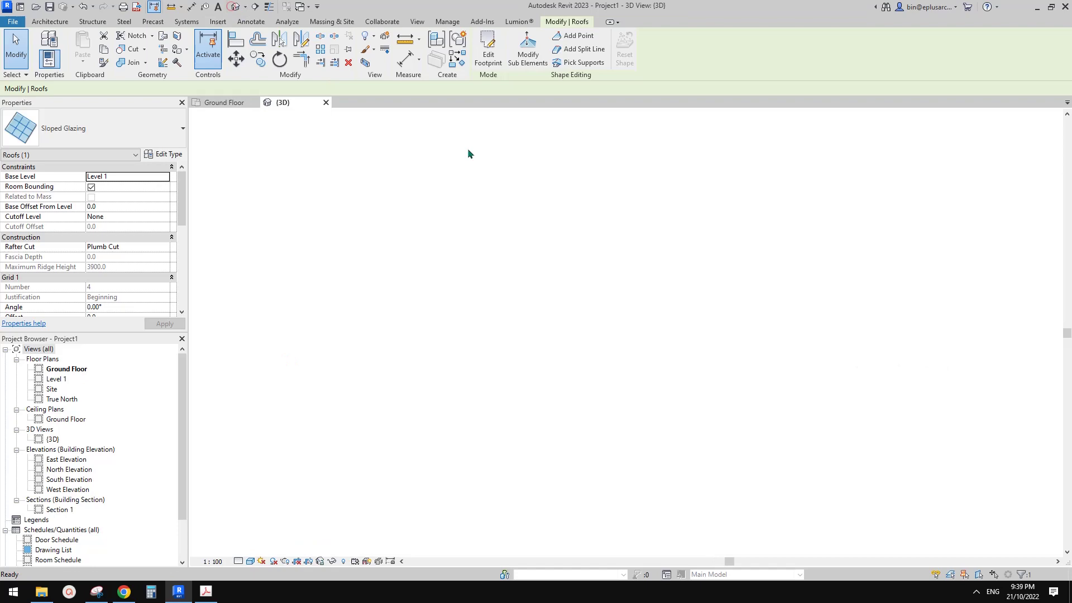
{"action": "left_click", "coordinate": [714, 289]}
{"action": "mouse_move", "coordinate": [682, 311]}
{"action": "middle_mouse_down", "text": "shift"}
{"action": "mouse_move", "coordinate": [745, 326]}
{"action": "mouse_move", "coordinate": [697, 329]}
{"action": "middle_mouse_up", "text": "shift"}
{"action": "scroll", "coordinate": [701, 304], "scroll_direction": "up", "scroll_amount": 3}
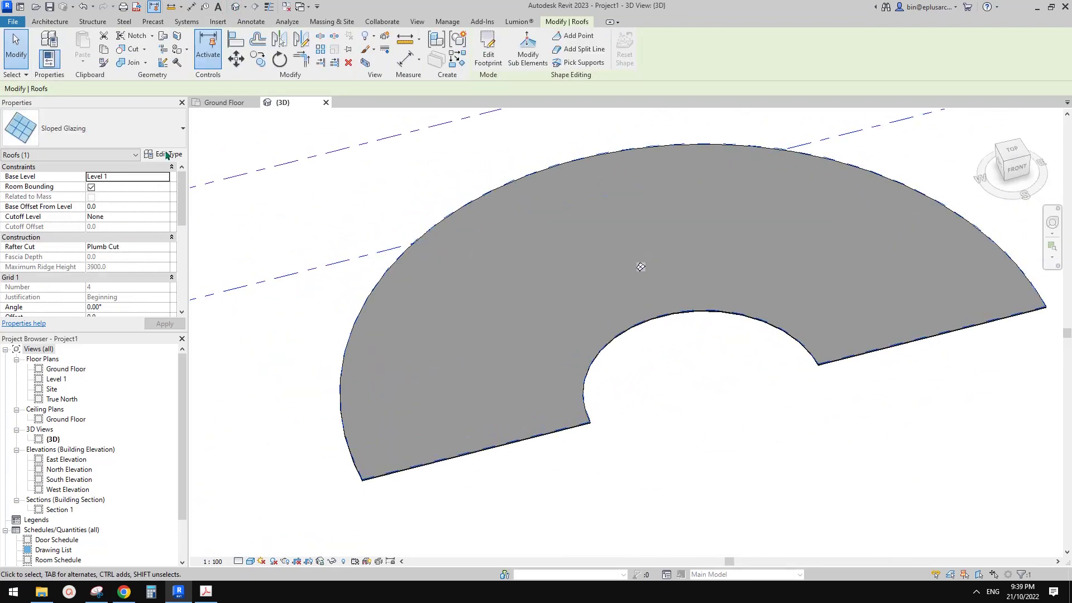
- In the Sloped Glazing type properties, set the Grid 1 layout to Fixed Distance
{"action": "left_click", "coordinate": [167, 154]}
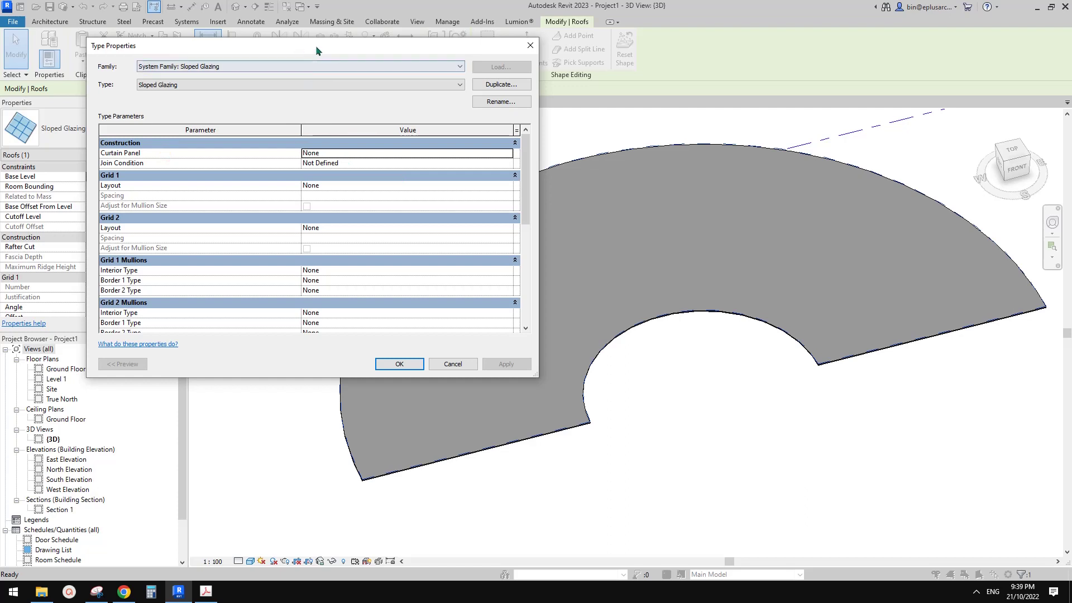
{"action": "left_click_drag", "start_coordinate": [316, 45], "coordinate": [290, 45]}
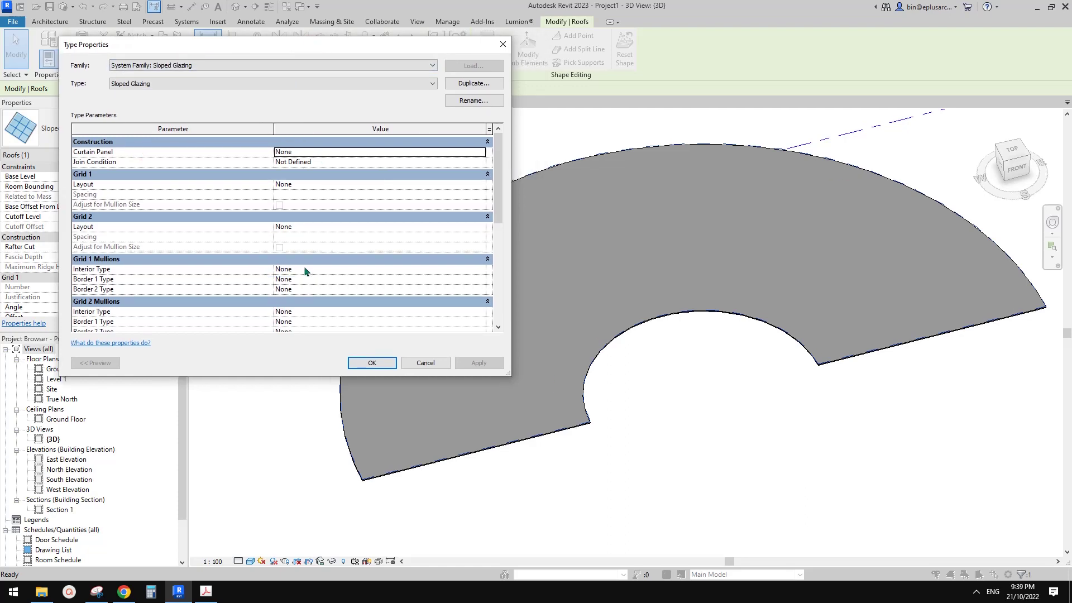
{"action": "left_click", "coordinate": [326, 268]}
{"action": "left_click", "coordinate": [480, 269]}
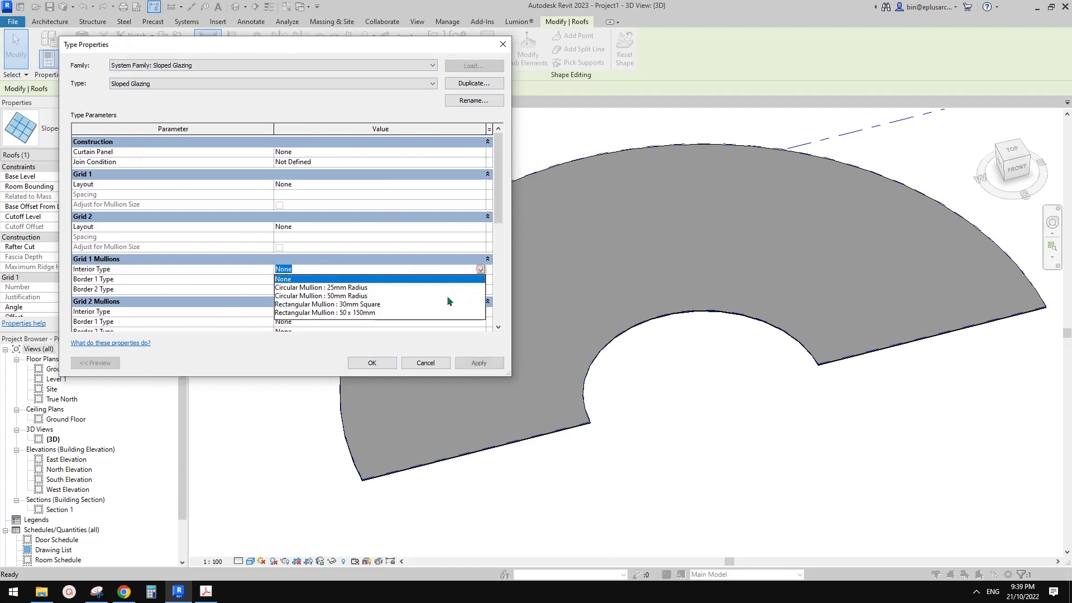
{"action": "left_click", "coordinate": [188, 203]}
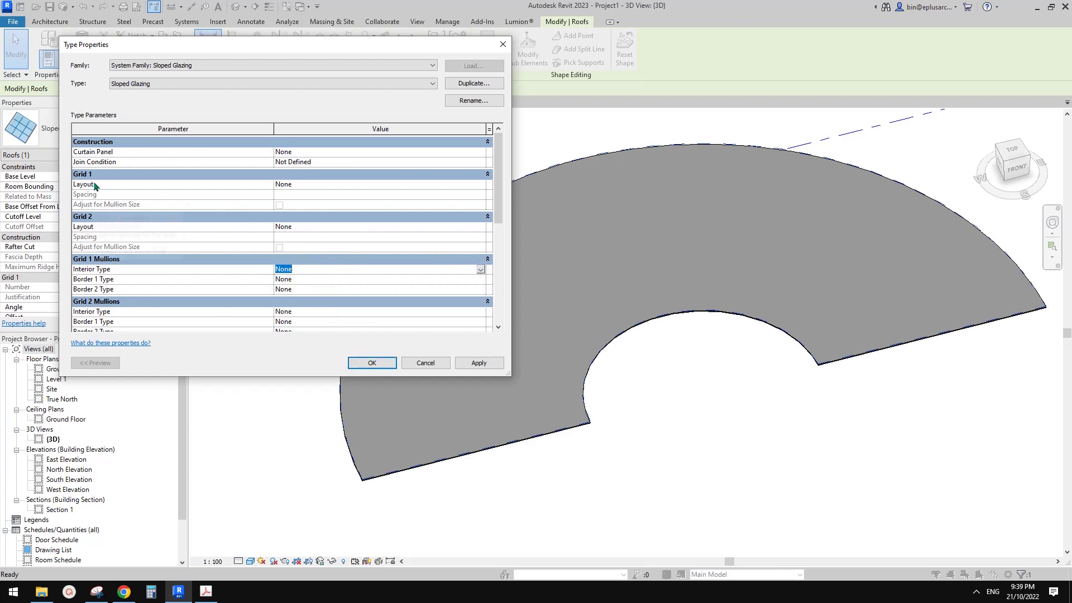
{"action": "left_click", "coordinate": [337, 185]}
{"action": "left_click", "coordinate": [481, 184]}
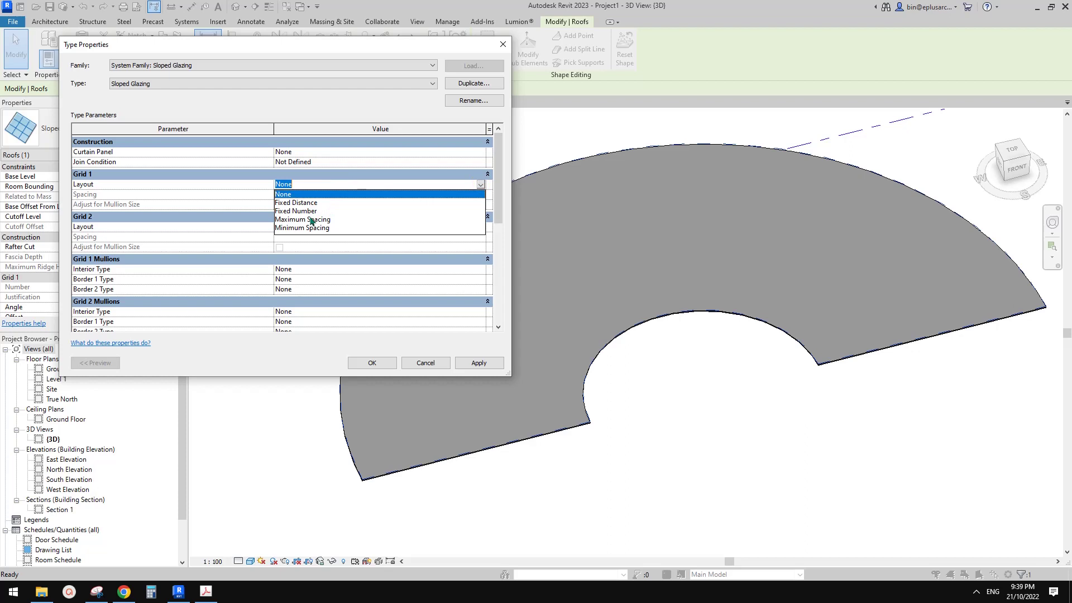
{"action": "left_click", "coordinate": [311, 221]}
{"action": "left_click", "coordinate": [481, 184]}
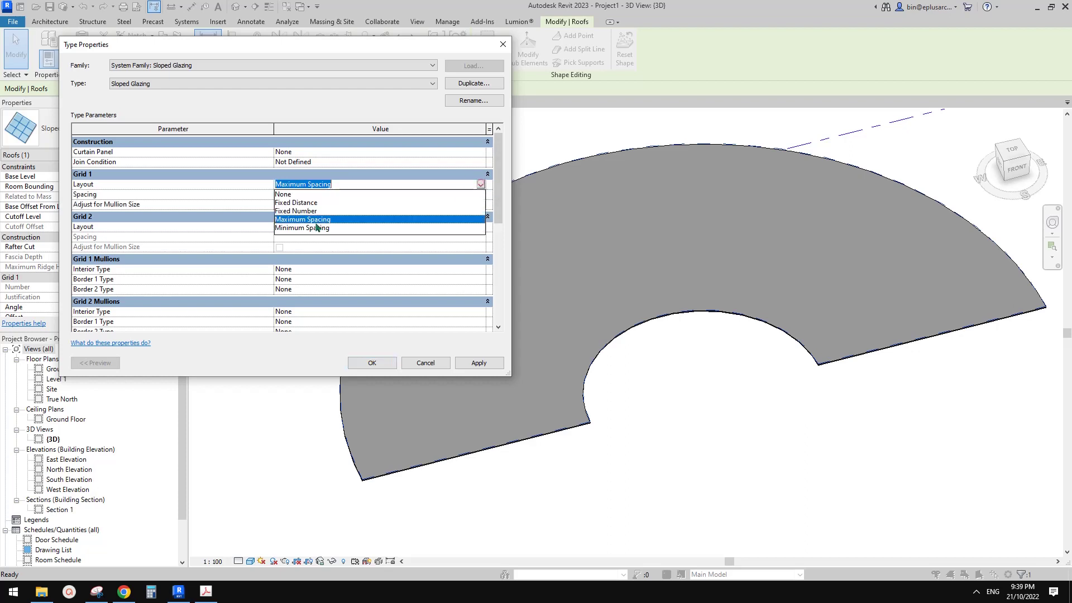
{"action": "left_click", "coordinate": [304, 203]}
- Edit the Grid 1 spacing and set Grid 2 to Fixed Distance with 3000 spacing
{"action": "left_click", "coordinate": [319, 194]}
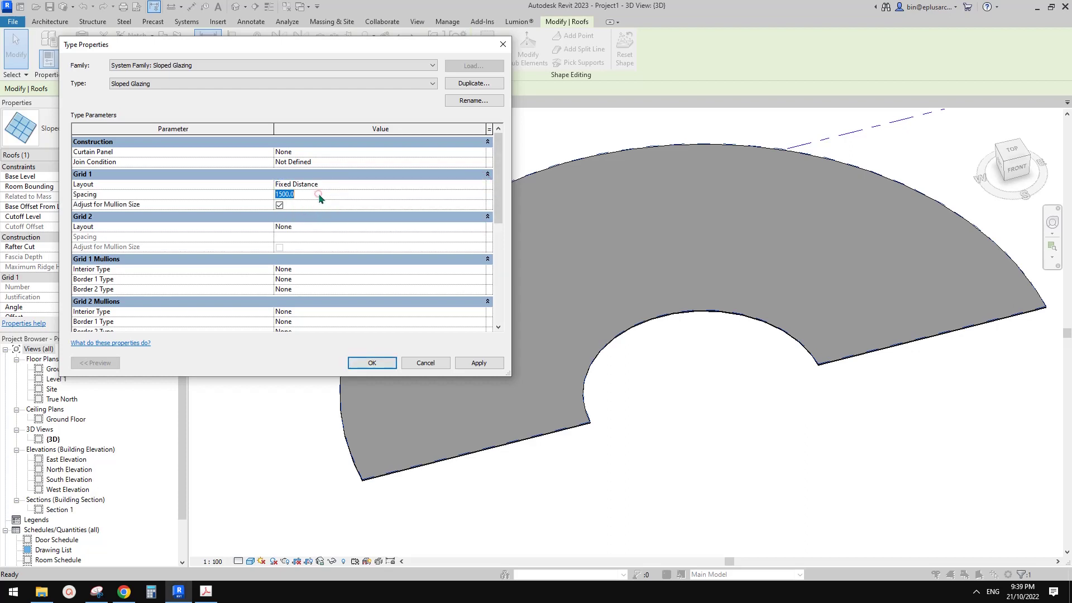
{"action": "type", "text": "900"}
{"action": "left_click", "coordinate": [379, 228]}
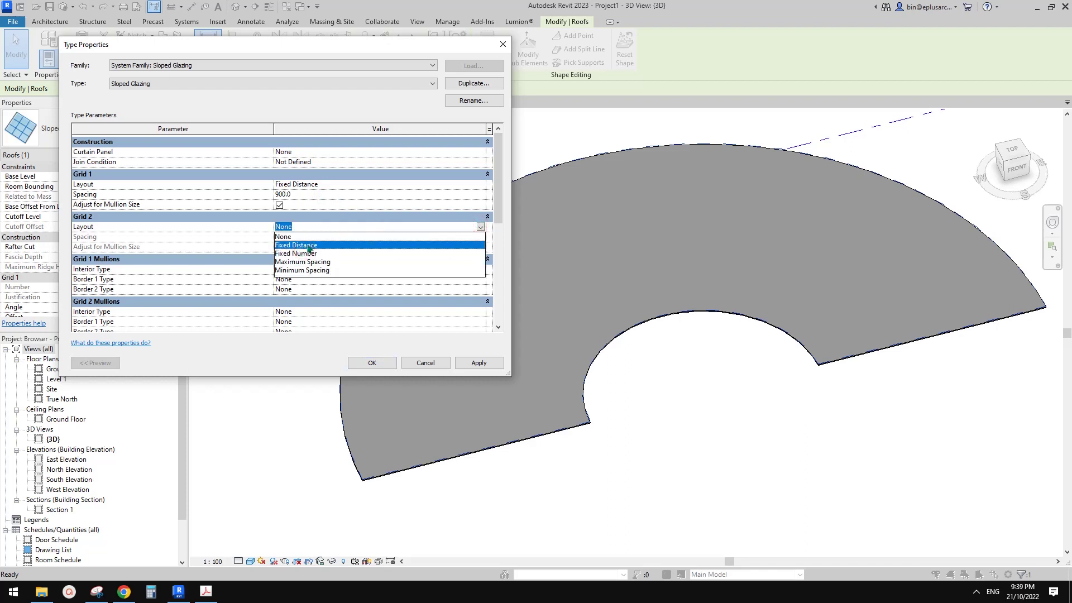
{"action": "left_click", "coordinate": [310, 246]}
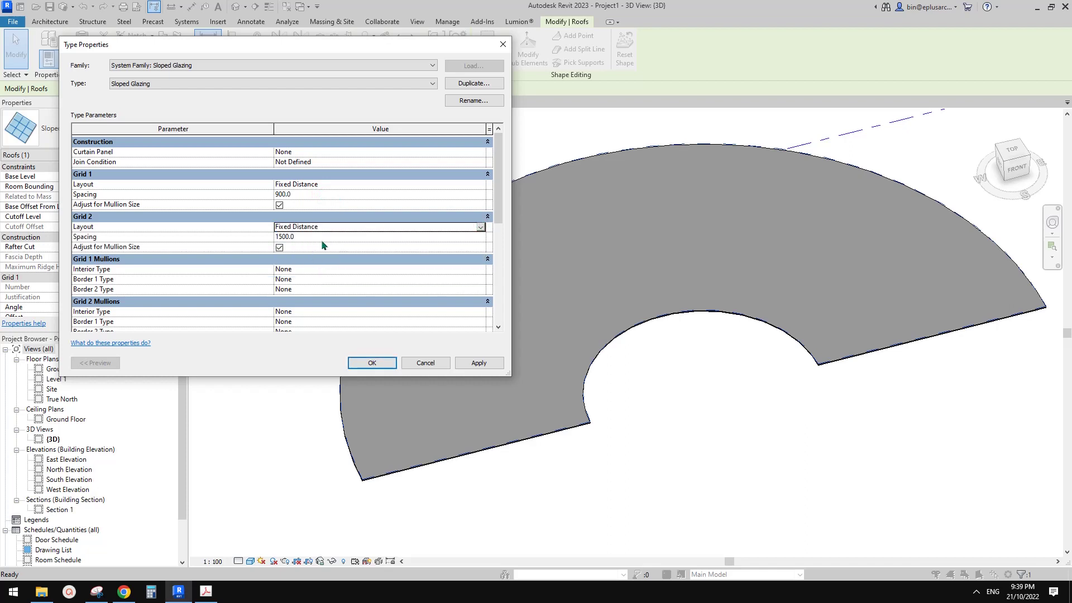
{"action": "left_click", "coordinate": [320, 240]}
{"action": "type", "text": "30"}
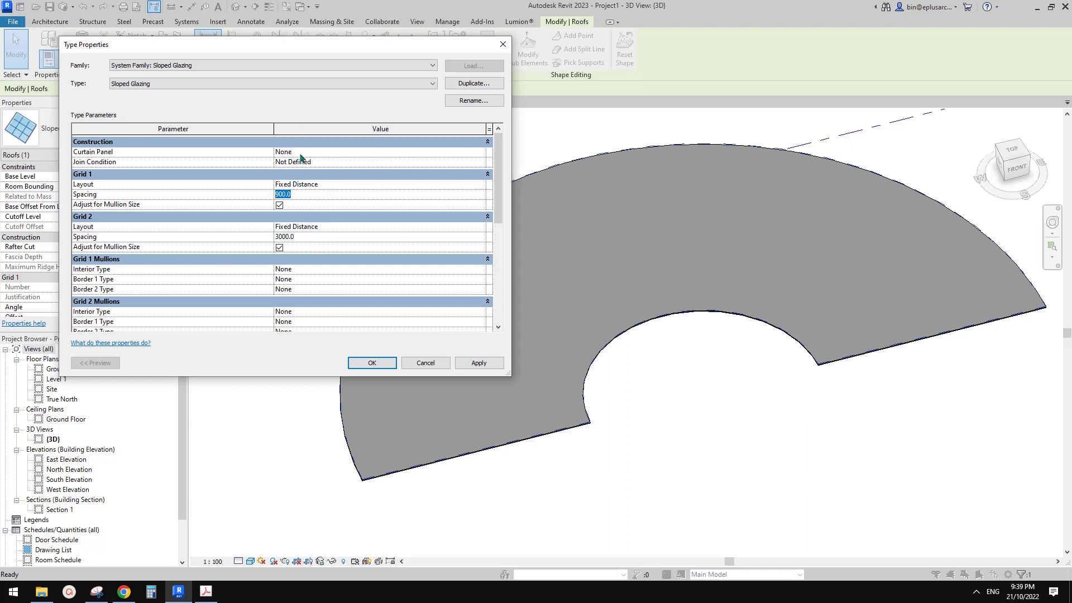
- Set the curtain panel type to System Panel : Solid
{"action": "left_click", "coordinate": [332, 151]}
{"action": "left_click", "coordinate": [481, 151]}
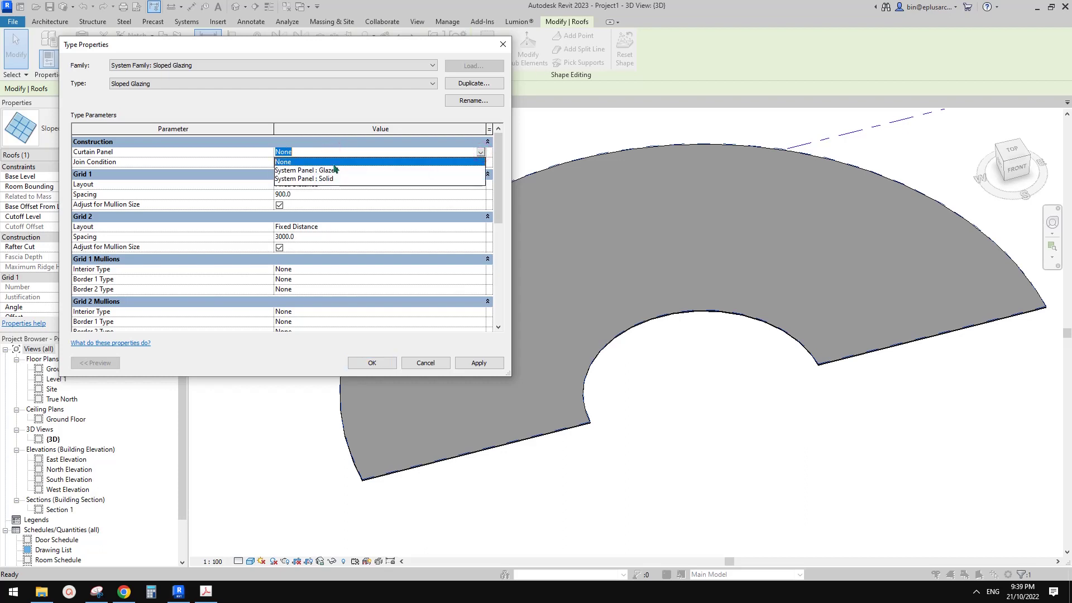
{"action": "left_click", "coordinate": [333, 169]}
{"action": "left_click", "coordinate": [481, 152]}
{"action": "left_click", "coordinate": [320, 174]}
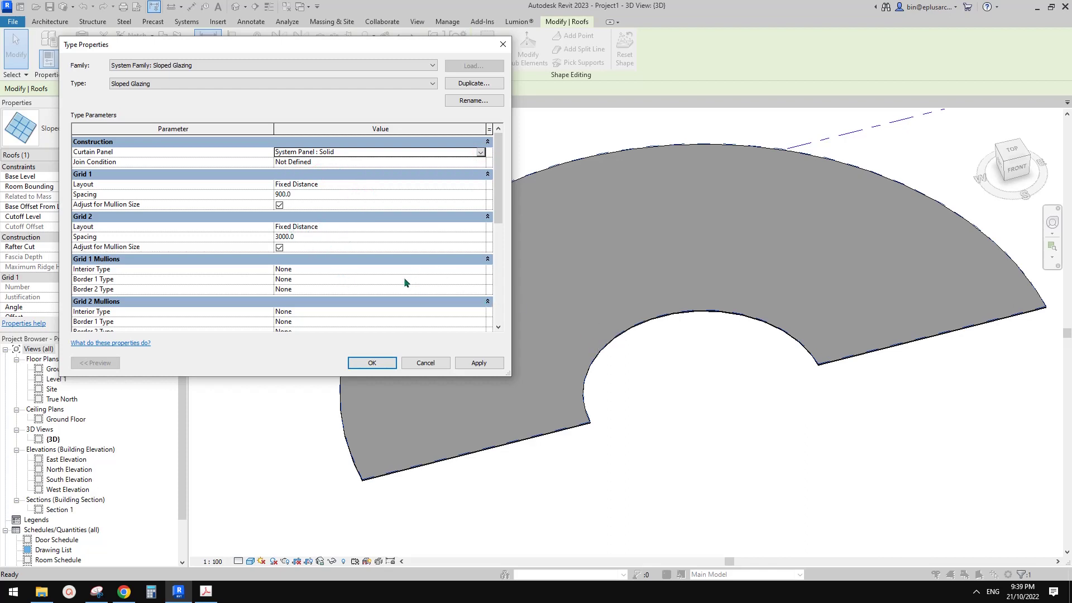
- Use Rectangular Mullion : 50 x 150mm for all interior and border mullions, and apply
{"action": "left_click", "coordinate": [433, 269]}
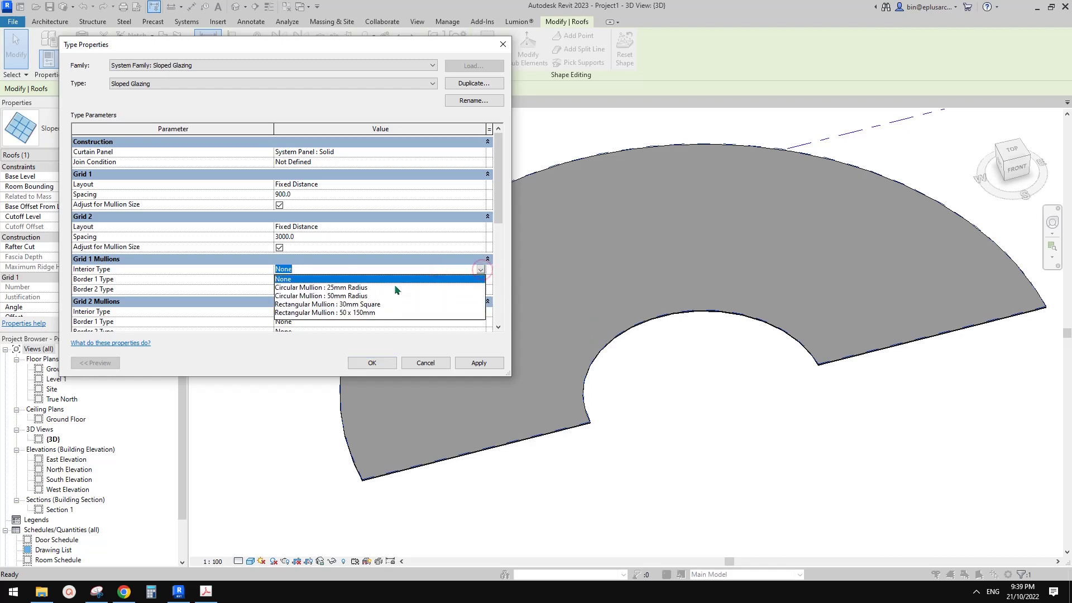
{"action": "left_click", "coordinate": [361, 311]}
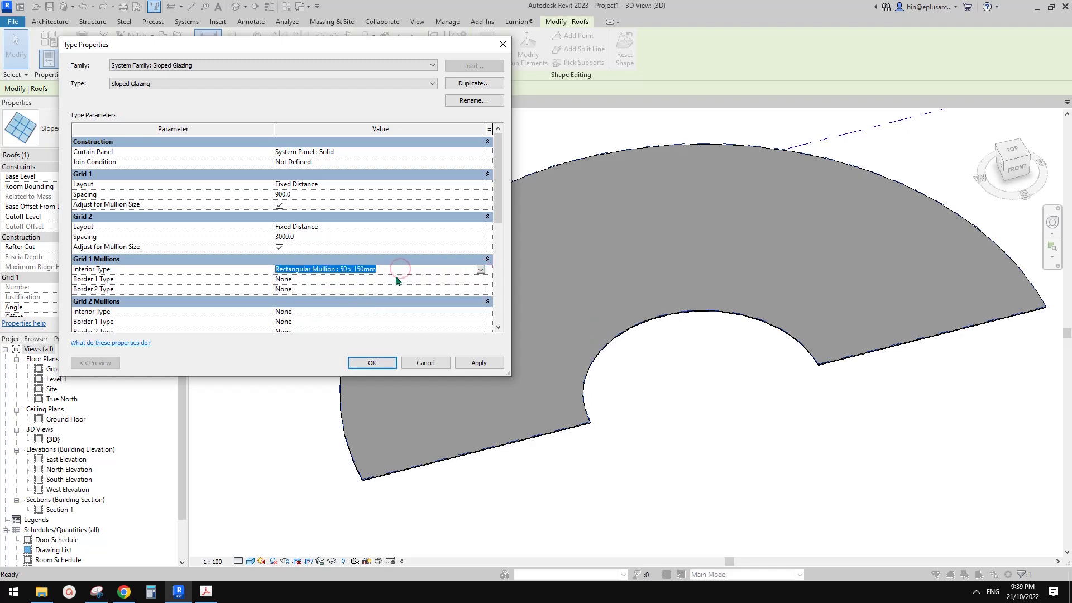
{"action": "left_click", "coordinate": [398, 279]}
{"action": "left_click", "coordinate": [393, 299]}
{"action": "left_click", "coordinate": [371, 310]}
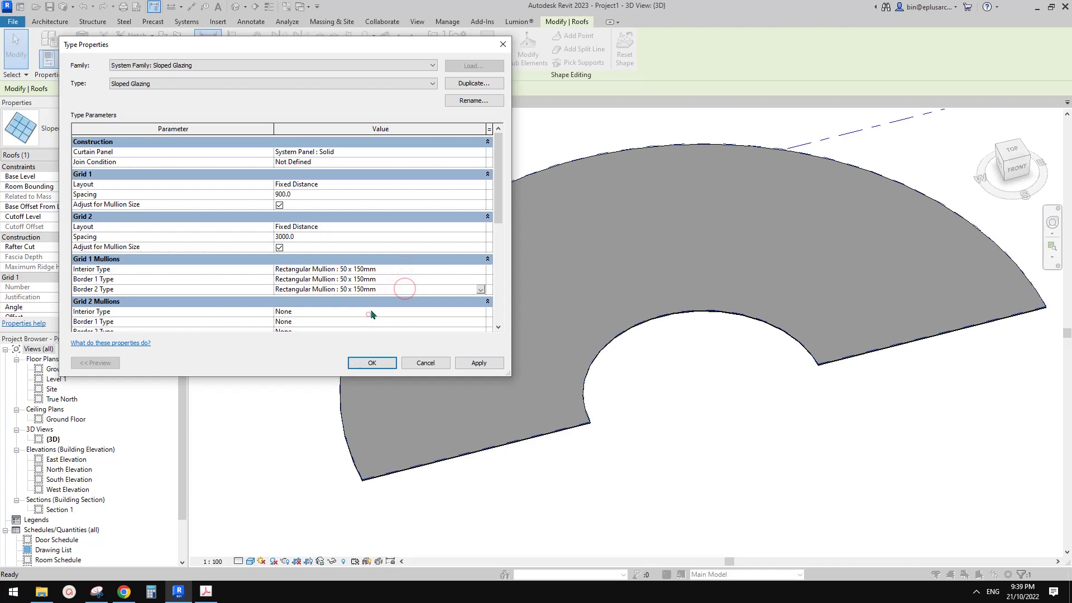
{"action": "left_click", "coordinate": [368, 320]}
{"action": "left_click", "coordinate": [403, 277]}
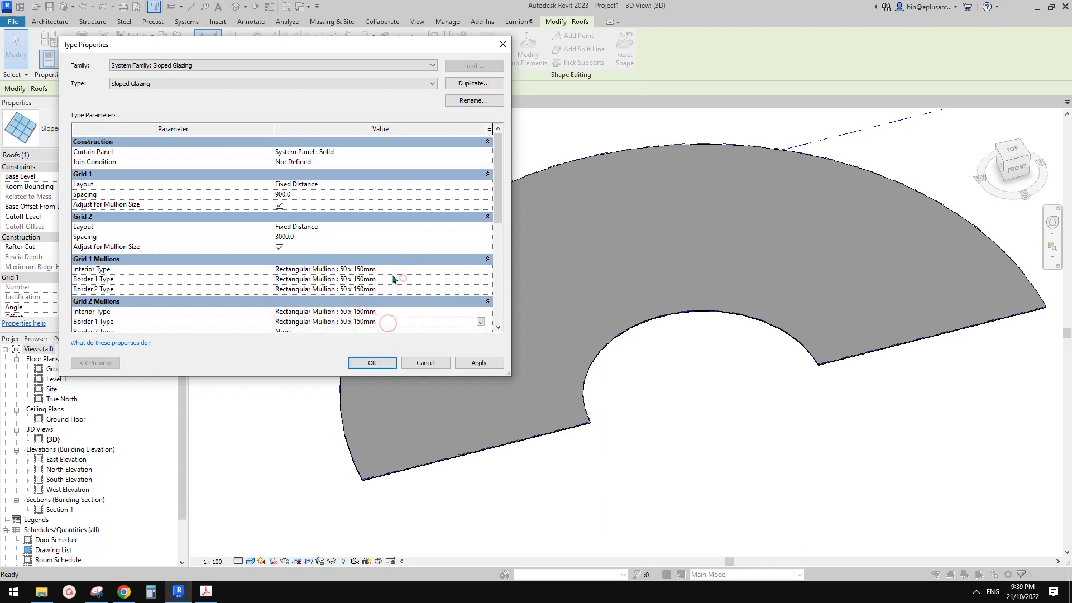
{"action": "scroll", "coordinate": [392, 279], "scroll_direction": "down", "scroll_amount": 1}
{"action": "left_click", "coordinate": [394, 309]}
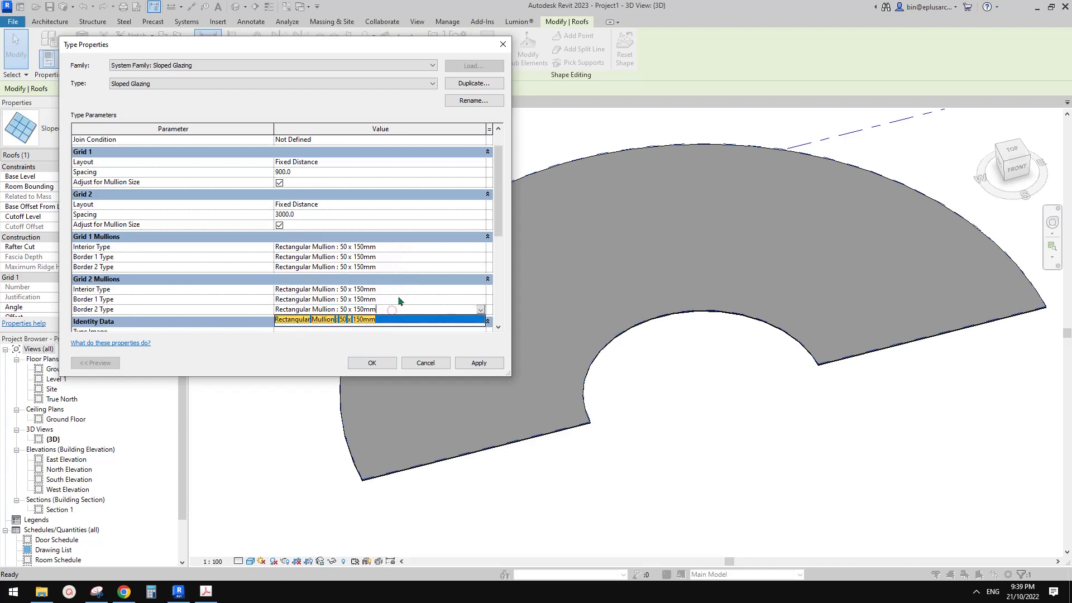
{"action": "left_click", "coordinate": [384, 368]}
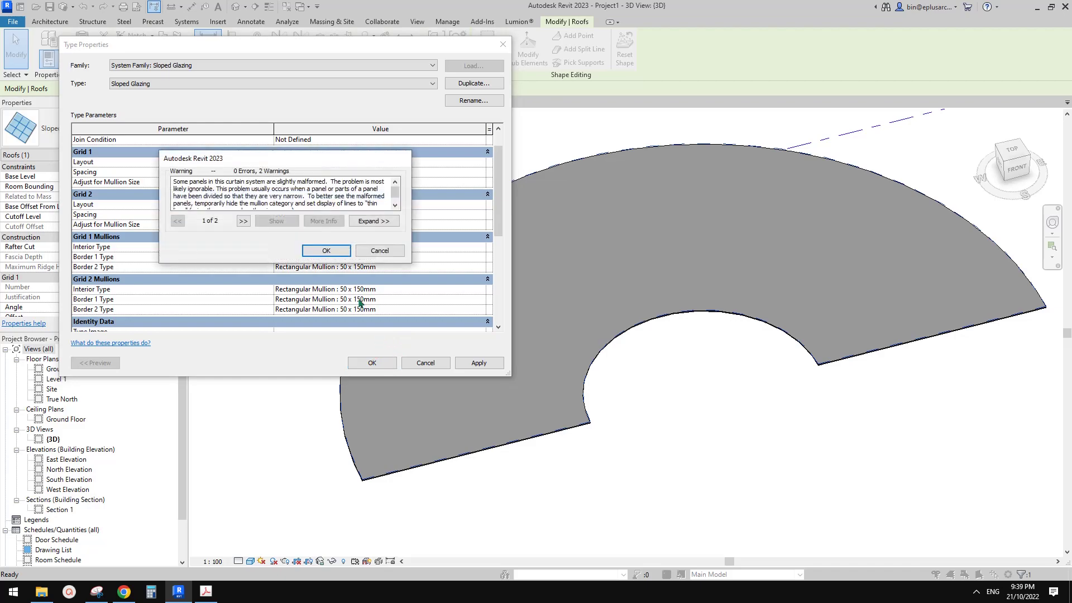
- Dismiss the malformed panel warning and orbit to inspect the mullioned roof against the reference
{"action": "left_click", "coordinate": [327, 251]}
{"action": "middle_click_drag", "start_coordinate": [335, 251], "coordinate": [634, 324], "text": "shift"}
{"action": "left_click", "coordinate": [711, 347]}
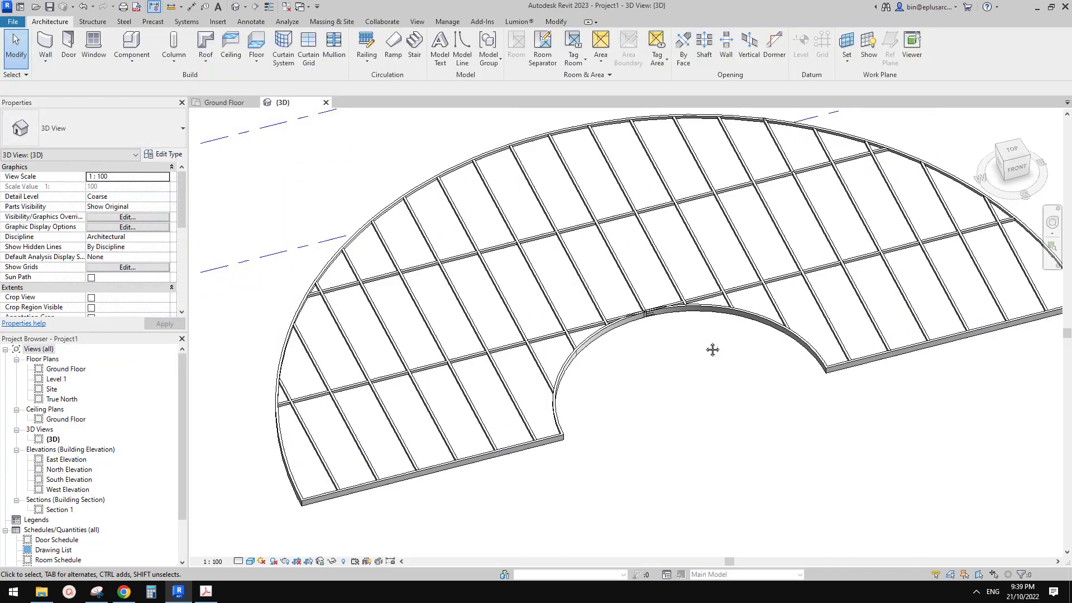
{"action": "mouse_move", "coordinate": [711, 347]}
{"action": "middle_mouse_down", "text": "shift"}
{"action": "mouse_move", "coordinate": [729, 366]}
{"action": "mouse_move", "coordinate": [794, 336]}
{"action": "mouse_move", "coordinate": [802, 344]}
{"action": "middle_mouse_up", "text": "shift"}
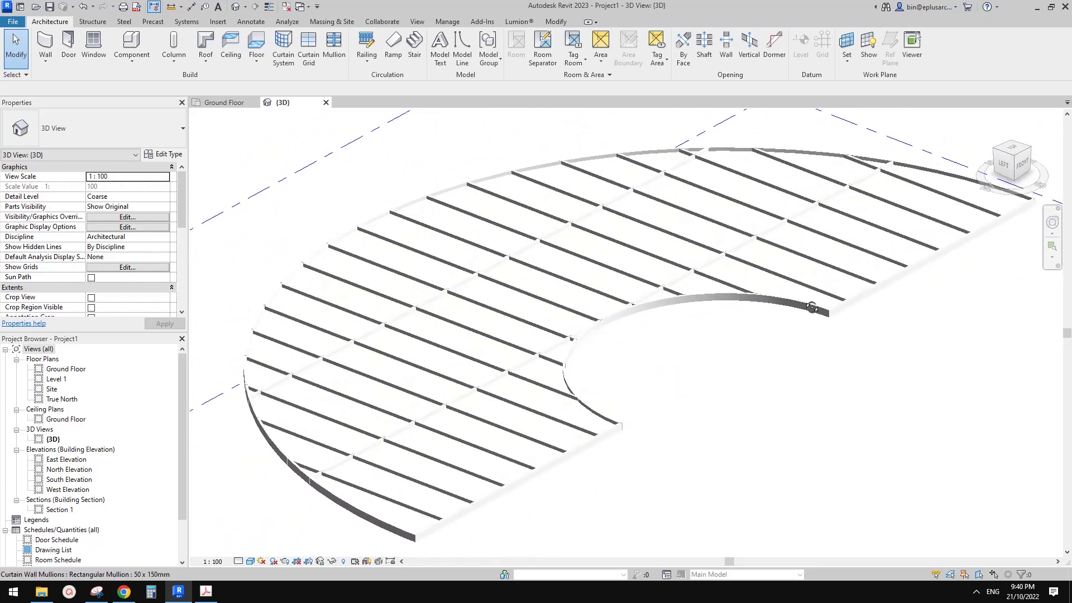
{"action": "middle_click_drag", "start_coordinate": [802, 343], "coordinate": [285, 507], "text": "shift"}
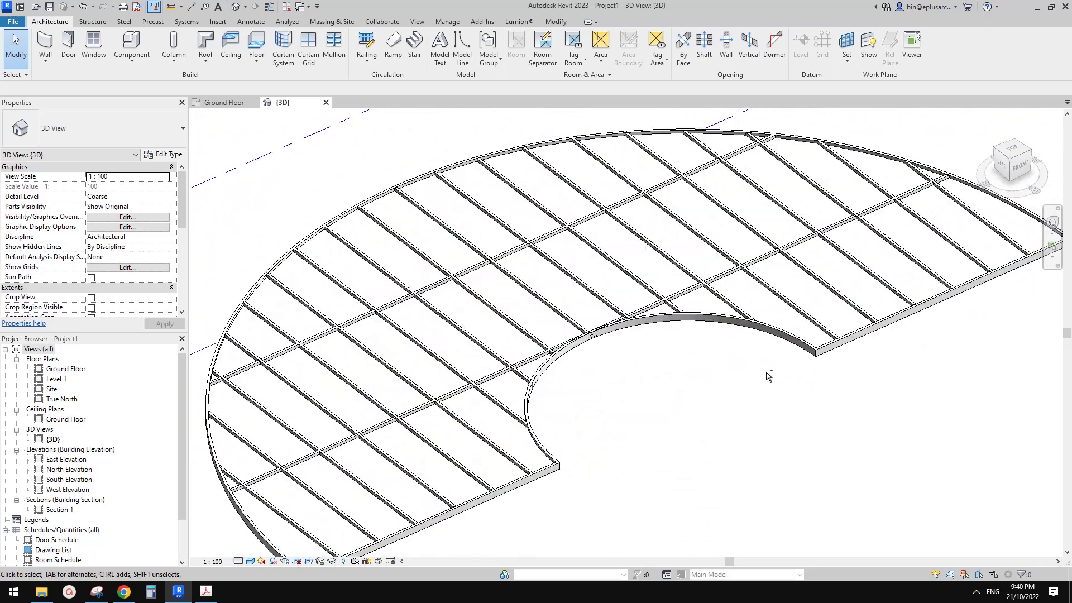
{"action": "key", "text": "alt+Tab"}
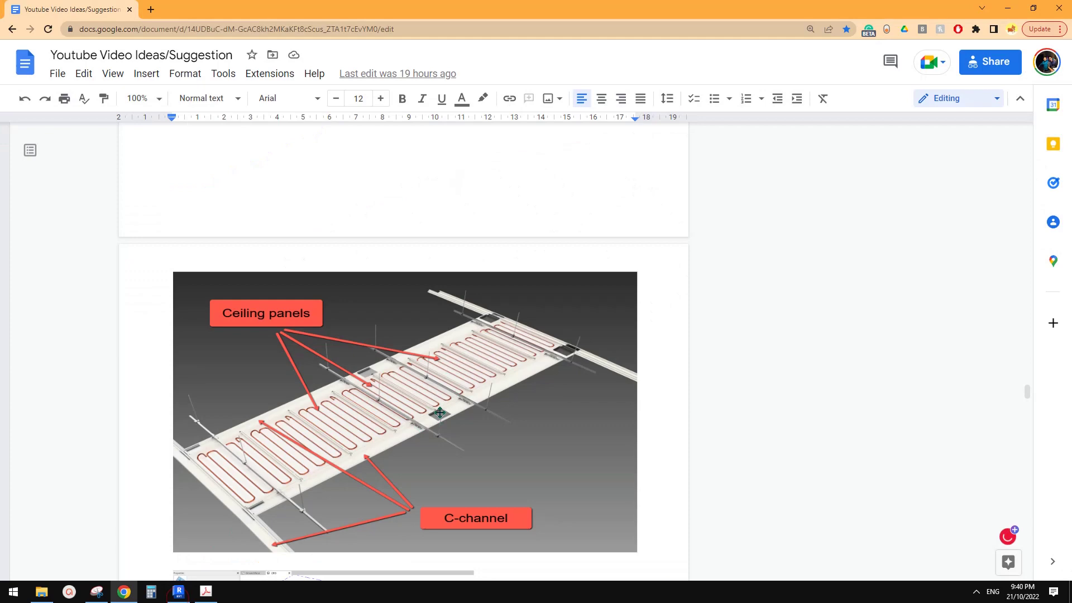
{"action": "scroll", "coordinate": [440, 415], "scroll_direction": "up", "scroll_amount": 3}
{"action": "scroll", "coordinate": [428, 431], "scroll_direction": "up", "scroll_amount": 3}
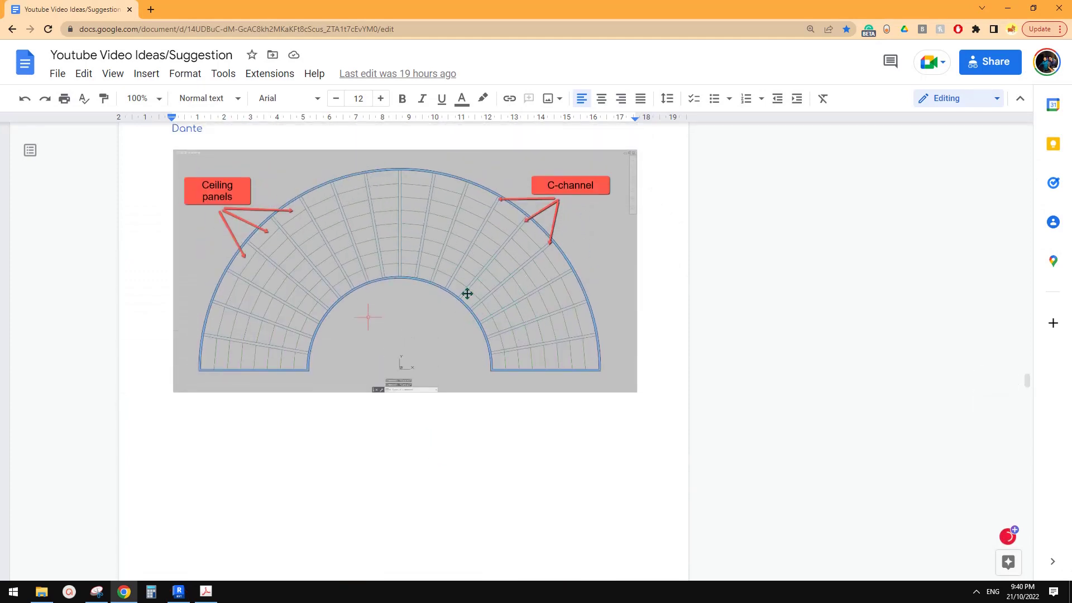
{"action": "left_click", "coordinate": [178, 591]}
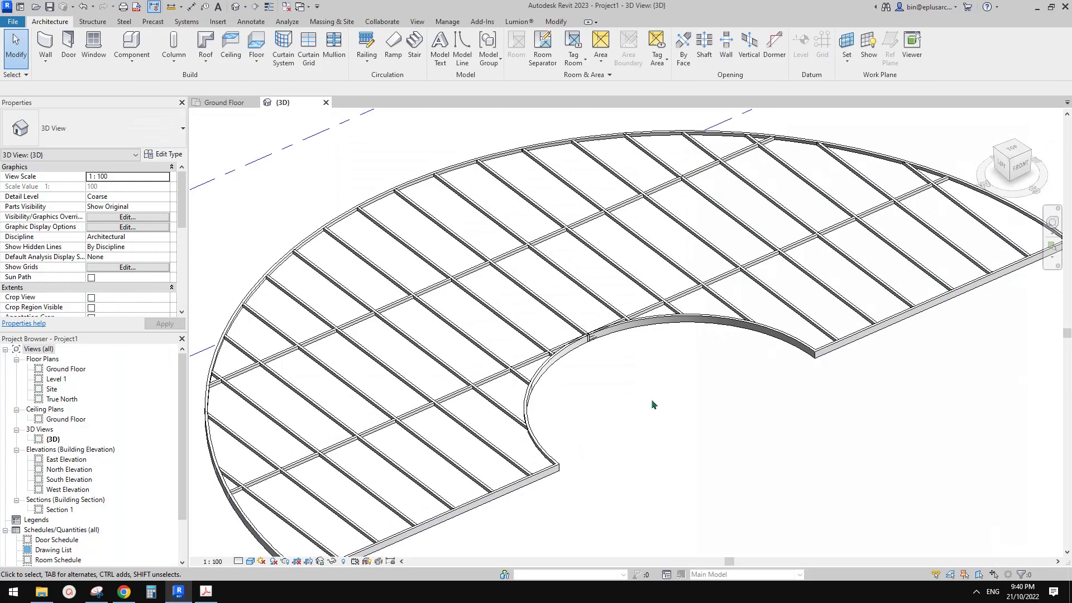
{"action": "mouse_move", "coordinate": [655, 405]}
{"action": "middle_mouse_down", "text": "shift"}
{"action": "mouse_move", "coordinate": [665, 408]}
{"action": "mouse_move", "coordinate": [639, 314]}
{"action": "mouse_move", "coordinate": [670, 349]}
{"action": "middle_mouse_up", "text": "shift"}
{"action": "left_click", "coordinate": [636, 314]}
{"action": "left_click", "coordinate": [598, 329]}
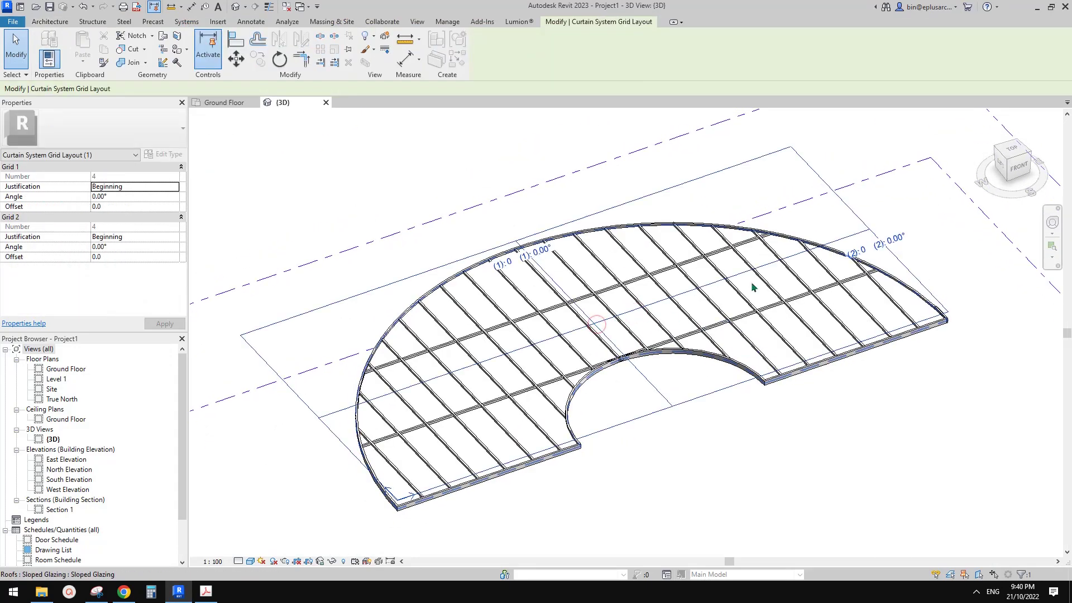
{"action": "left_click", "coordinate": [890, 251]}
{"action": "type", "text": "45"}
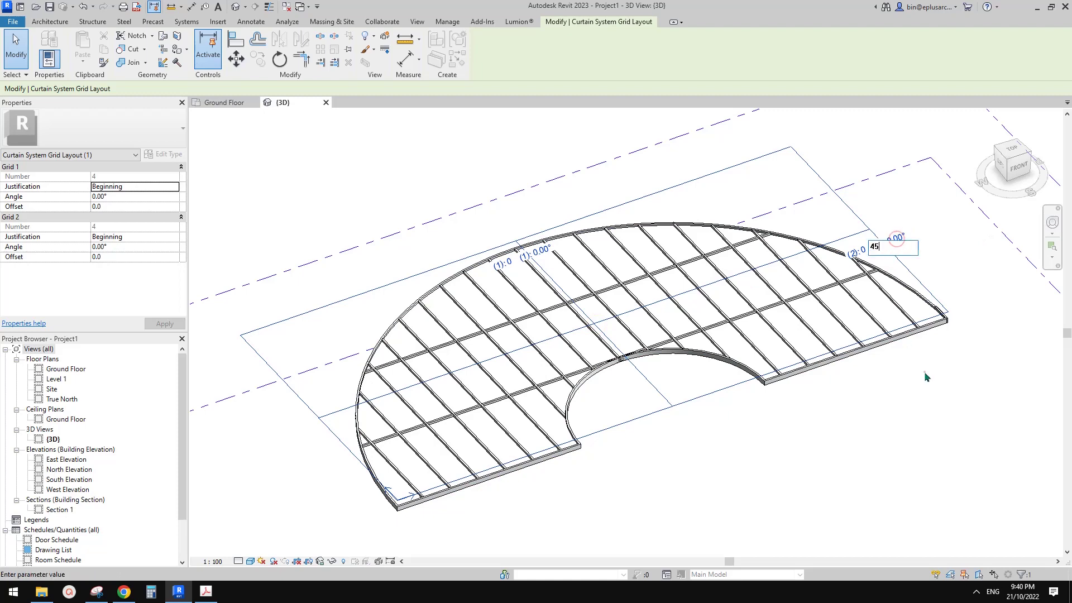
{"action": "left_click", "coordinate": [925, 374]}
{"action": "key", "text": "Return"}
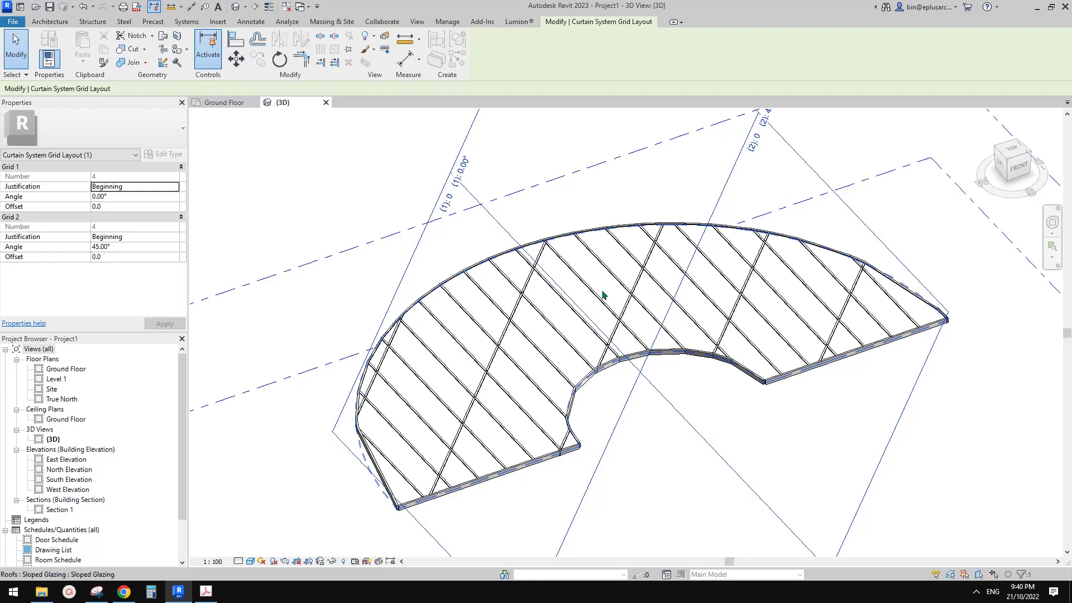
{"action": "key", "text": "Escape"}
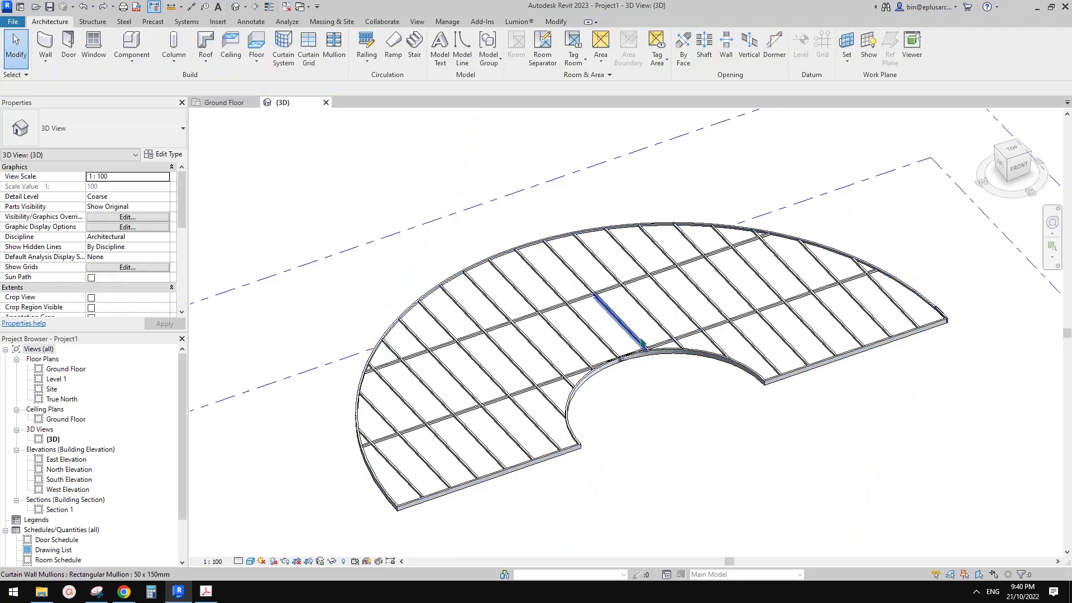
{"action": "left_click", "coordinate": [643, 339]}
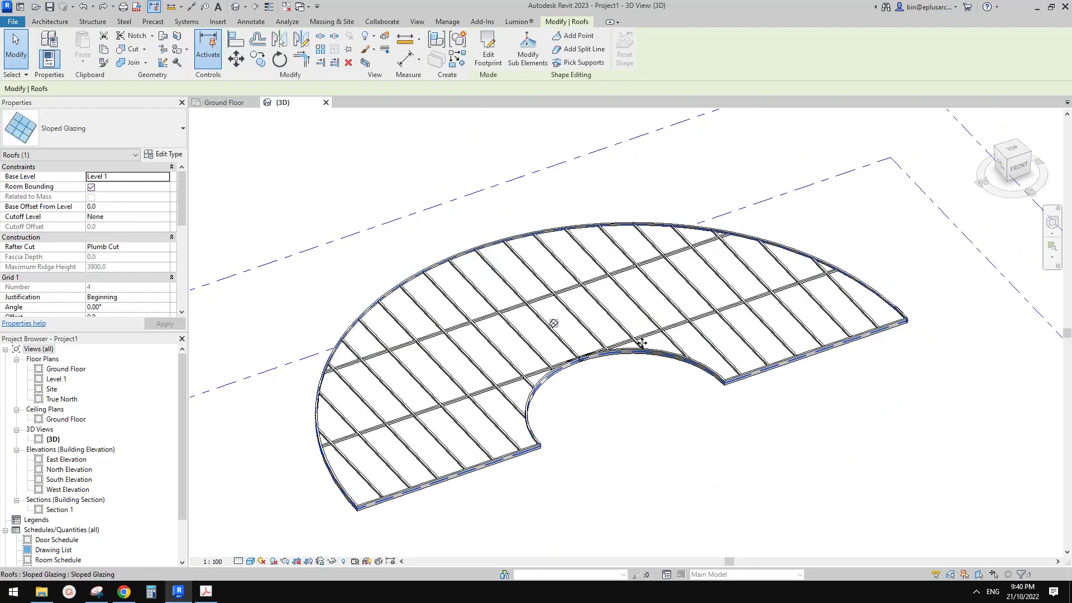
{"action": "key", "text": "Escape"}
{"action": "left_click", "coordinate": [610, 335]}
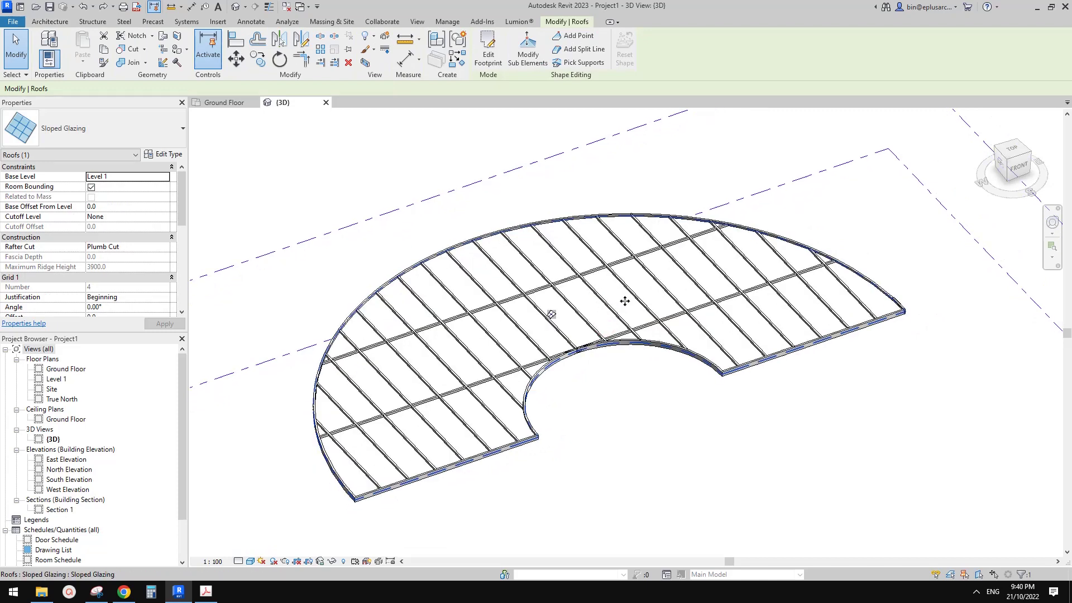
{"action": "scroll", "coordinate": [625, 297], "scroll_direction": "up", "scroll_amount": 2}
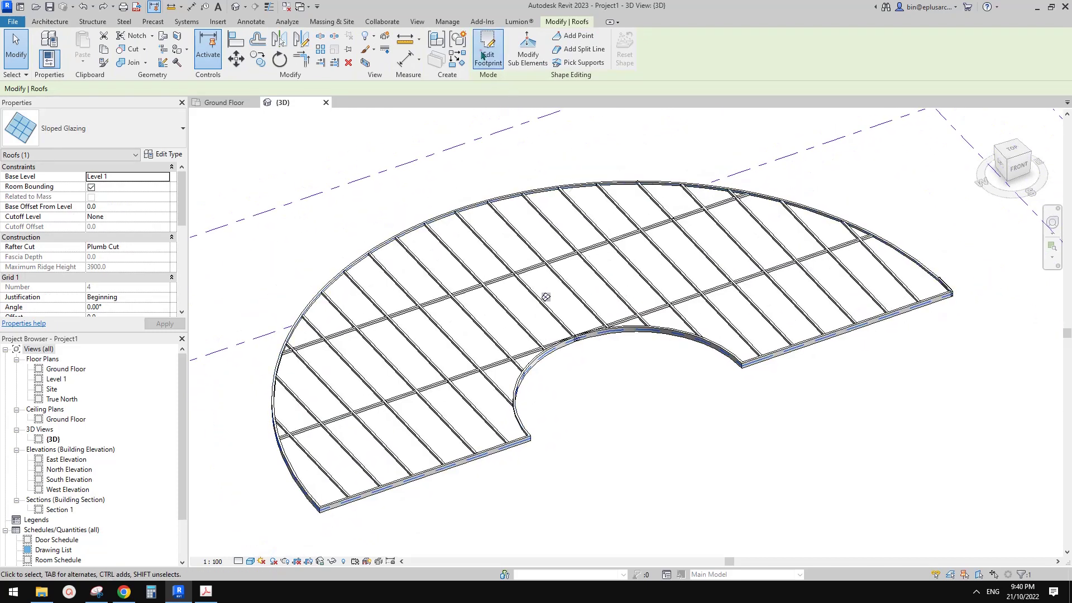
- Edit the roof footprint so the inner arc defines slope, and set its slope value
{"action": "left_click", "coordinate": [483, 55]}
{"action": "scroll", "coordinate": [666, 335], "scroll_direction": "down", "scroll_amount": 1}
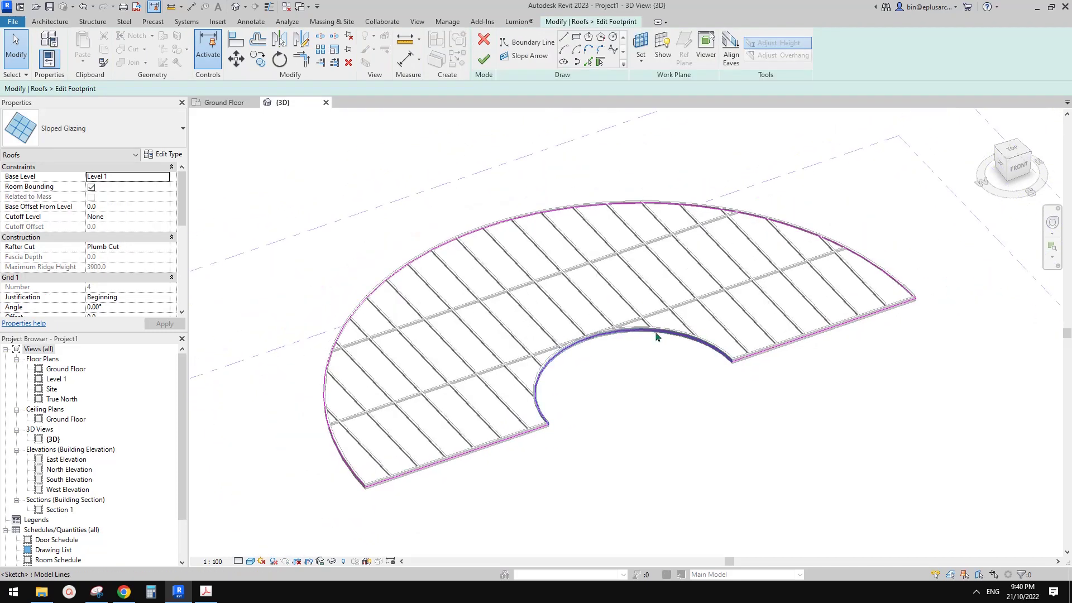
{"action": "left_click", "coordinate": [657, 335]}
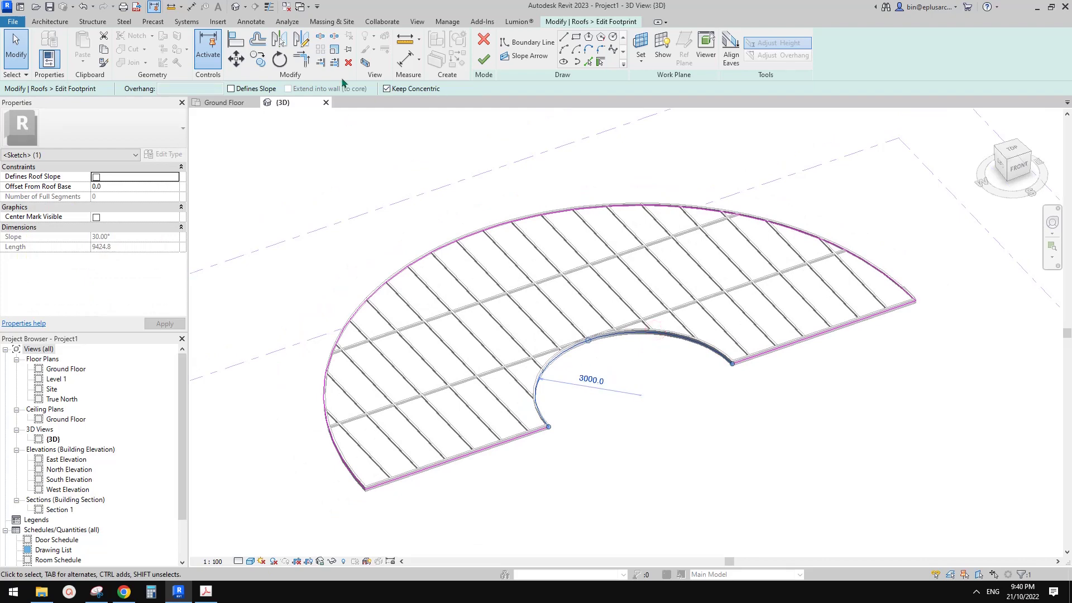
{"action": "scroll", "coordinate": [664, 323], "scroll_direction": "up", "scroll_amount": 1}
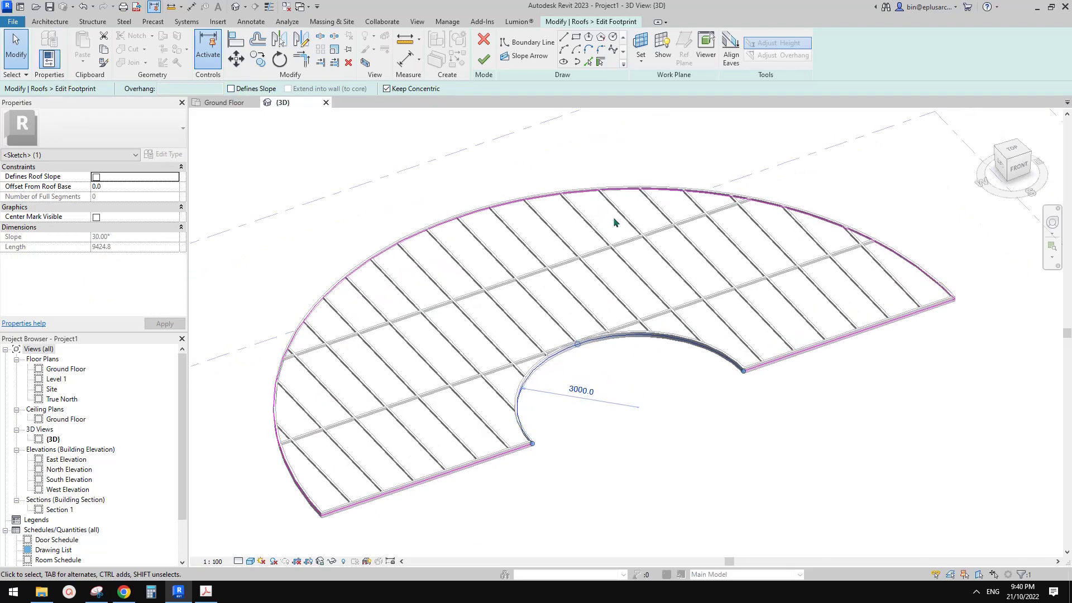
{"action": "key", "text": "Escape"}
{"action": "left_click", "coordinate": [659, 338]}
{"action": "left_click", "coordinate": [251, 88]}
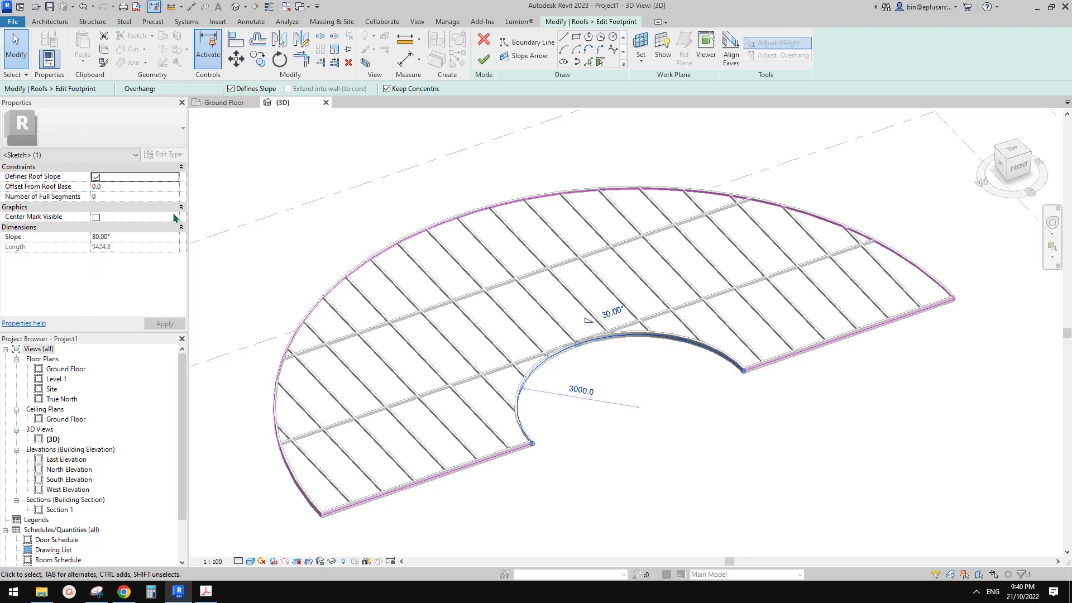
{"action": "left_click", "coordinate": [131, 238]}
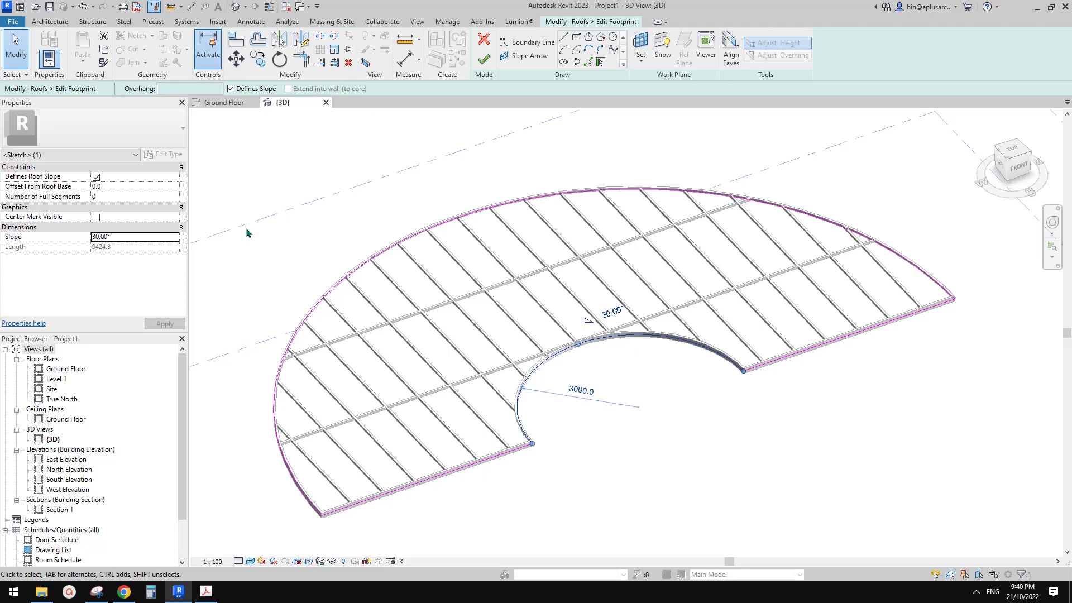
{"action": "double_click", "coordinate": [139, 239]}
{"action": "type", "text": "0.0"}
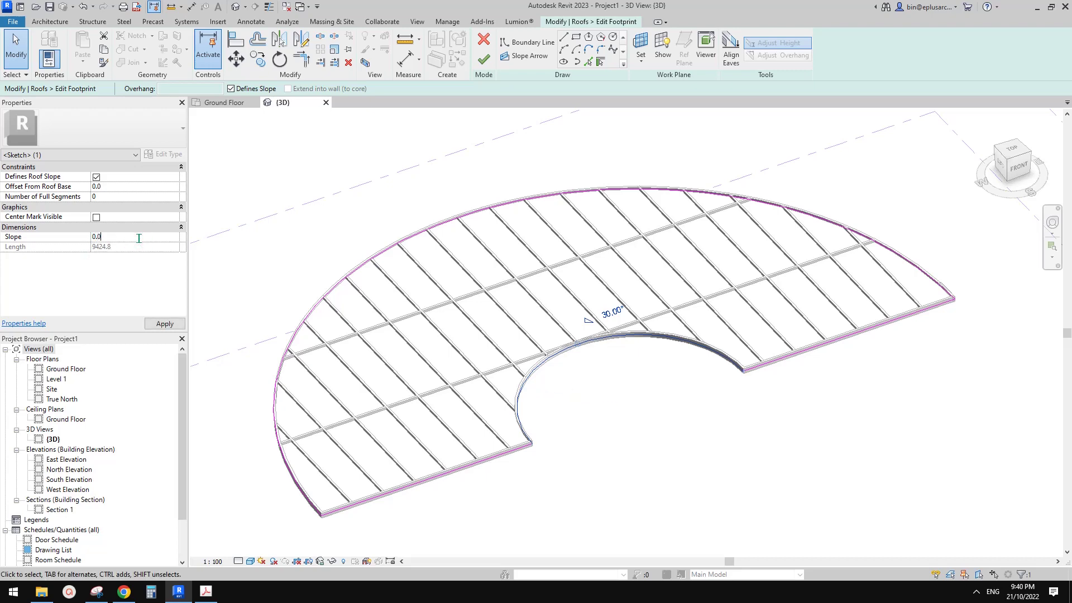
{"action": "left_click", "coordinate": [267, 167]}
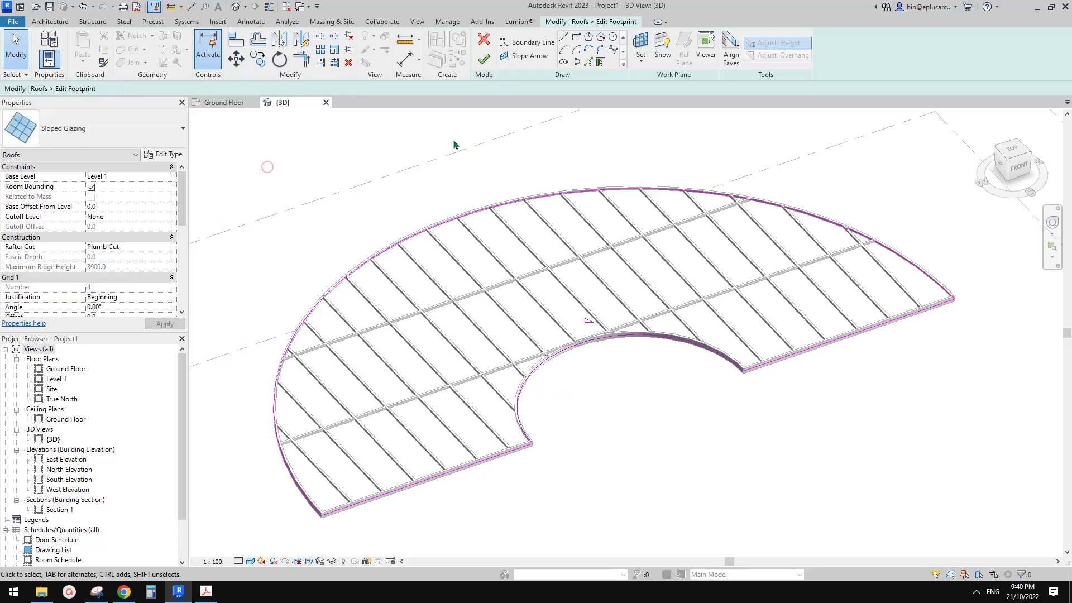
- Finish the sketch, delete the invalid instances, and compare the roof with the reference image
{"action": "left_click", "coordinate": [484, 59]}
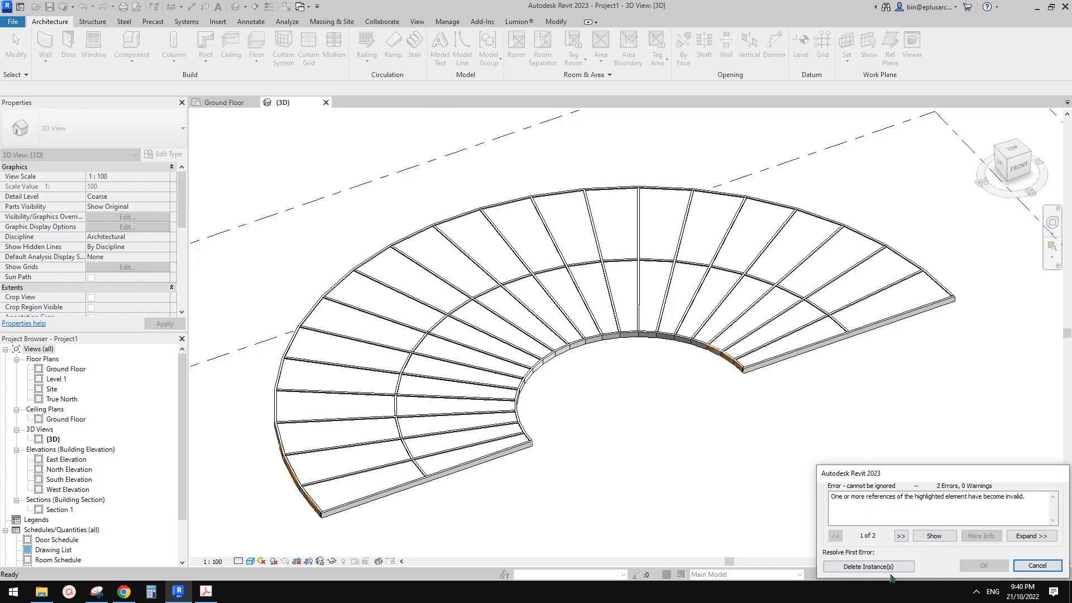
{"action": "left_click", "coordinate": [871, 567]}
{"action": "left_click", "coordinate": [767, 398]}
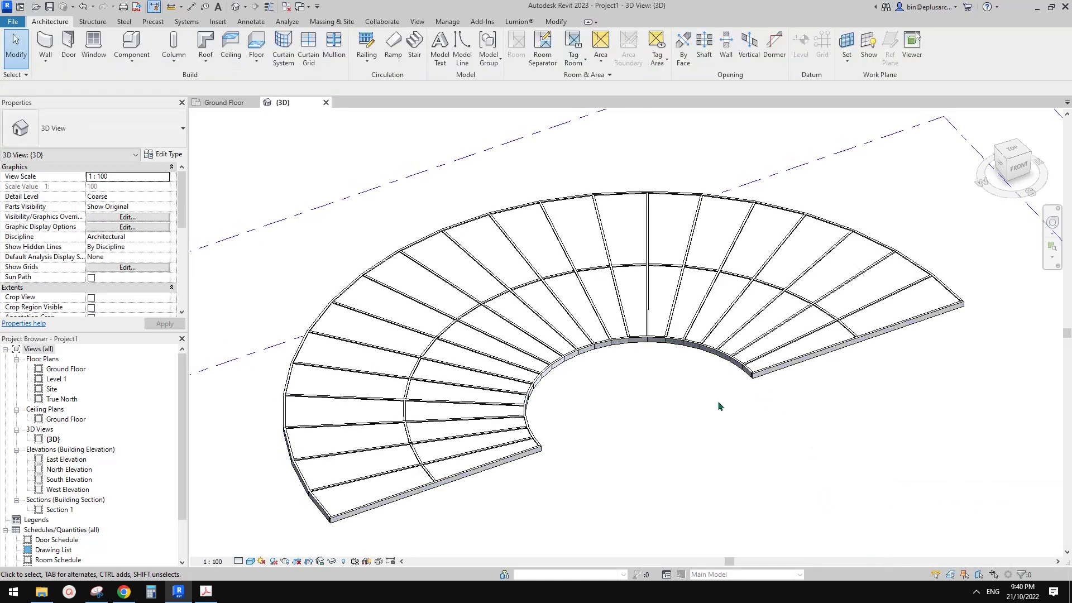
{"action": "left_click", "coordinate": [726, 320]}
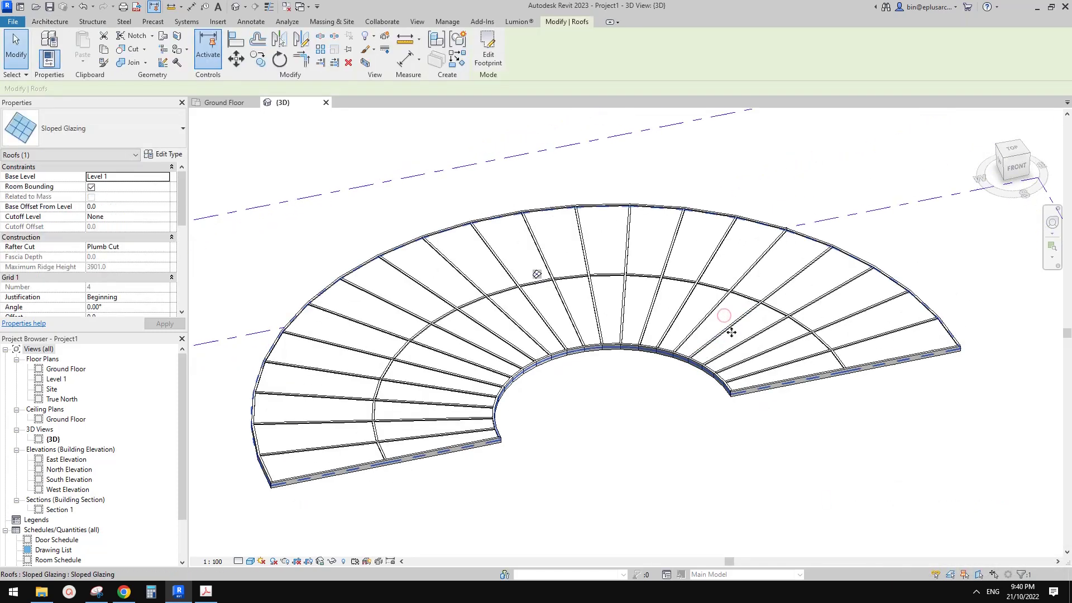
{"action": "left_click", "coordinate": [124, 591]}
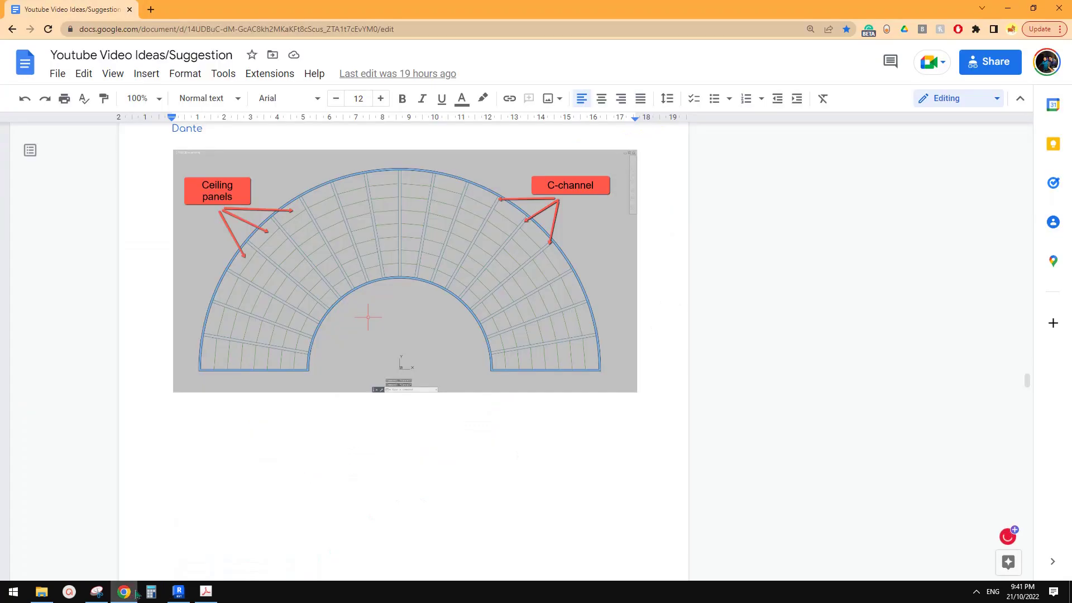
- Change the roof type's Grid 1 spacing to 3000 and Grid 2 spacing to 900
{"action": "left_click", "coordinate": [177, 592]}
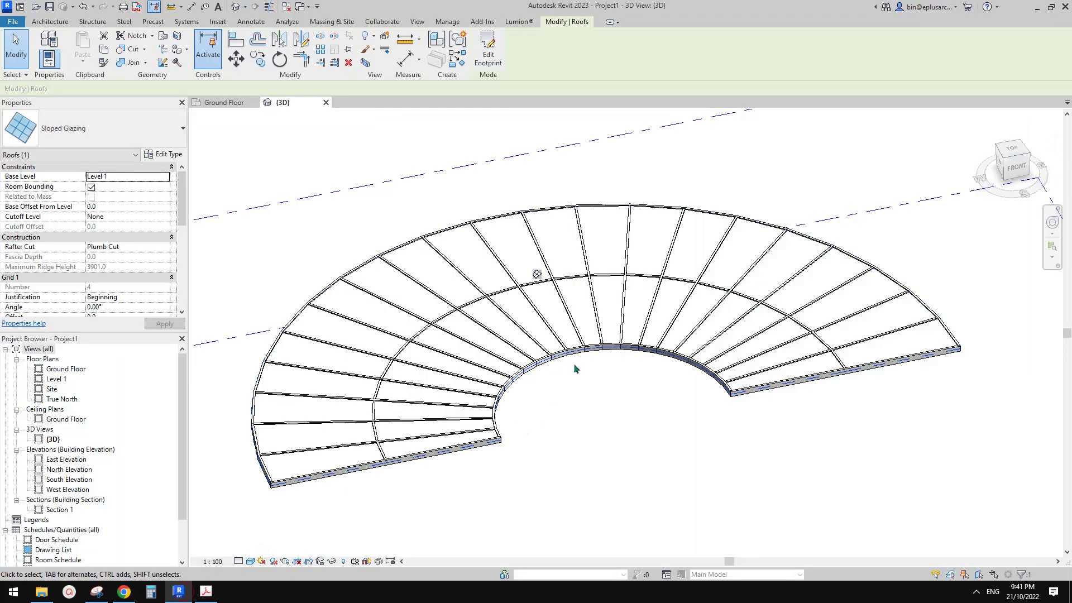
{"action": "middle_click_drag", "start_coordinate": [575, 369], "coordinate": [305, 255], "text": "shift"}
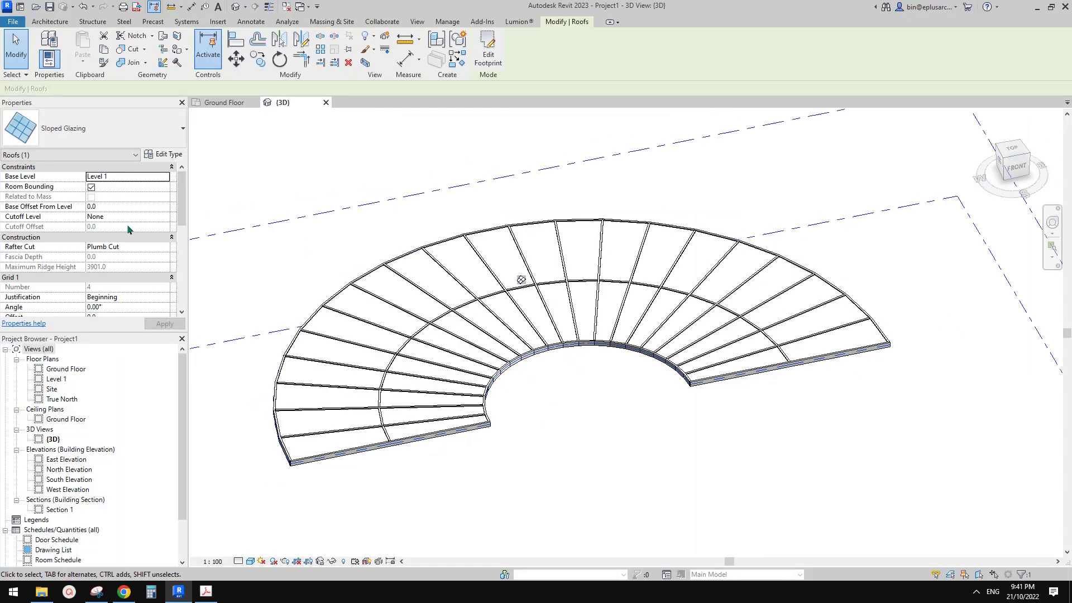
{"action": "scroll", "coordinate": [126, 252], "scroll_direction": "down", "scroll_amount": 5}
{"action": "scroll", "coordinate": [125, 252], "scroll_direction": "up", "scroll_amount": 3}
{"action": "left_click", "coordinate": [165, 154]}
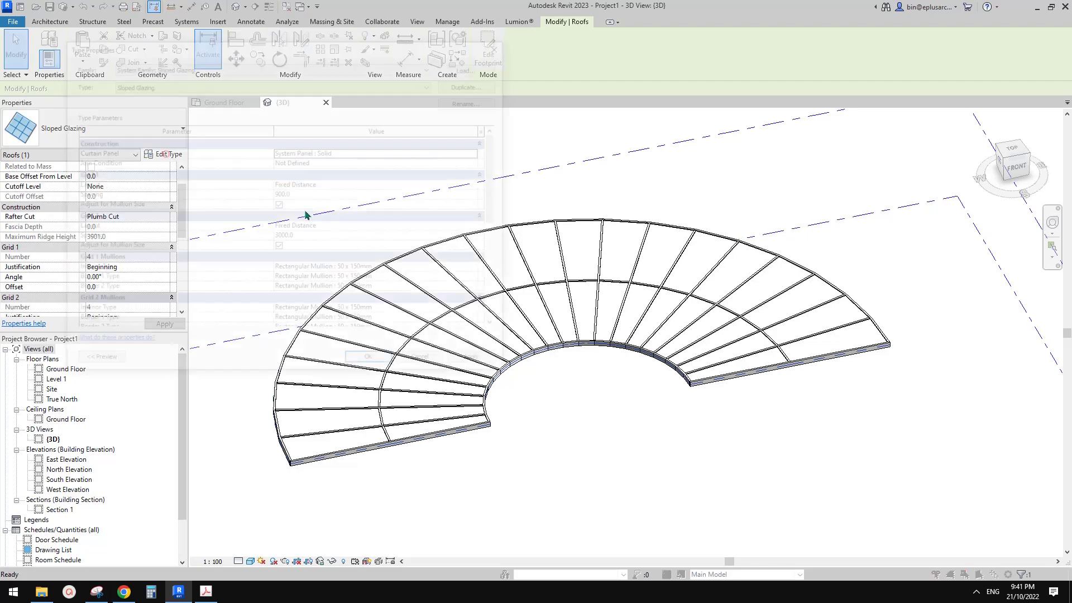
{"action": "left_click", "coordinate": [308, 195]}
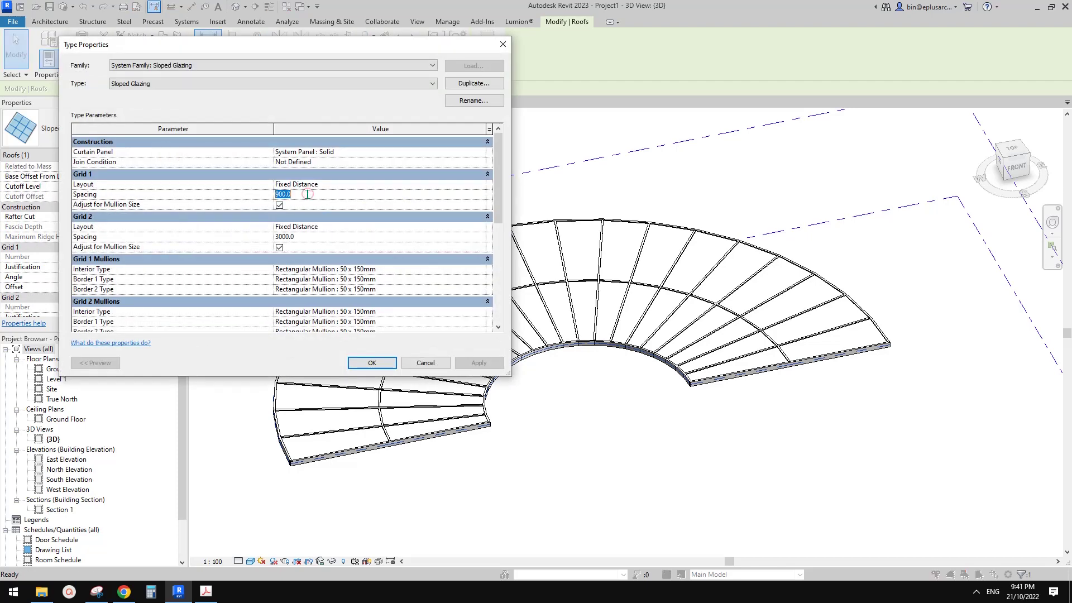
{"action": "type", "text": "3000"}
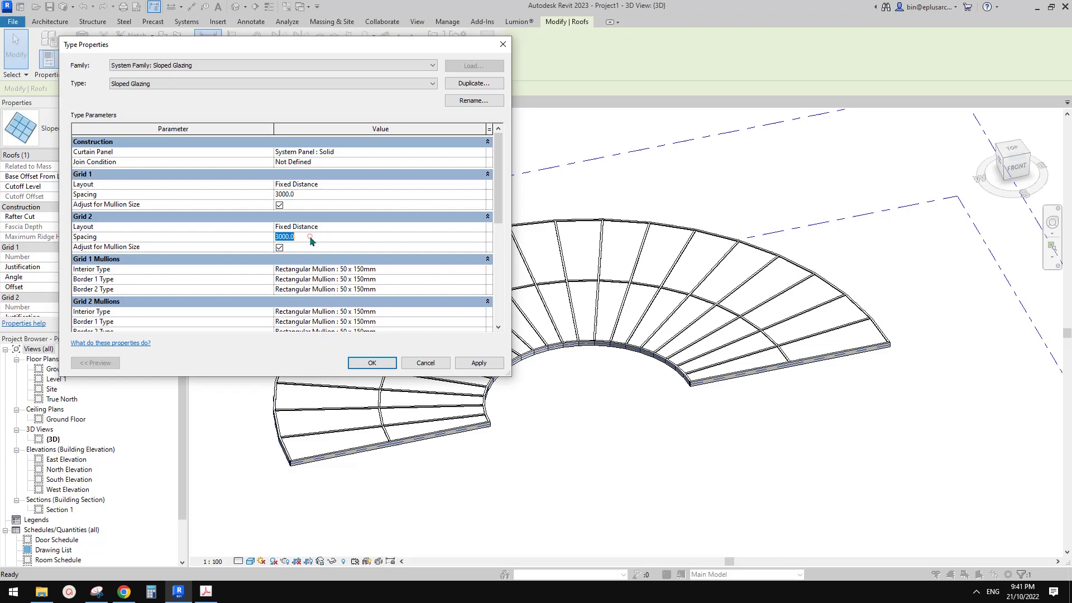
{"action": "type", "text": "900"}
{"action": "key", "text": "Return"}
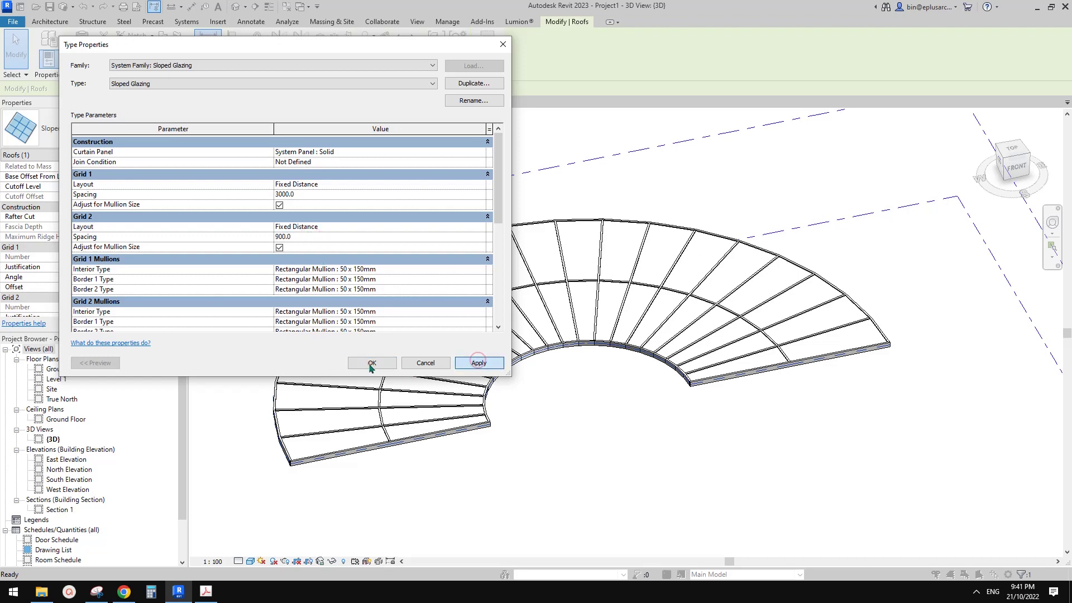
{"action": "left_click", "coordinate": [371, 364]}
{"action": "key", "text": "Escape"}
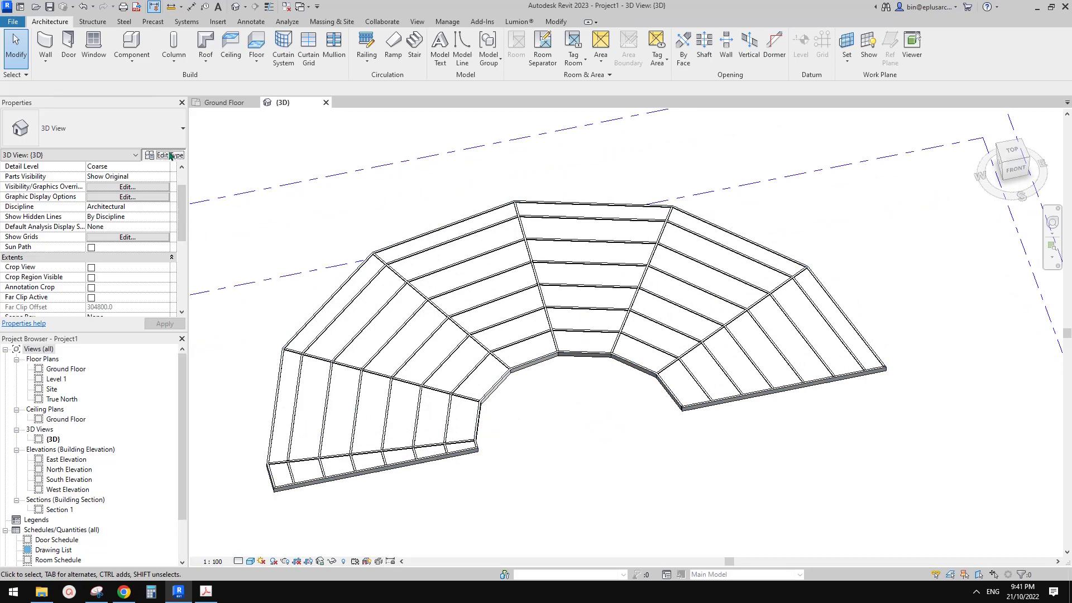
- Cancel the stray 3D view type settings and select the sloped glazing roof
{"action": "left_click", "coordinate": [164, 155]}
{"action": "key", "text": "Escape"}
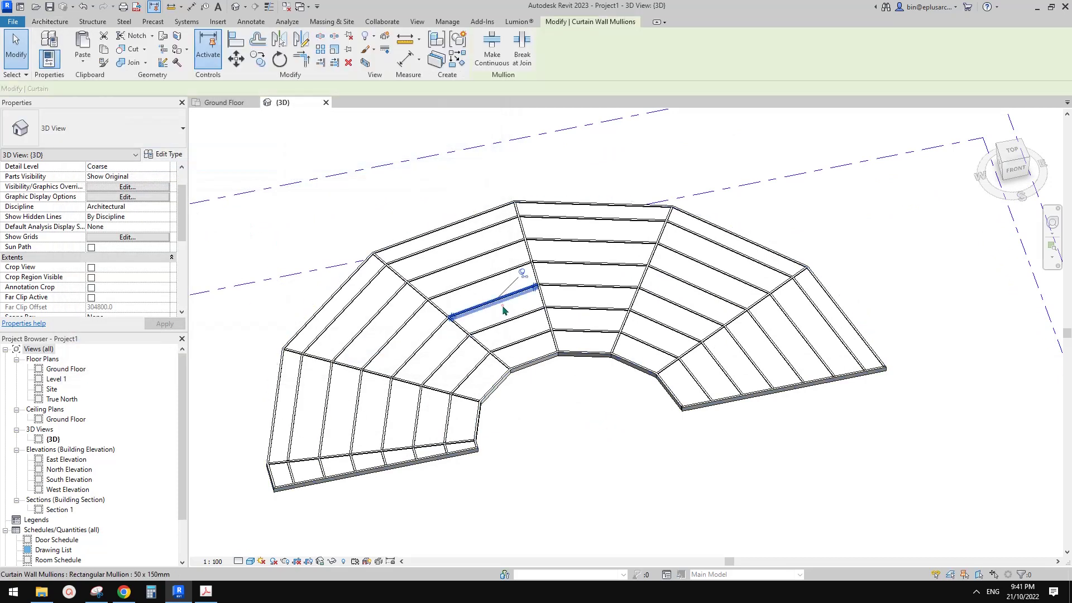
{"action": "key", "text": "Escape"}
{"action": "scroll", "coordinate": [519, 317], "scroll_direction": "up", "scroll_amount": 2}
{"action": "left_click", "coordinate": [514, 303]}
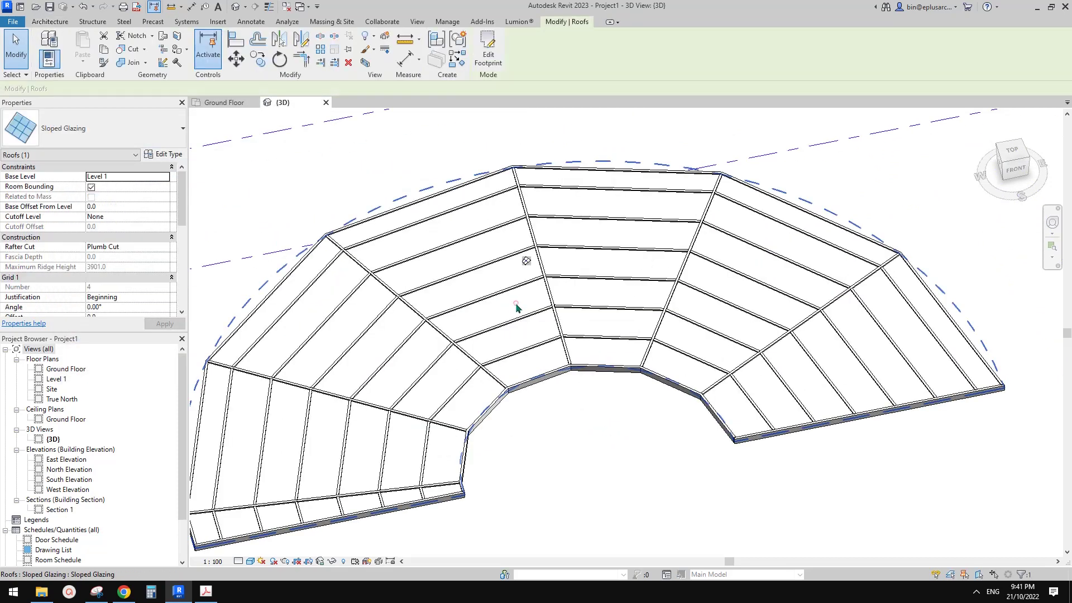
{"action": "scroll", "coordinate": [516, 303], "scroll_direction": "down", "scroll_amount": 2}
{"action": "middle_click_drag", "start_coordinate": [544, 269], "coordinate": [567, 296], "text": "shift"}
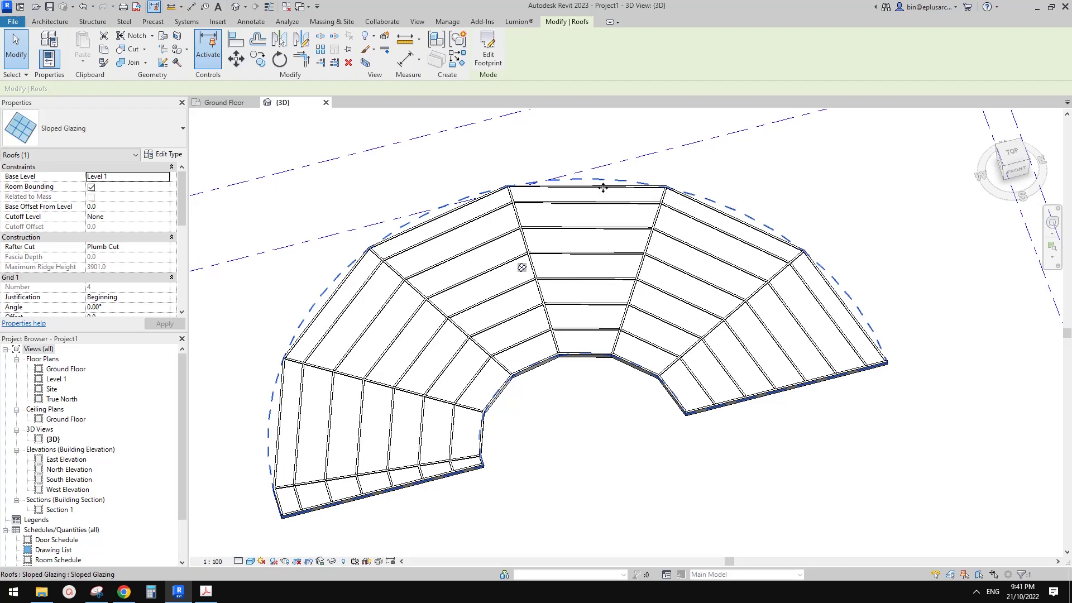
- Set both Grid 1 and Grid 2 layouts to Maximum Spacing and apply
{"action": "left_click", "coordinate": [156, 155]}
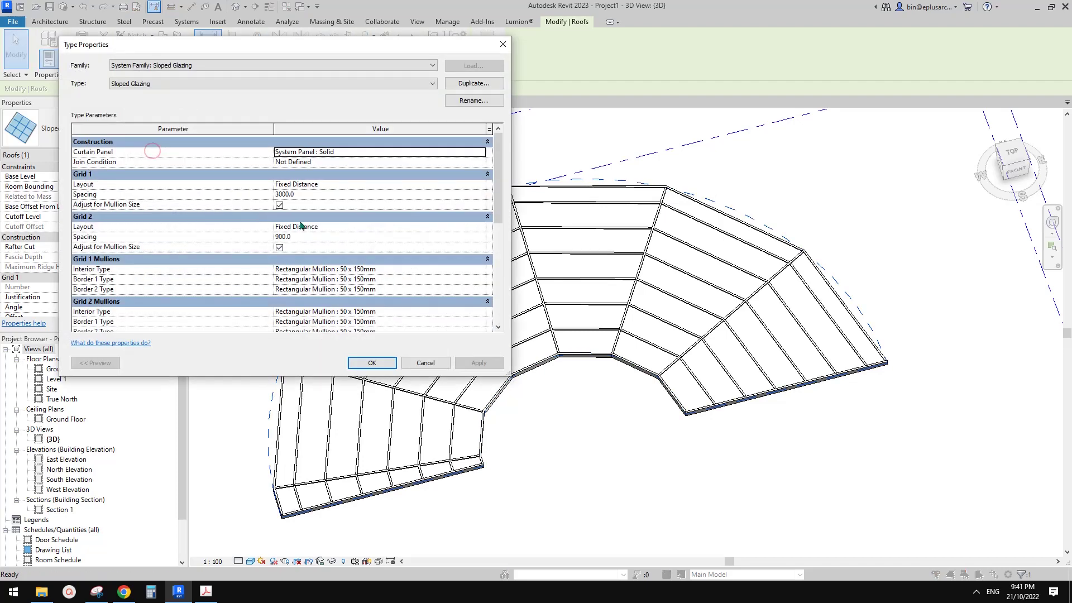
{"action": "left_click", "coordinate": [333, 227]}
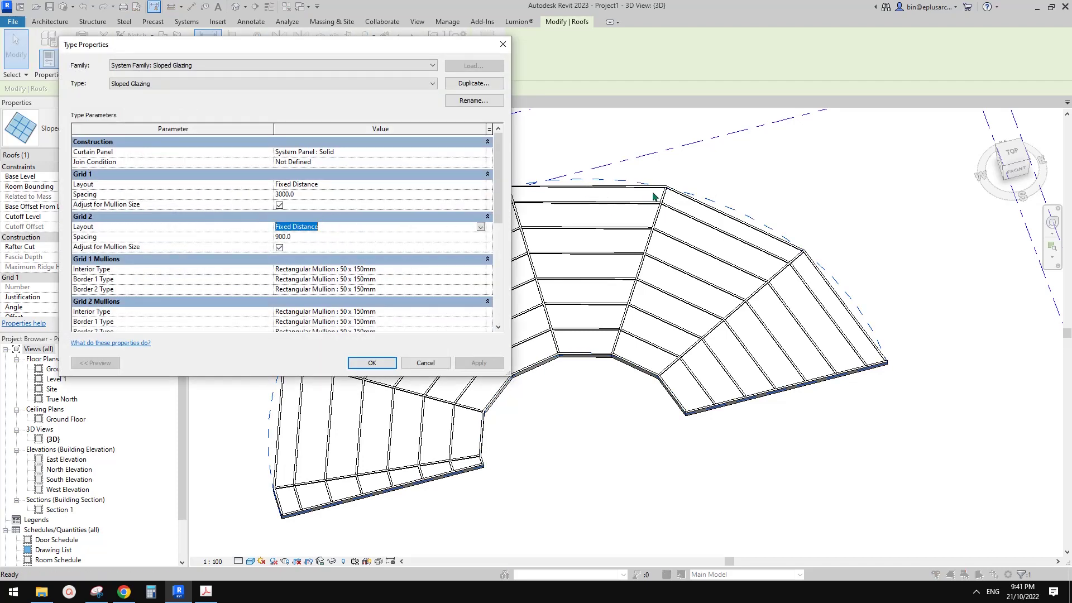
{"action": "left_click", "coordinate": [482, 227]}
{"action": "left_click", "coordinate": [309, 260]}
{"action": "left_click", "coordinate": [379, 191]}
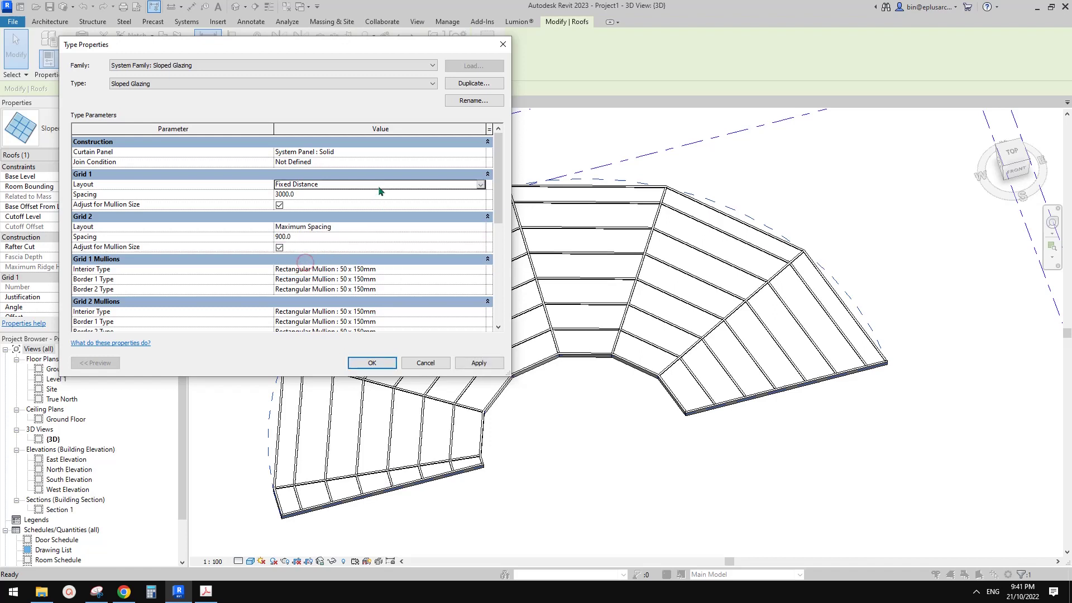
{"action": "left_click", "coordinate": [481, 184]}
{"action": "left_click", "coordinate": [315, 216]}
{"action": "left_click", "coordinate": [387, 363]}
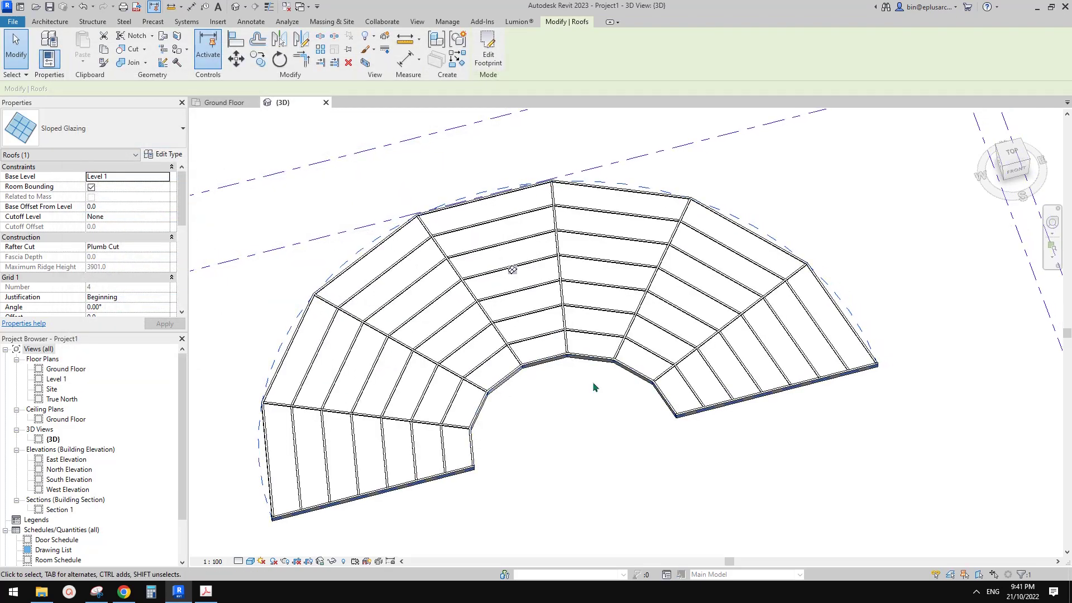
- Orbit around the roof's inner edge from two angles, then reselect the glazing roof
{"action": "mouse_move", "coordinate": [590, 402]}
{"action": "middle_mouse_down", "text": "shift"}
{"action": "mouse_move", "coordinate": [750, 232]}
{"action": "mouse_move", "coordinate": [611, 347]}
{"action": "mouse_move", "coordinate": [570, 399]}
{"action": "mouse_move", "coordinate": [541, 231]}
{"action": "mouse_move", "coordinate": [571, 264]}
{"action": "middle_mouse_up", "text": "shift"}
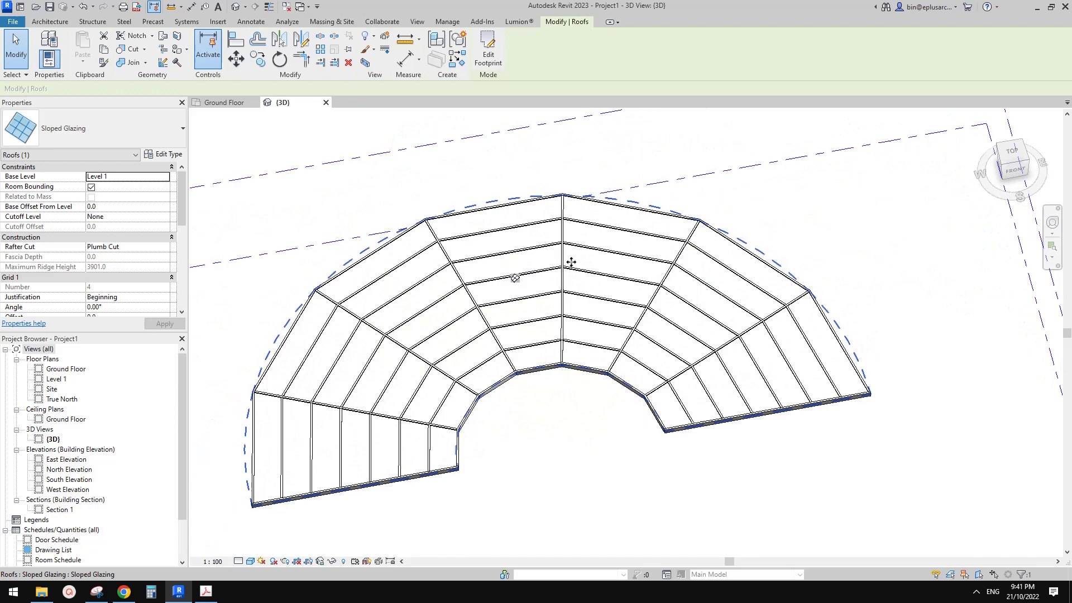
{"action": "mouse_move", "coordinate": [449, 428]}
{"action": "middle_mouse_down", "text": "shift"}
{"action": "mouse_move", "coordinate": [570, 395]}
{"action": "mouse_move", "coordinate": [540, 397]}
{"action": "mouse_move", "coordinate": [575, 421]}
{"action": "mouse_move", "coordinate": [642, 302]}
{"action": "mouse_move", "coordinate": [587, 297]}
{"action": "mouse_move", "coordinate": [592, 318]}
{"action": "middle_mouse_up", "text": "shift"}
{"action": "key", "text": "Escape"}
{"action": "scroll", "coordinate": [592, 319], "scroll_direction": "up", "scroll_amount": 2}
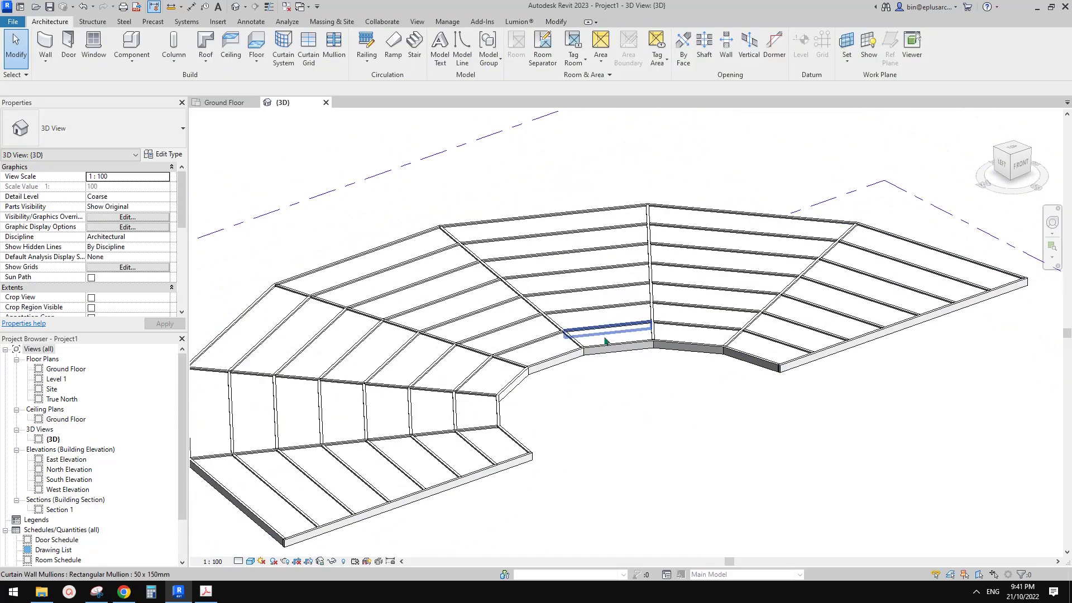
{"action": "left_click", "coordinate": [627, 354]}
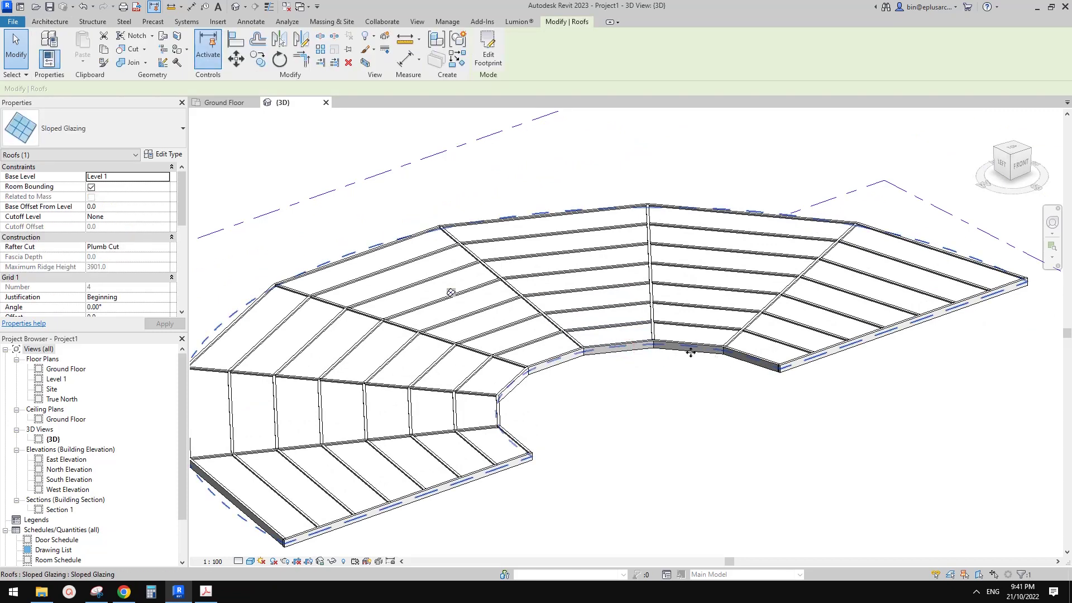
- Place a spot elevation reading 3725 on the roof's inner edge
{"action": "key", "text": "Escape"}
{"action": "left_click", "coordinate": [251, 21]}
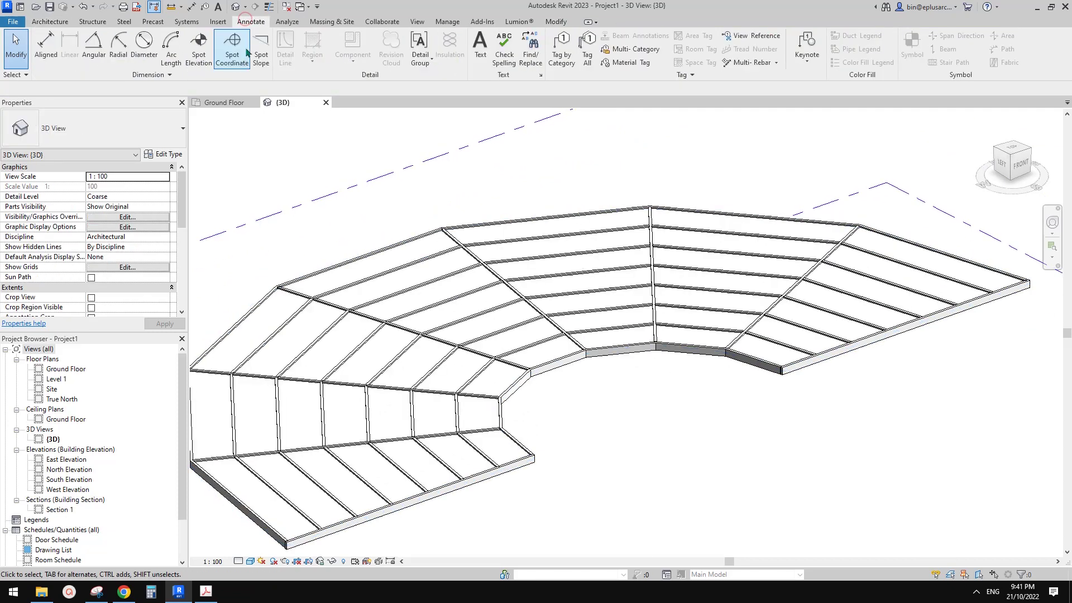
{"action": "left_click", "coordinate": [199, 50]}
{"action": "scroll", "coordinate": [838, 405], "scroll_direction": "up", "scroll_amount": 2}
{"action": "scroll", "coordinate": [778, 371], "scroll_direction": "up", "scroll_amount": 2}
{"action": "scroll", "coordinate": [792, 375], "scroll_direction": "up", "scroll_amount": 2}
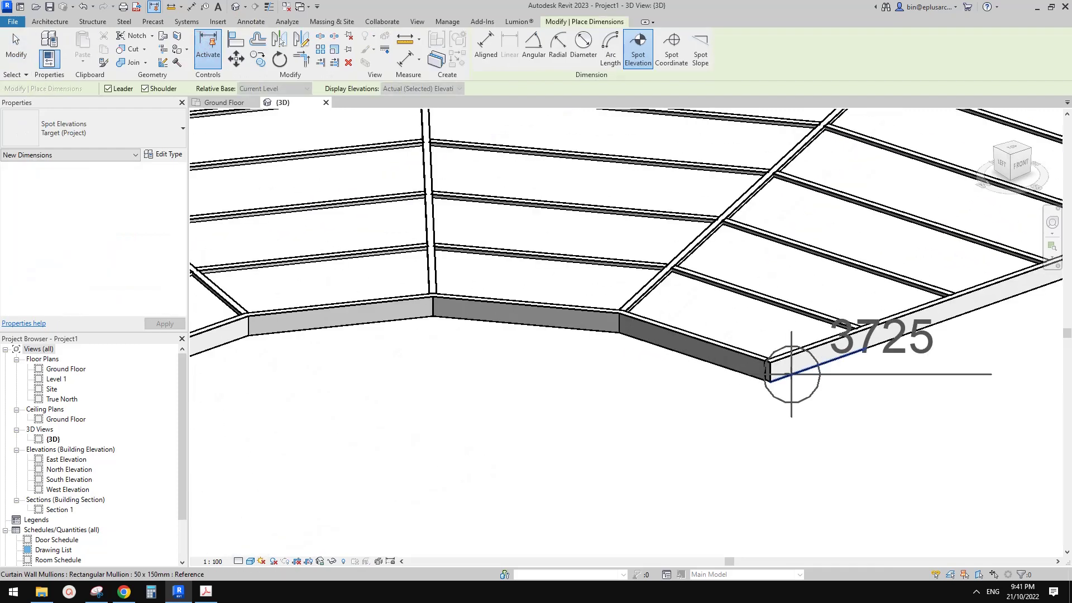
{"action": "scroll", "coordinate": [787, 342], "scroll_direction": "down", "scroll_amount": 2}
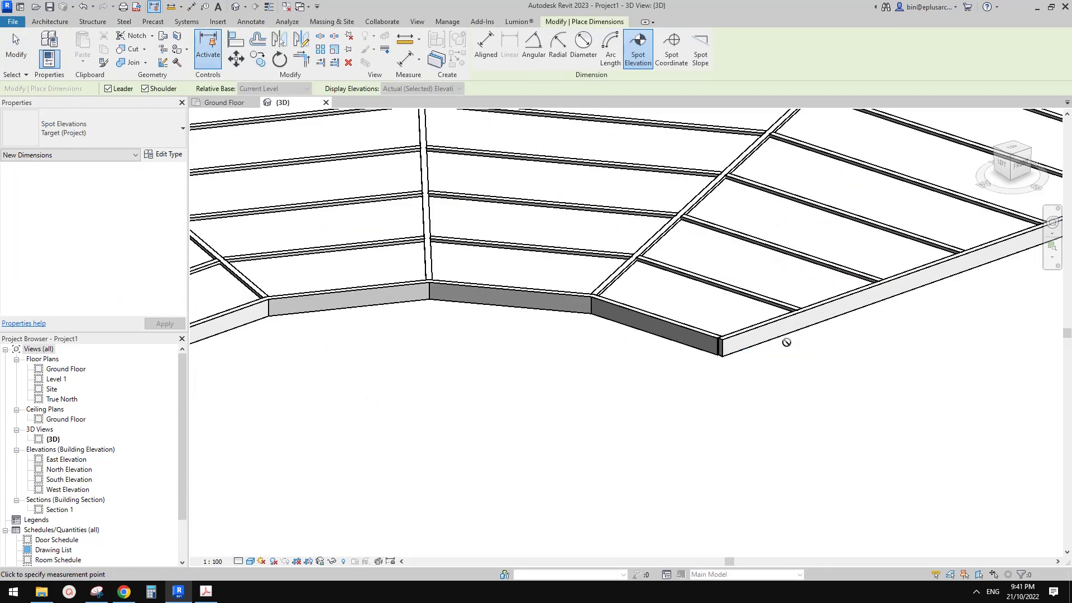
{"action": "left_click", "coordinate": [687, 343]}
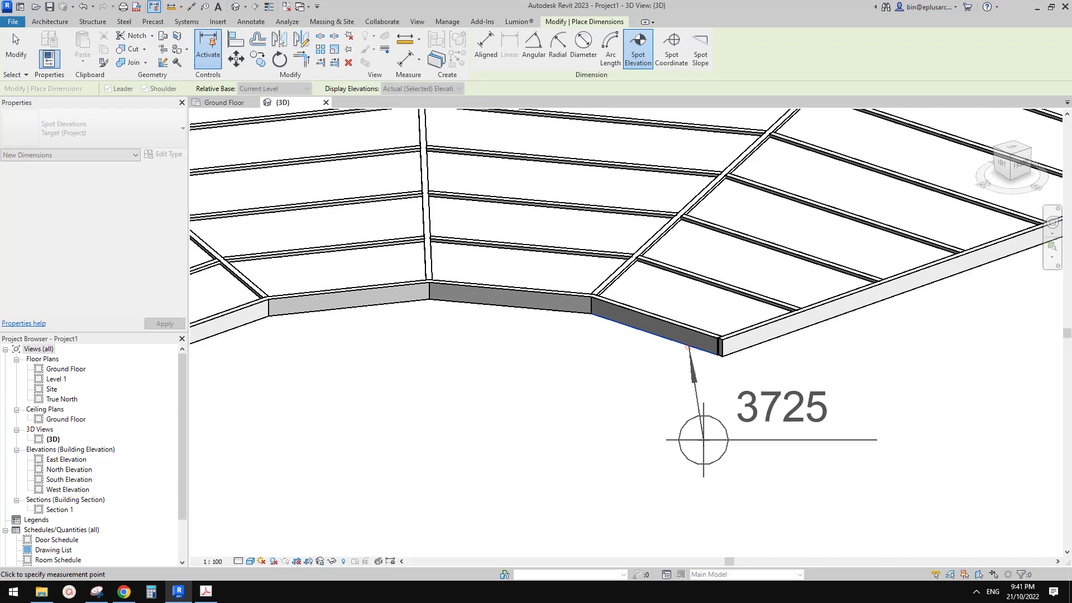
{"action": "left_click", "coordinate": [826, 443]}
{"action": "scroll", "coordinate": [788, 410], "scroll_direction": "down", "scroll_amount": 2}
{"action": "scroll", "coordinate": [712, 283], "scroll_direction": "down", "scroll_amount": 2}
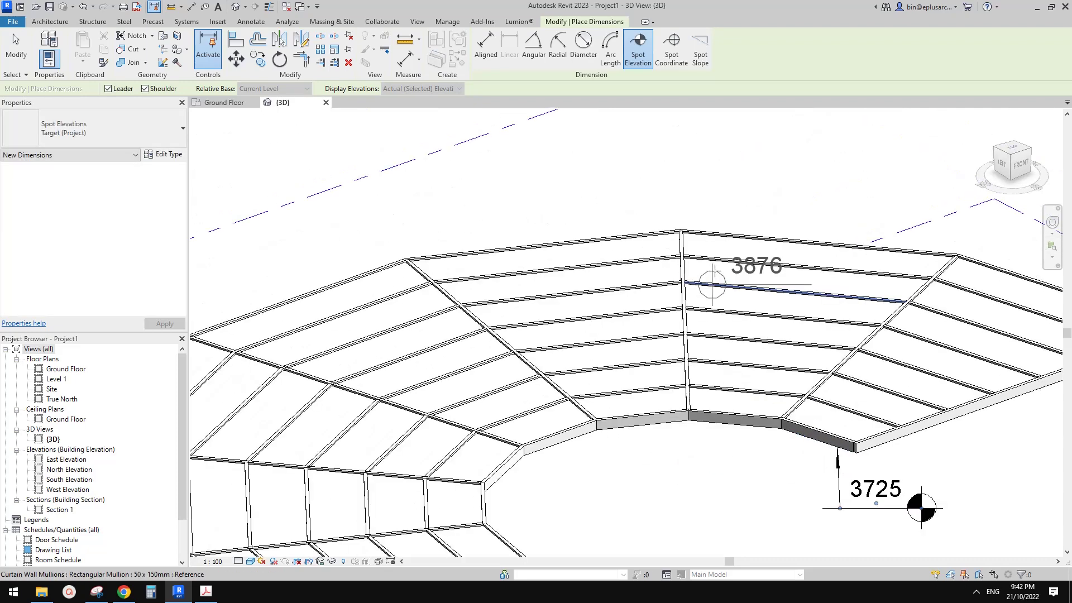
{"action": "key", "text": "Escape"}
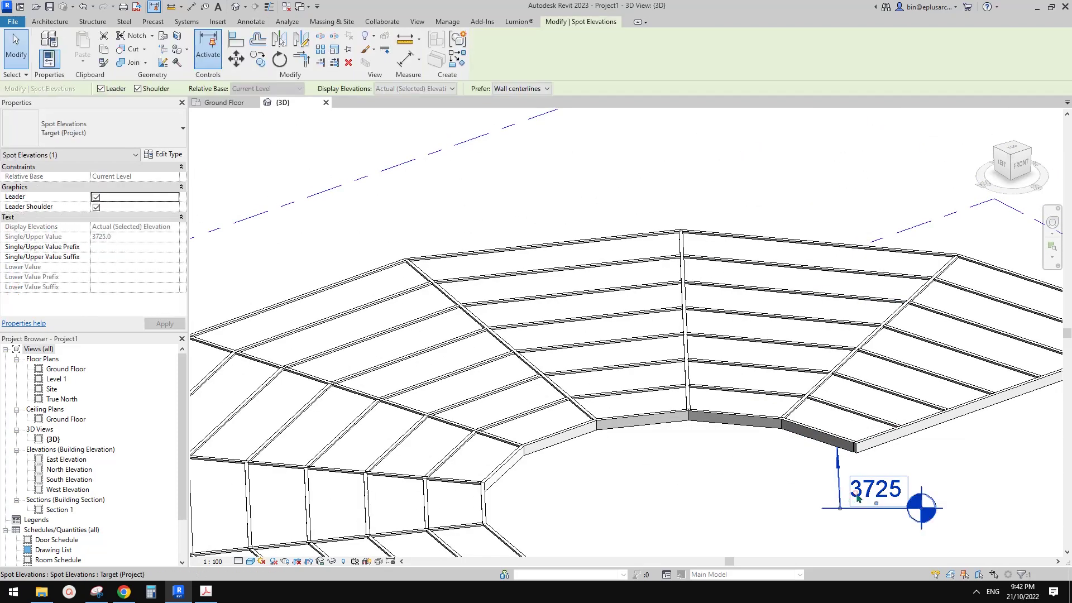
{"action": "middle_click_drag", "start_coordinate": [855, 489], "coordinate": [754, 373]}
- Place a second spot elevation reading 3726 on the slab edge
{"action": "left_click", "coordinate": [250, 21]}
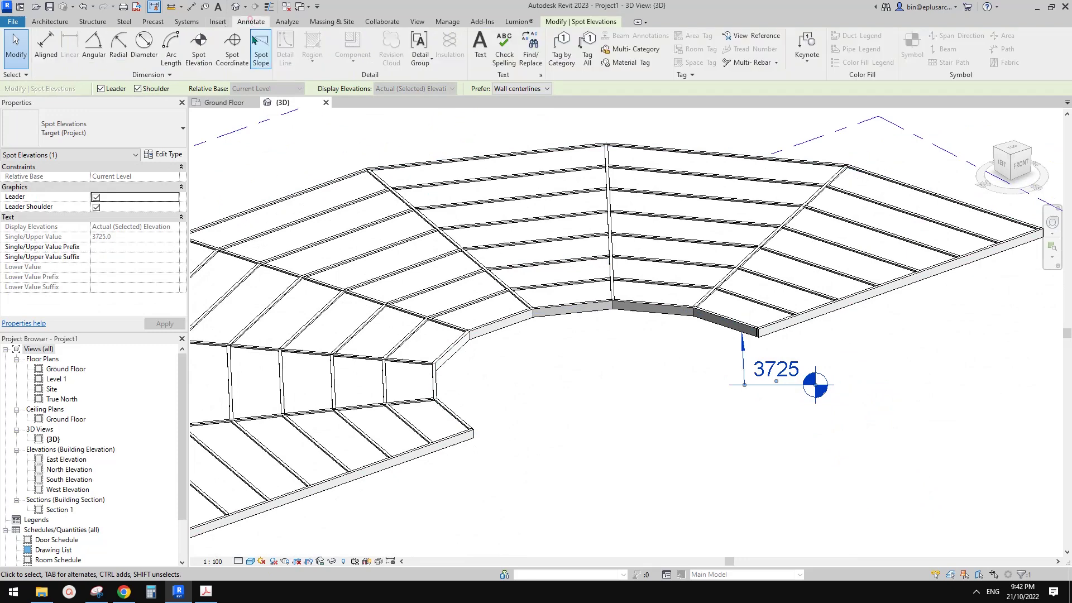
{"action": "left_click", "coordinate": [256, 46]}
{"action": "mouse_move", "coordinate": [669, 232]}
{"action": "middle_mouse_down"}
{"action": "mouse_move", "coordinate": [601, 241]}
{"action": "mouse_move", "coordinate": [599, 276]}
{"action": "mouse_move", "coordinate": [483, 258]}
{"action": "mouse_move", "coordinate": [528, 344]}
{"action": "mouse_move", "coordinate": [522, 331]}
{"action": "middle_mouse_up"}
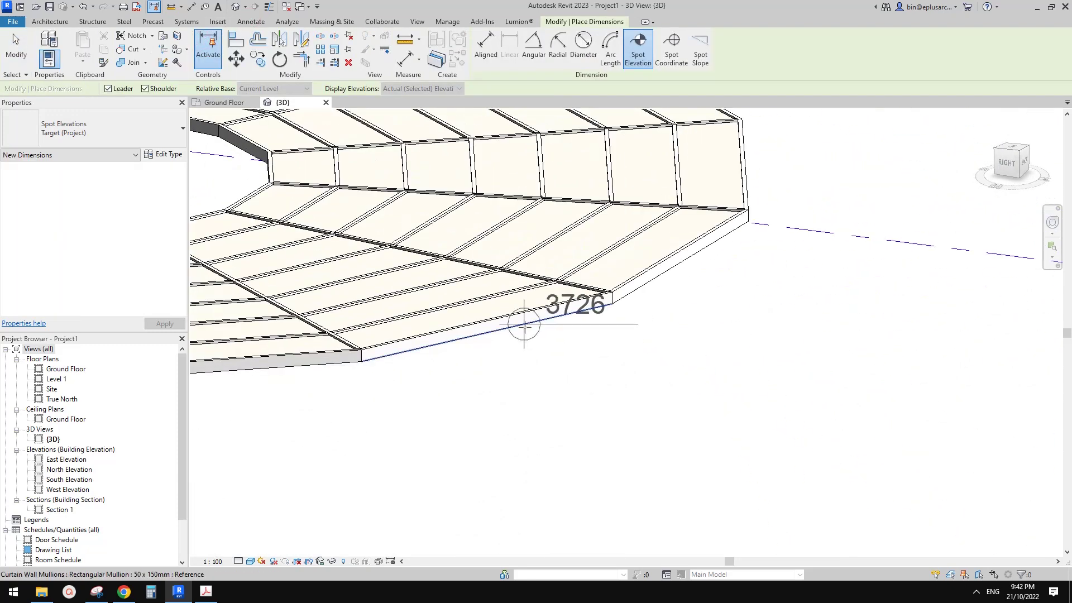
{"action": "left_click", "coordinate": [525, 327]}
{"action": "left_click", "coordinate": [533, 375]}
{"action": "left_click", "coordinate": [645, 375]}
{"action": "mouse_move", "coordinate": [645, 375]}
{"action": "middle_mouse_down", "text": "shift"}
{"action": "mouse_move", "coordinate": [673, 389]}
{"action": "mouse_move", "coordinate": [717, 383]}
{"action": "mouse_move", "coordinate": [790, 408]}
{"action": "mouse_move", "coordinate": [750, 377]}
{"action": "mouse_move", "coordinate": [729, 387]}
{"action": "middle_mouse_up", "text": "shift"}
{"action": "key", "text": "Escape"}
{"action": "key", "text": "Escape"}
{"action": "scroll", "coordinate": [729, 387], "scroll_direction": "up", "scroll_amount": 1}
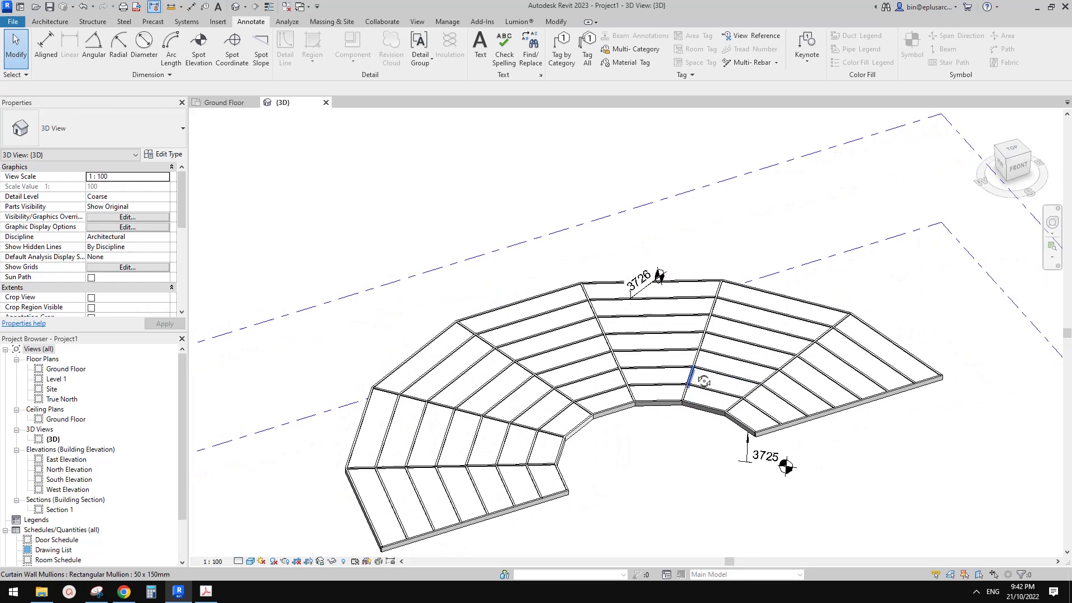
{"action": "scroll", "coordinate": [746, 436], "scroll_direction": "up", "scroll_amount": 1}
{"action": "scroll", "coordinate": [760, 475], "scroll_direction": "up", "scroll_amount": 1}
- Select the 3725 spot elevation tag
{"action": "left_click", "coordinate": [761, 474]}
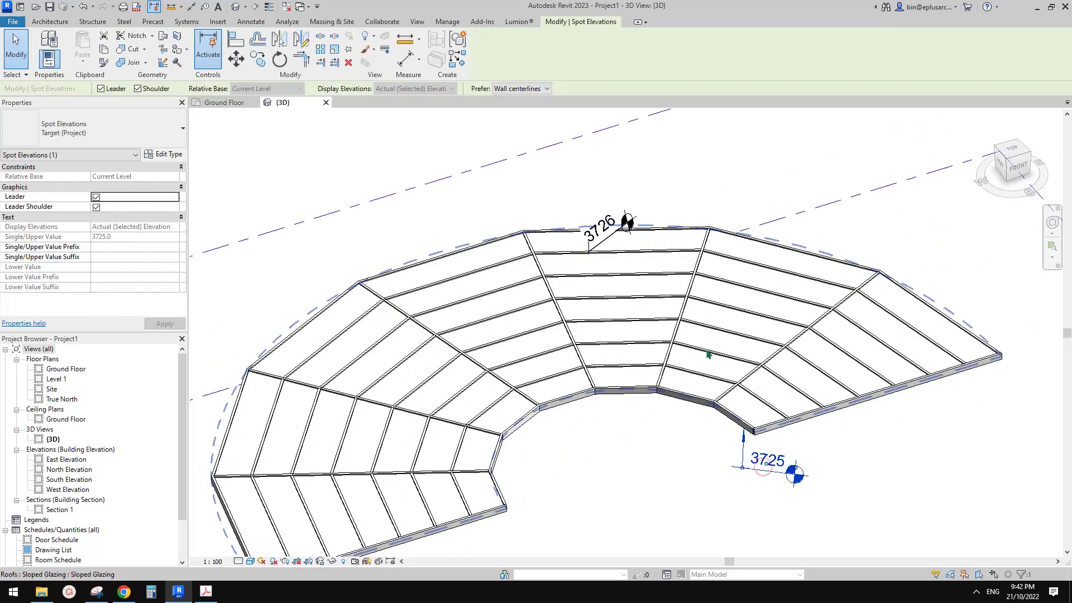
{"action": "middle_click_drag", "start_coordinate": [708, 354], "coordinate": [698, 351], "text": "shift"}
{"action": "key", "text": "Escape"}
{"action": "left_click", "coordinate": [767, 433]}
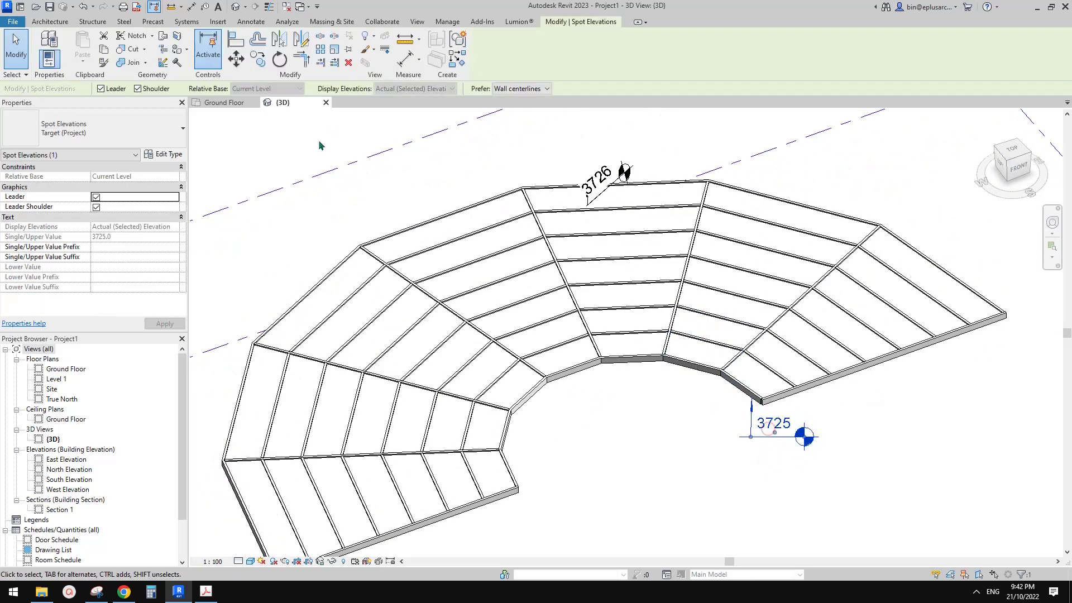
- Give the spot elevation type its own units format with custom rounding, so both tags read 3725
{"action": "left_click", "coordinate": [163, 154]}
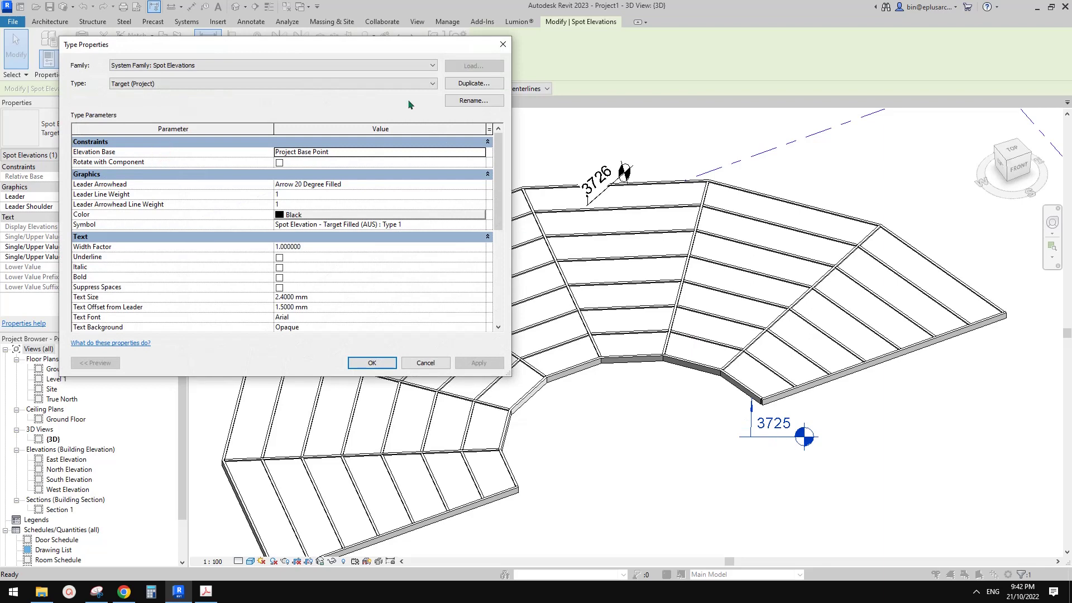
{"action": "scroll", "coordinate": [388, 308], "scroll_direction": "down", "scroll_amount": 1}
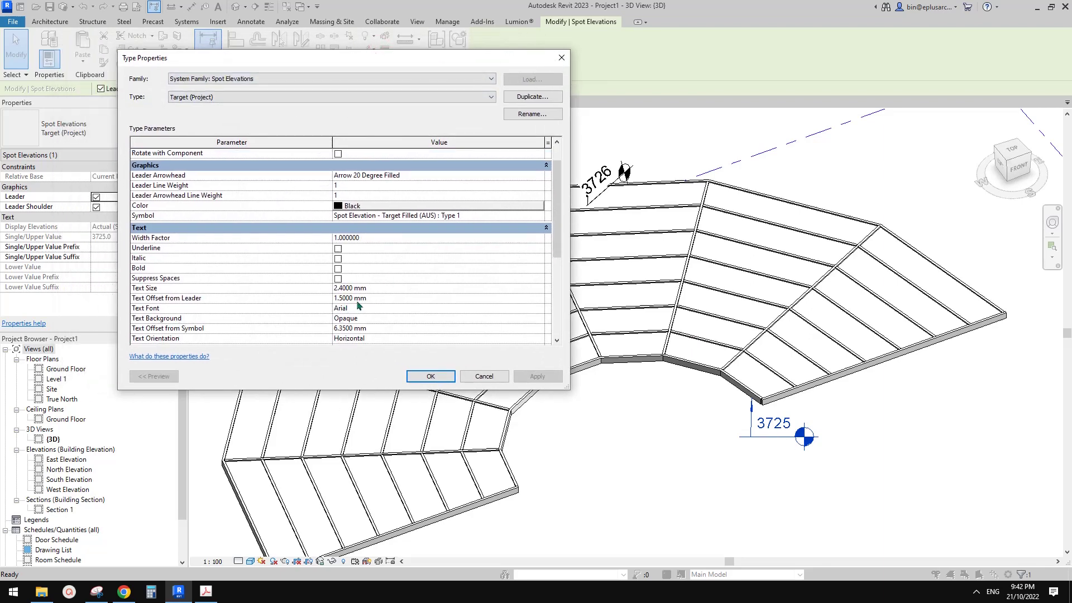
{"action": "scroll", "coordinate": [360, 307], "scroll_direction": "down", "scroll_amount": 1}
{"action": "left_click_drag", "start_coordinate": [558, 231], "coordinate": [559, 280]}
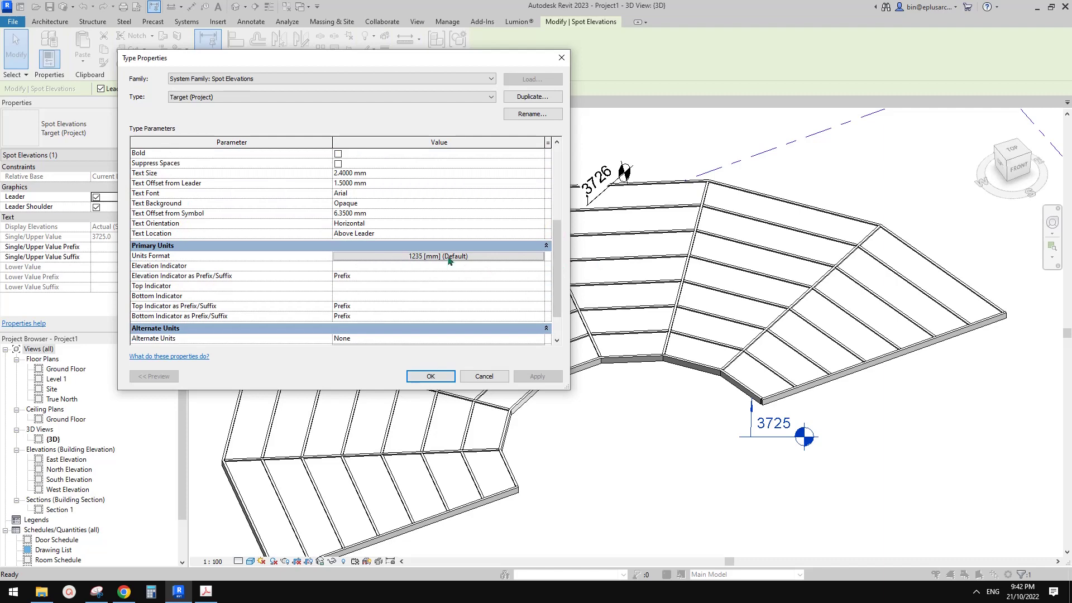
{"action": "left_click", "coordinate": [427, 256]}
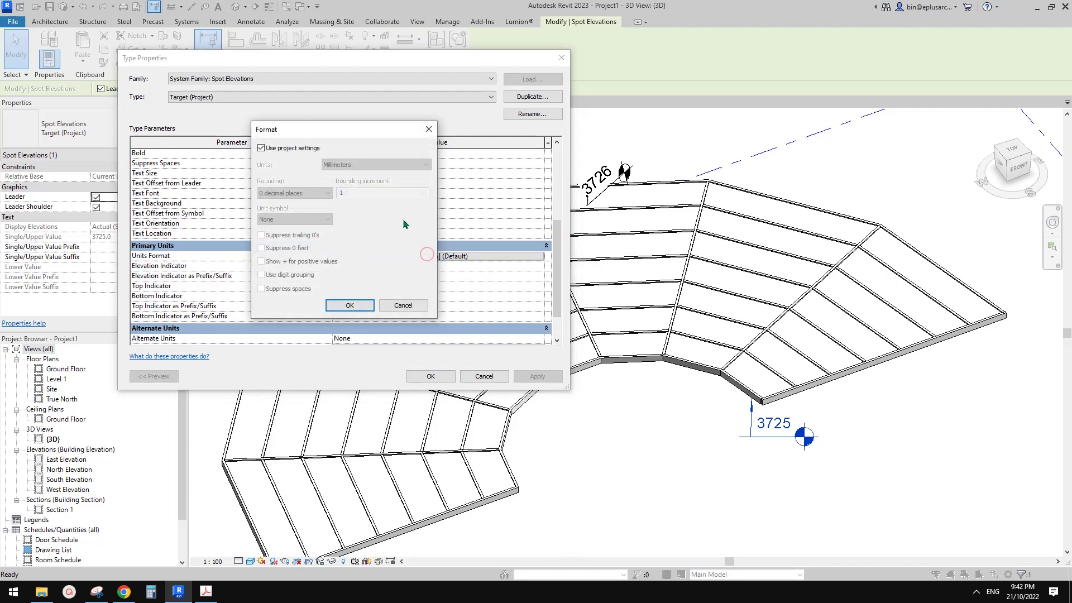
{"action": "left_click", "coordinate": [270, 150]}
{"action": "left_click", "coordinate": [310, 193]}
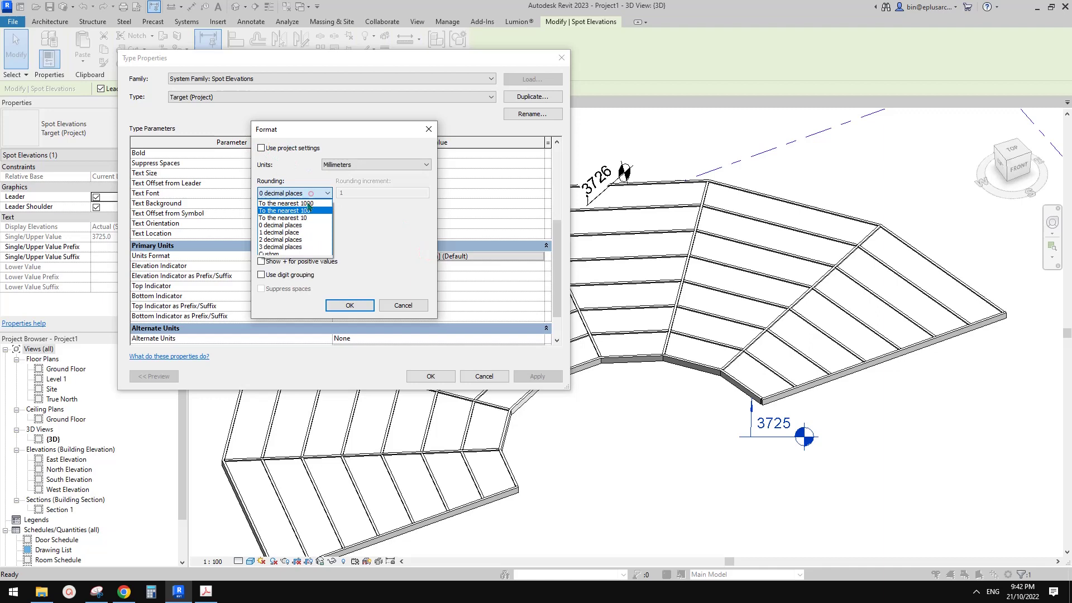
{"action": "left_click", "coordinate": [272, 254]}
{"action": "left_click", "coordinate": [351, 192]}
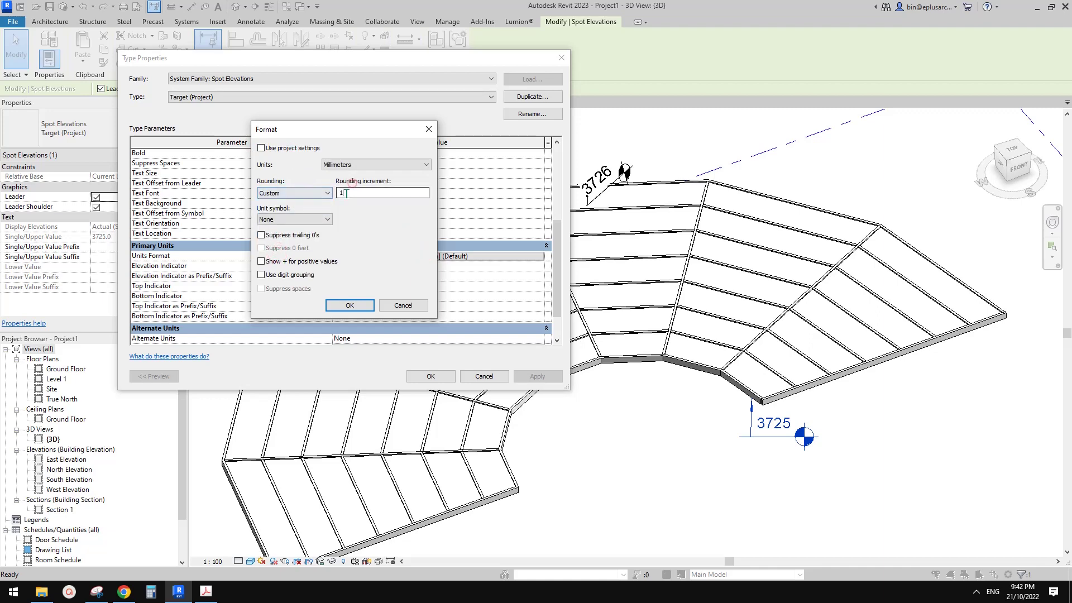
{"action": "type", "text": "5"}
{"action": "left_click", "coordinate": [350, 305]}
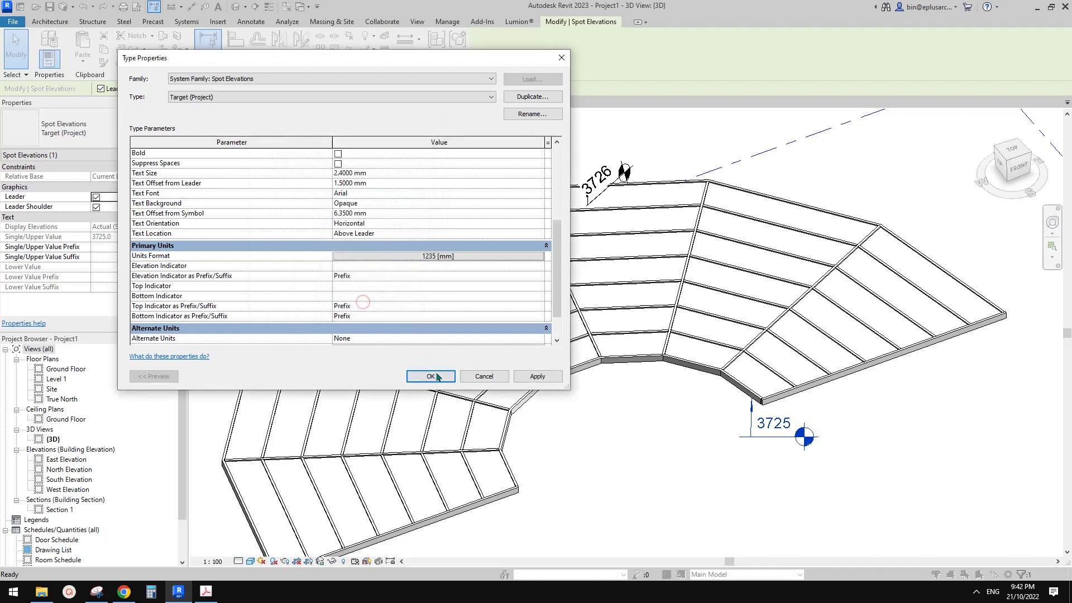
{"action": "left_click", "coordinate": [431, 377]}
{"action": "left_click", "coordinate": [630, 428]}
{"action": "scroll", "coordinate": [687, 285], "scroll_direction": "up", "scroll_amount": 2}
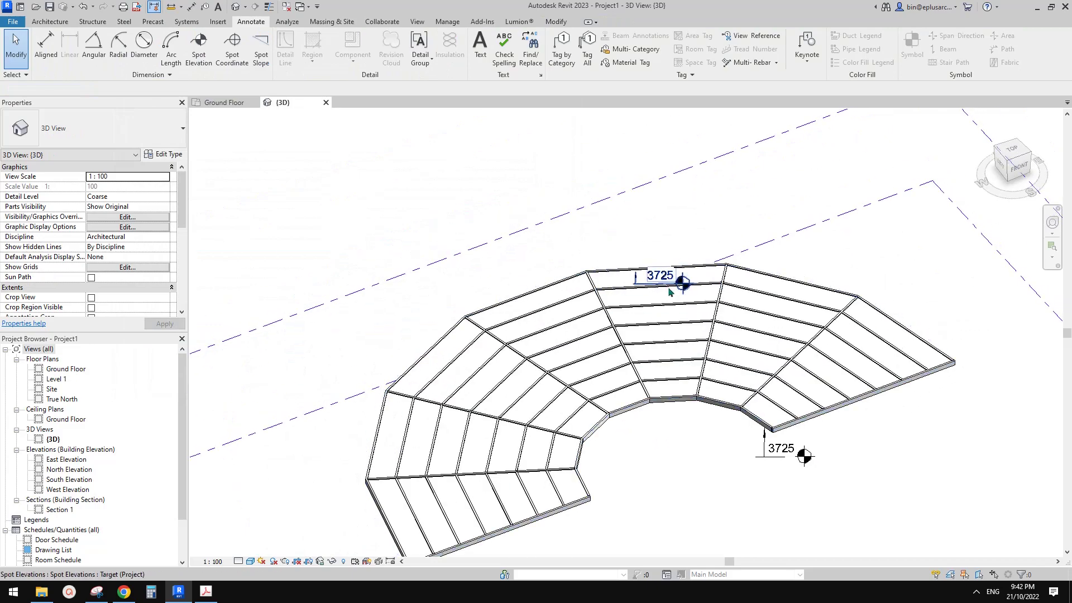
{"action": "scroll", "coordinate": [659, 280], "scroll_direction": "up", "scroll_amount": 2}
{"action": "scroll", "coordinate": [659, 280], "scroll_direction": "down", "scroll_amount": 2}
{"action": "scroll", "coordinate": [689, 270], "scroll_direction": "down", "scroll_amount": 3}
- Orbit to check both 3725 tags on the roof, then return to the Google Docs reference
{"action": "mouse_move", "coordinate": [690, 271]}
{"action": "middle_mouse_down", "text": "shift"}
{"action": "mouse_move", "coordinate": [718, 250]}
{"action": "mouse_move", "coordinate": [680, 376]}
{"action": "middle_mouse_up", "text": "shift"}
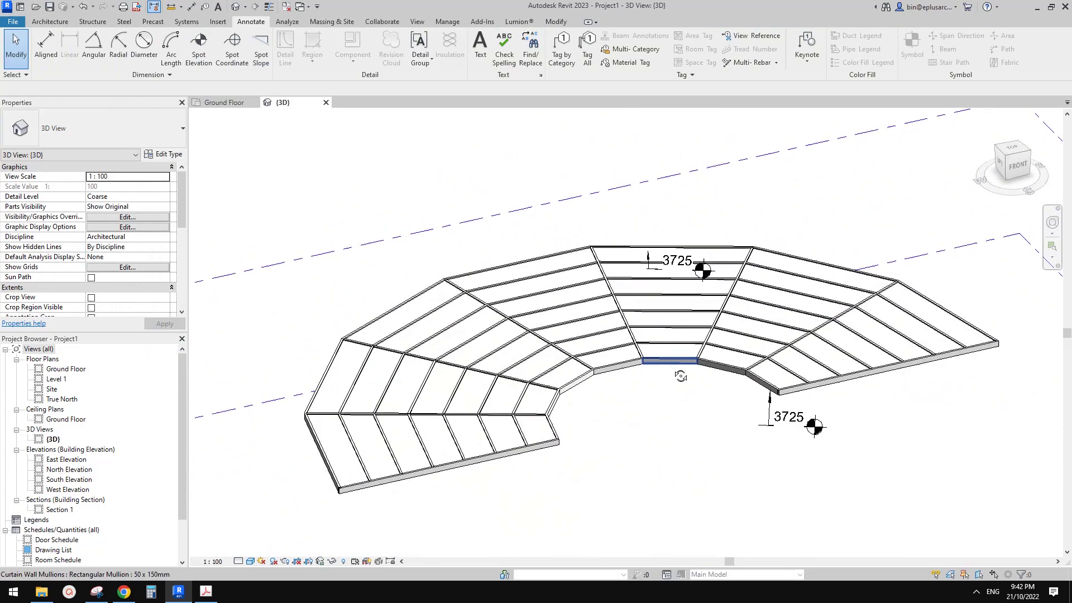
{"action": "scroll", "coordinate": [790, 311], "scroll_direction": "up", "scroll_amount": 3}
{"action": "left_click", "coordinate": [699, 390]}
{"action": "scroll", "coordinate": [680, 317], "scroll_direction": "down", "scroll_amount": 1}
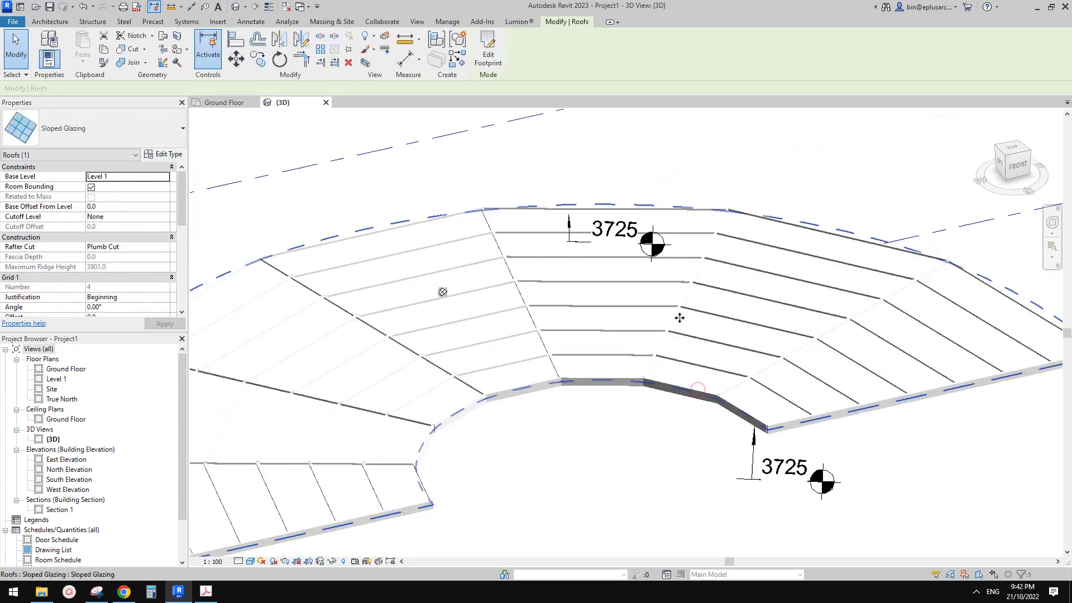
{"action": "scroll", "coordinate": [679, 317], "scroll_direction": "down", "scroll_amount": 1}
{"action": "key", "text": "Escape"}
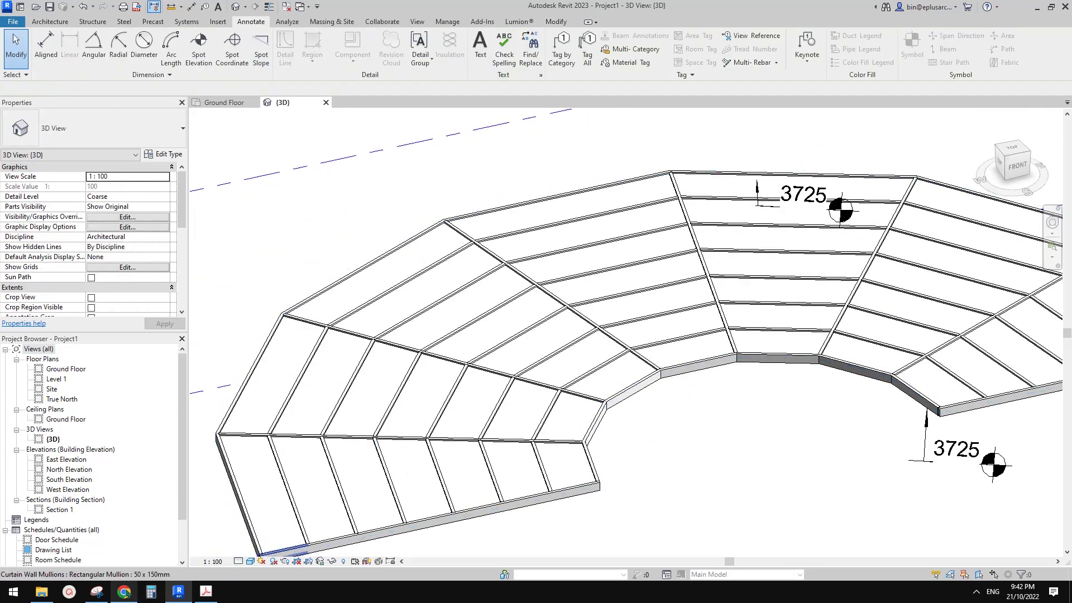
{"action": "key", "text": "alt+Tab"}
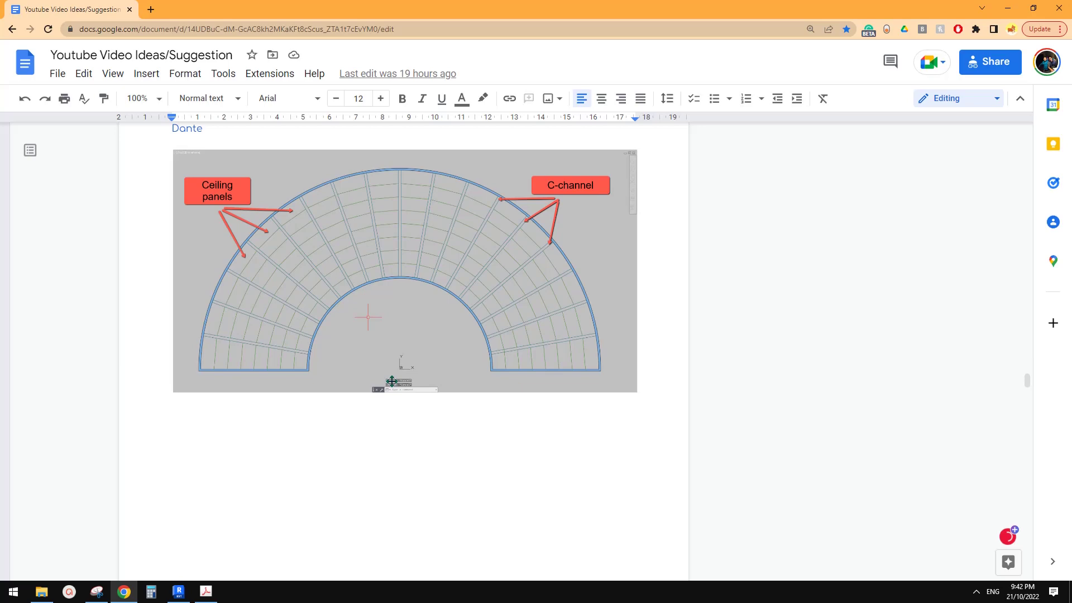
{"action": "scroll", "coordinate": [490, 359], "scroll_direction": "up", "scroll_amount": 2}
{"action": "scroll", "coordinate": [490, 358], "scroll_direction": "up", "scroll_amount": 2}
{"action": "scroll", "coordinate": [491, 359], "scroll_direction": "down", "scroll_amount": 7}
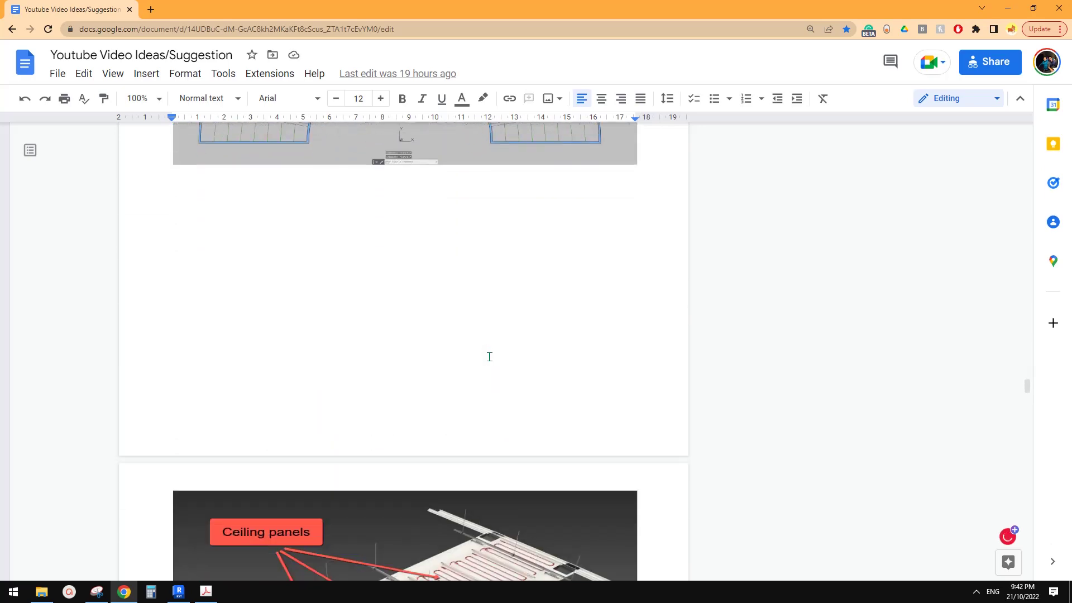
{"action": "scroll", "coordinate": [491, 358], "scroll_direction": "down", "scroll_amount": 2}
{"action": "scroll", "coordinate": [490, 356], "scroll_direction": "down", "scroll_amount": 1}
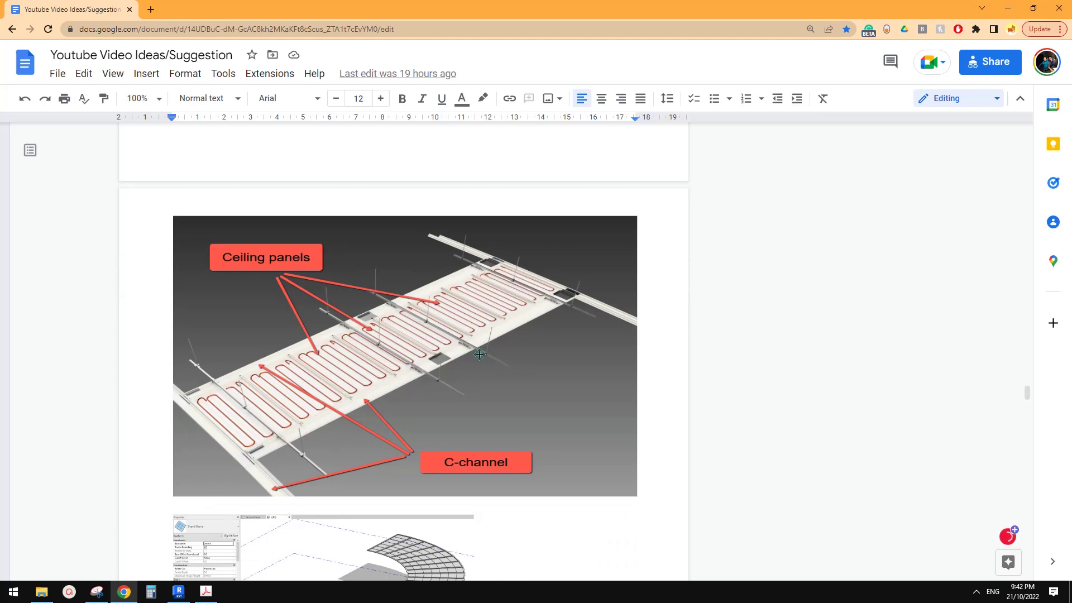
{"action": "scroll", "coordinate": [479, 355], "scroll_direction": "down", "scroll_amount": 2}
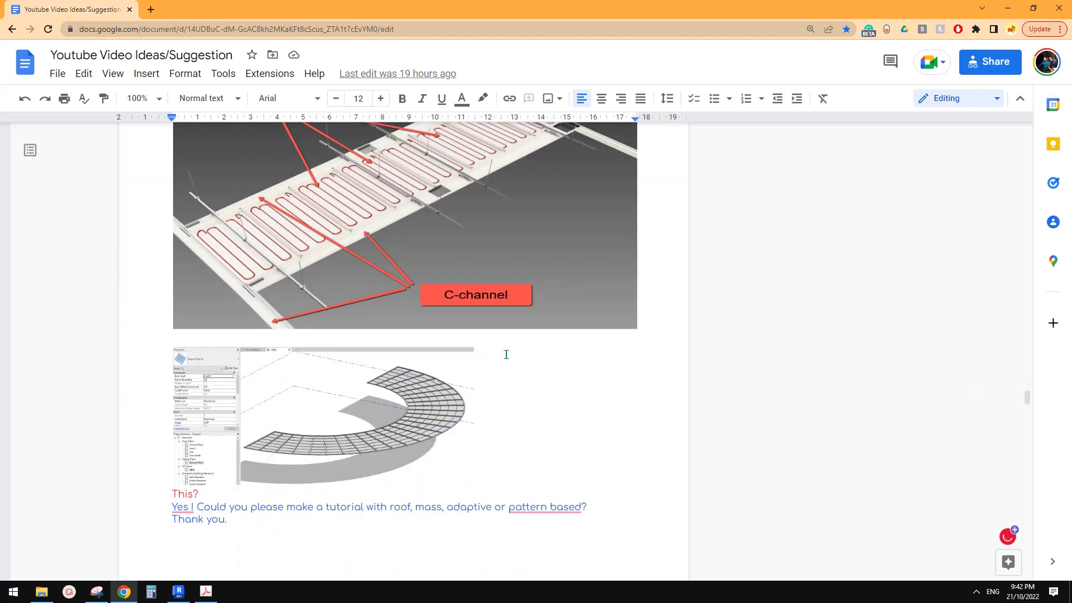
{"action": "scroll", "coordinate": [506, 355], "scroll_direction": "up", "scroll_amount": 2}
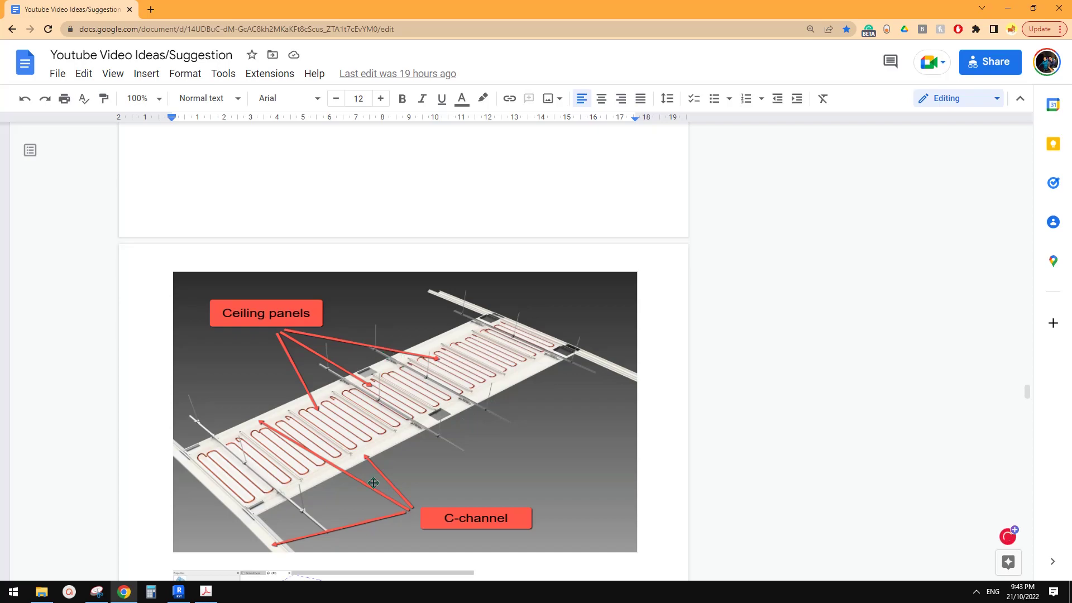
- Back in Revit, select the roof's lower edge mullion and unpin it
{"action": "left_click", "coordinate": [178, 592]}
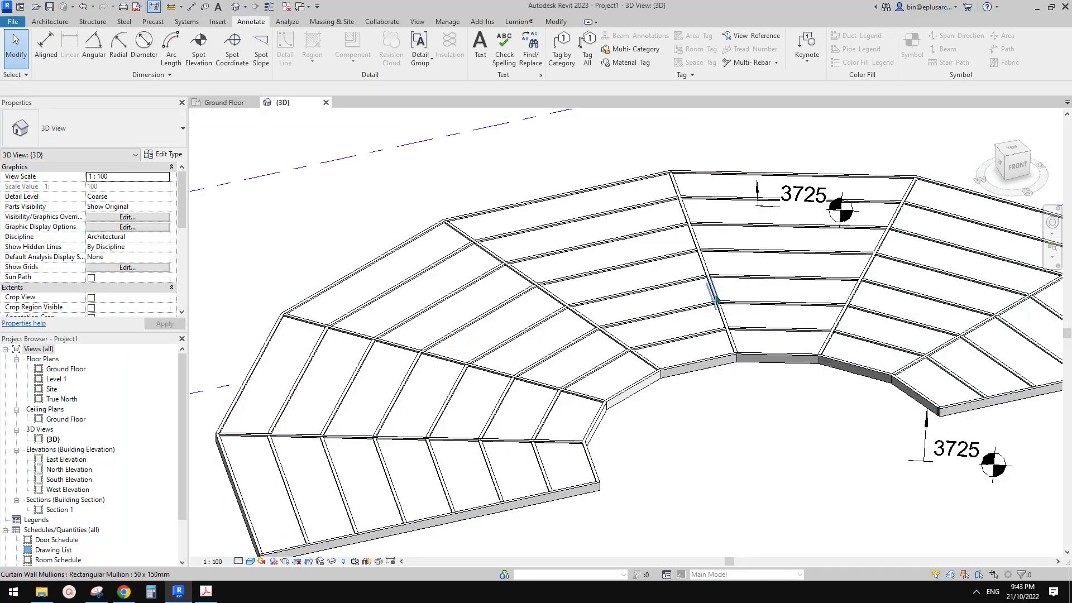
{"action": "scroll", "coordinate": [677, 356], "scroll_direction": "up", "scroll_amount": 2}
{"action": "scroll", "coordinate": [687, 368], "scroll_direction": "down", "scroll_amount": 2}
{"action": "scroll", "coordinate": [703, 383], "scroll_direction": "up", "scroll_amount": 2}
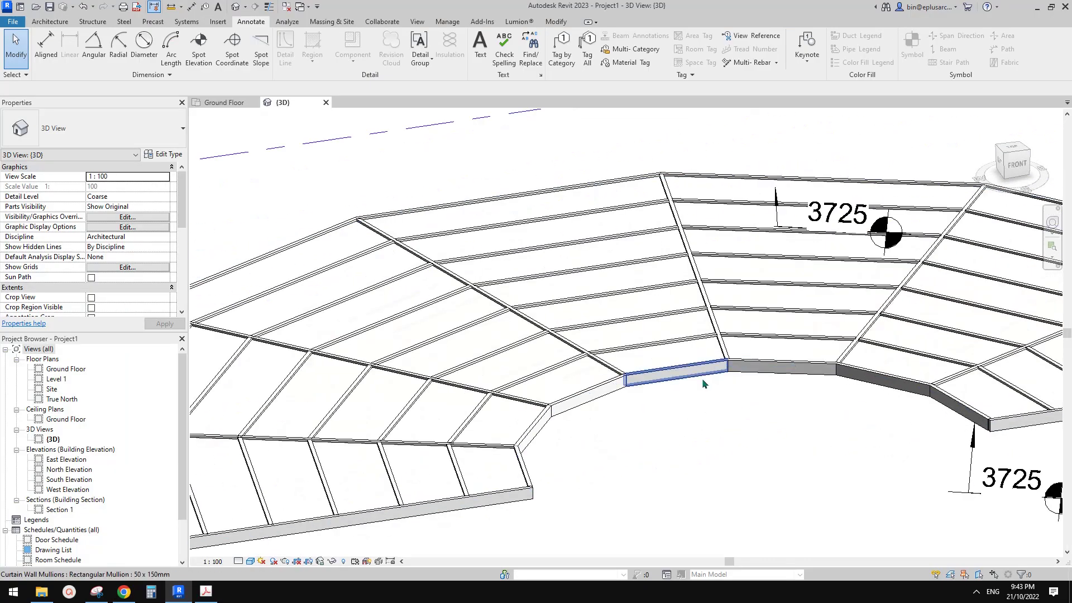
{"action": "left_click", "coordinate": [705, 383]}
{"action": "key", "text": "Escape"}
{"action": "left_click", "coordinate": [702, 382]}
{"action": "scroll", "coordinate": [695, 383], "scroll_direction": "up", "scroll_amount": 1}
{"action": "scroll", "coordinate": [688, 382], "scroll_direction": "up", "scroll_amount": 2}
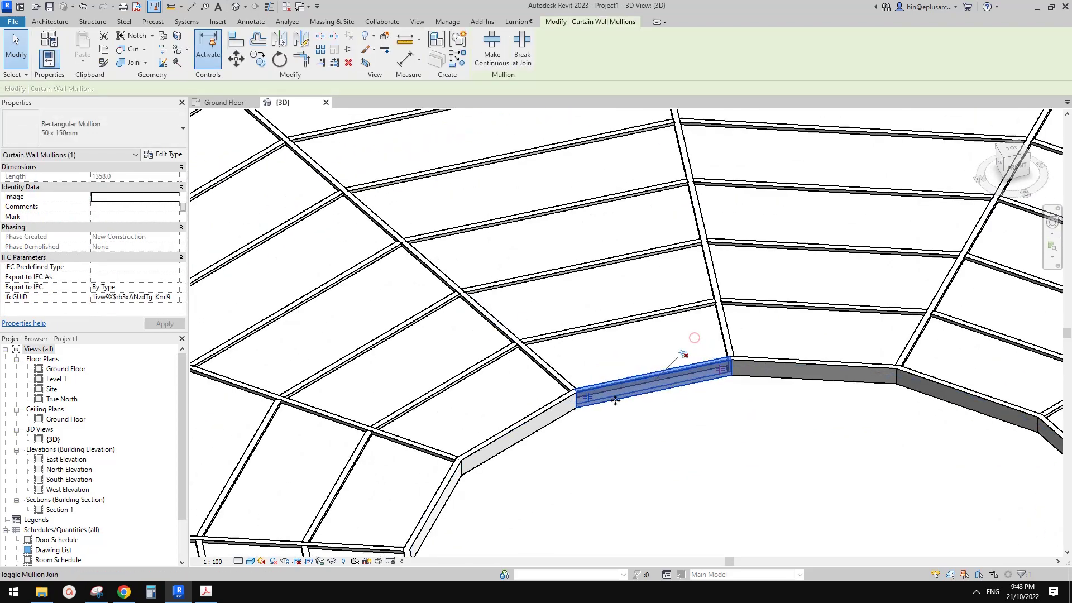
{"action": "left_click", "coordinate": [698, 339]}
- Duplicate its rectangular mullion type as 'new' and apply it to the mullion
{"action": "left_click", "coordinate": [164, 154]}
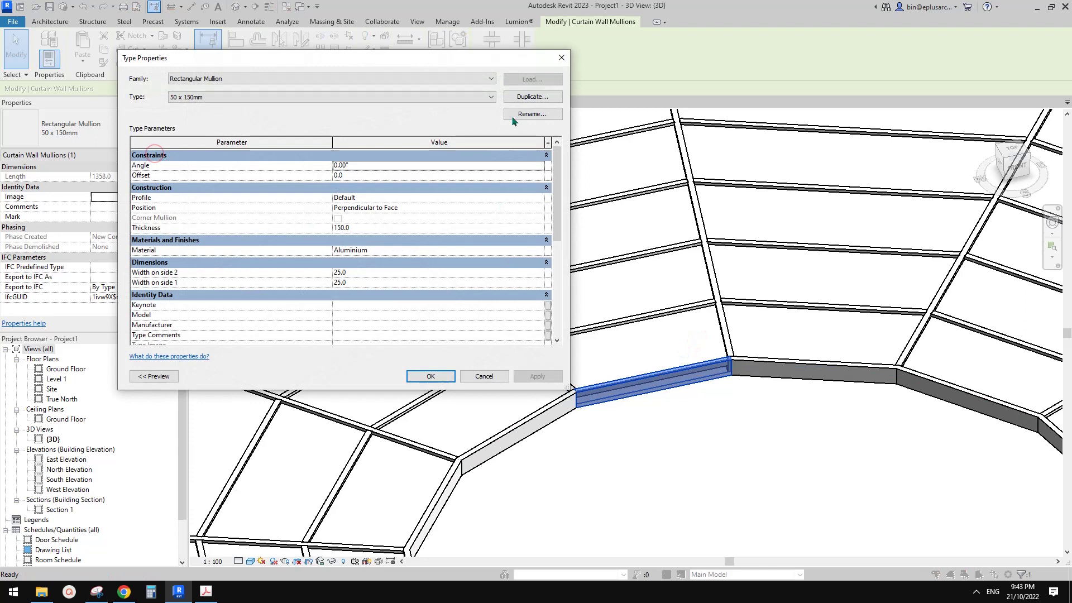
{"action": "left_click", "coordinate": [531, 97]}
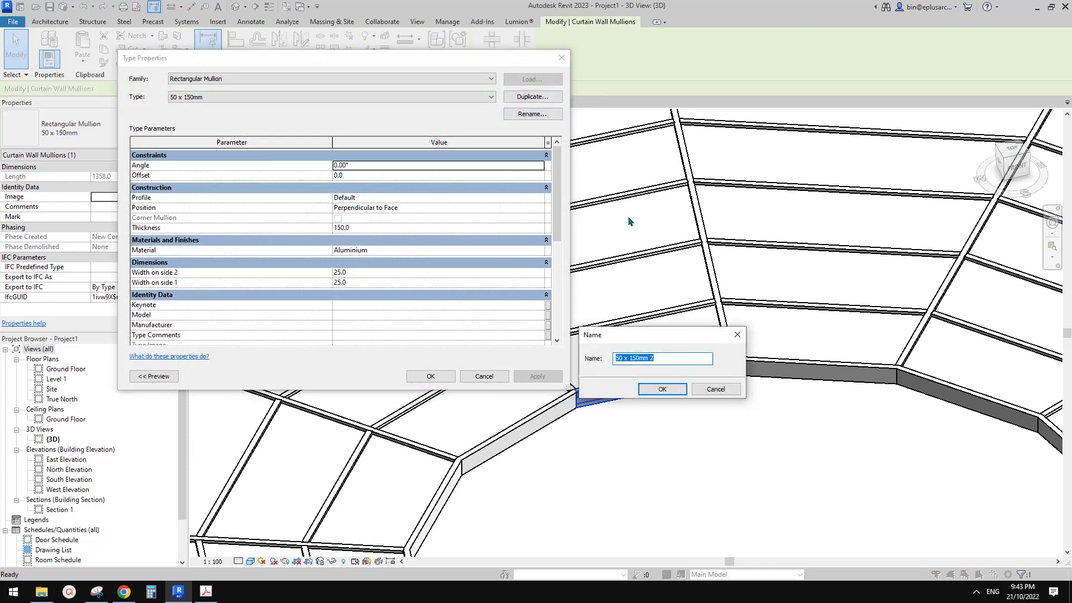
{"action": "type", "text": "new"}
{"action": "left_click", "coordinate": [663, 389]}
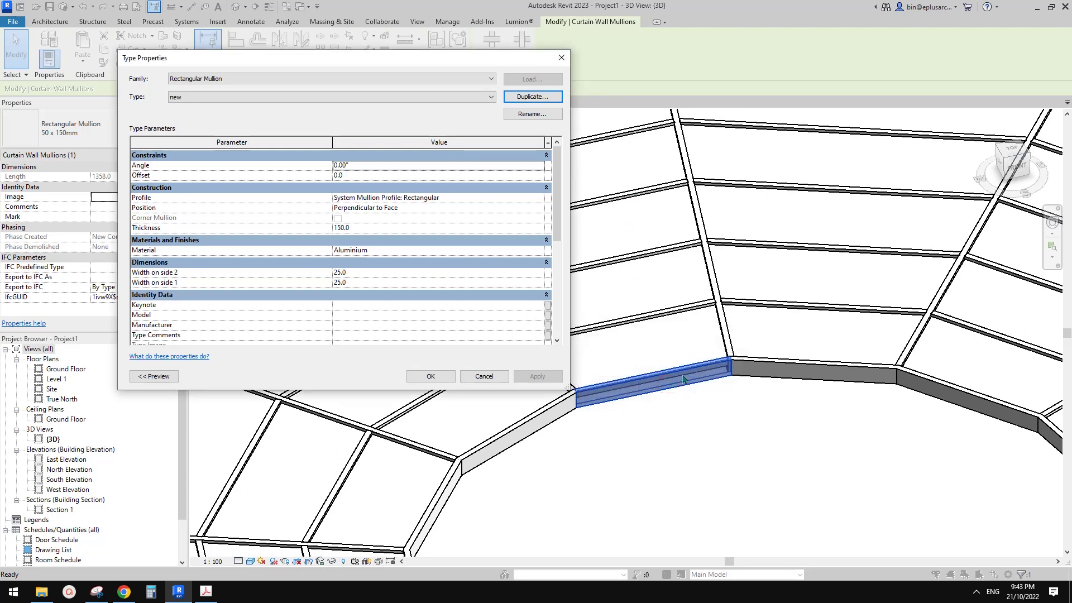
{"action": "left_click_drag", "start_coordinate": [425, 63], "coordinate": [365, 73]}
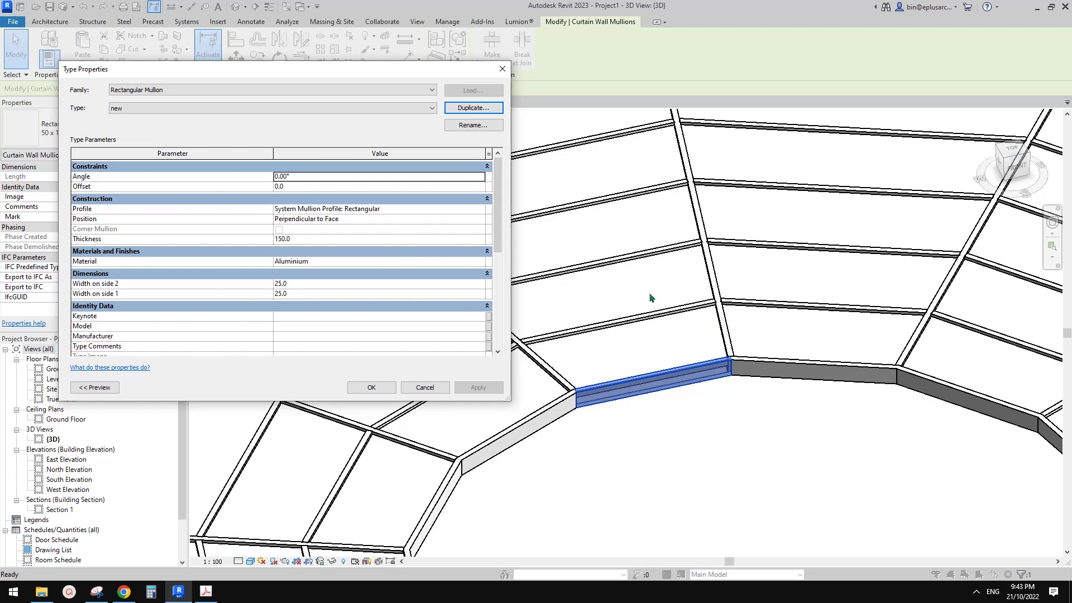
{"action": "left_click", "coordinate": [372, 387]}
{"action": "key", "text": "Escape"}
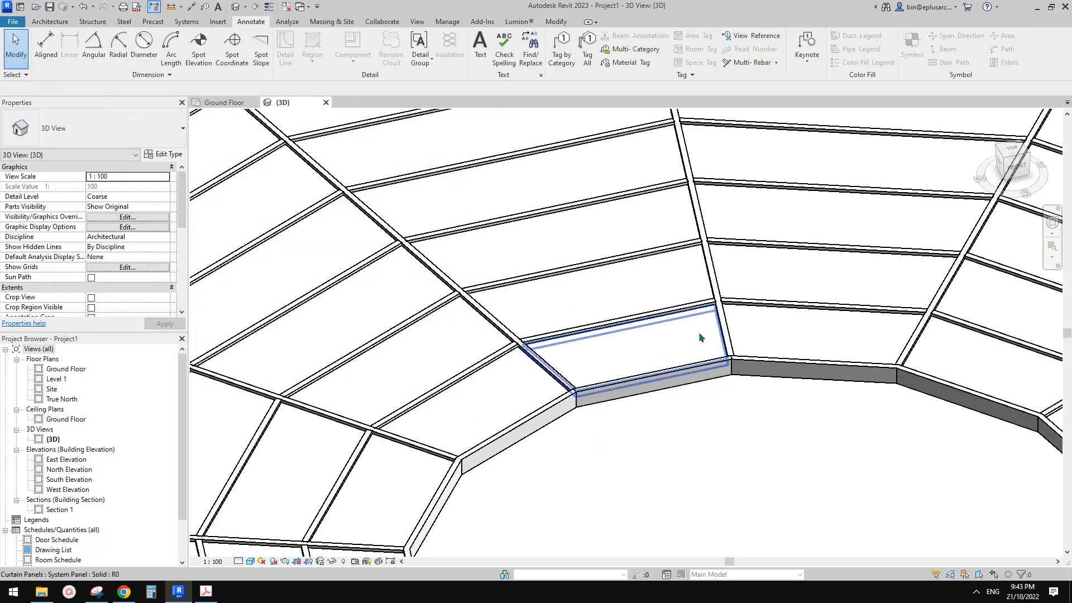
- Keep the glass panel's solid panel type offset at 0.0 and close its type properties
{"action": "left_click", "coordinate": [700, 337]}
{"action": "left_click", "coordinate": [164, 156]}
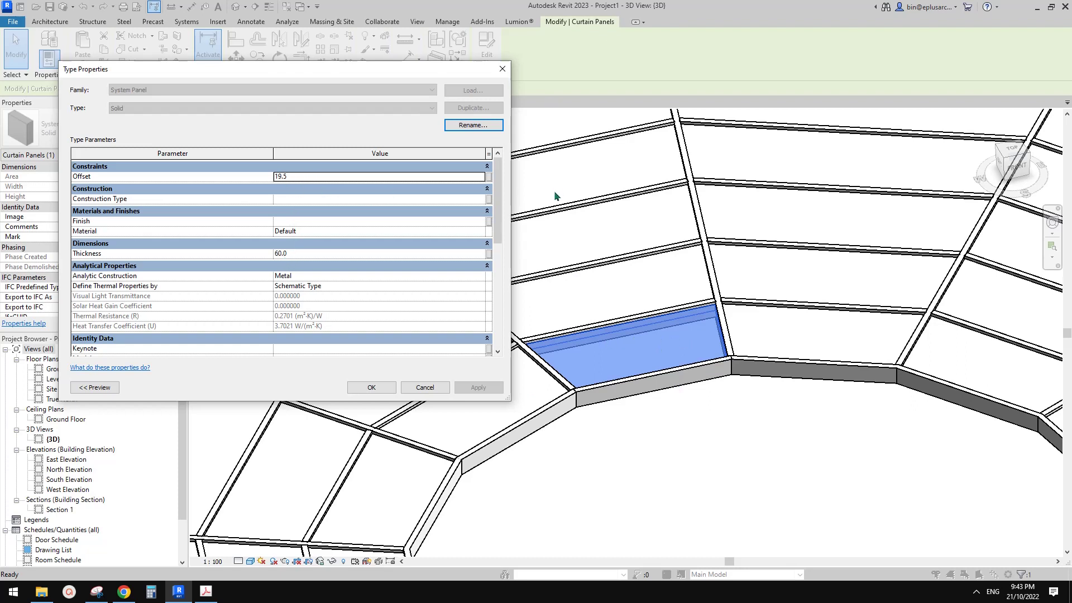
{"action": "left_click", "coordinate": [309, 176]}
{"action": "type", "text": "0"}
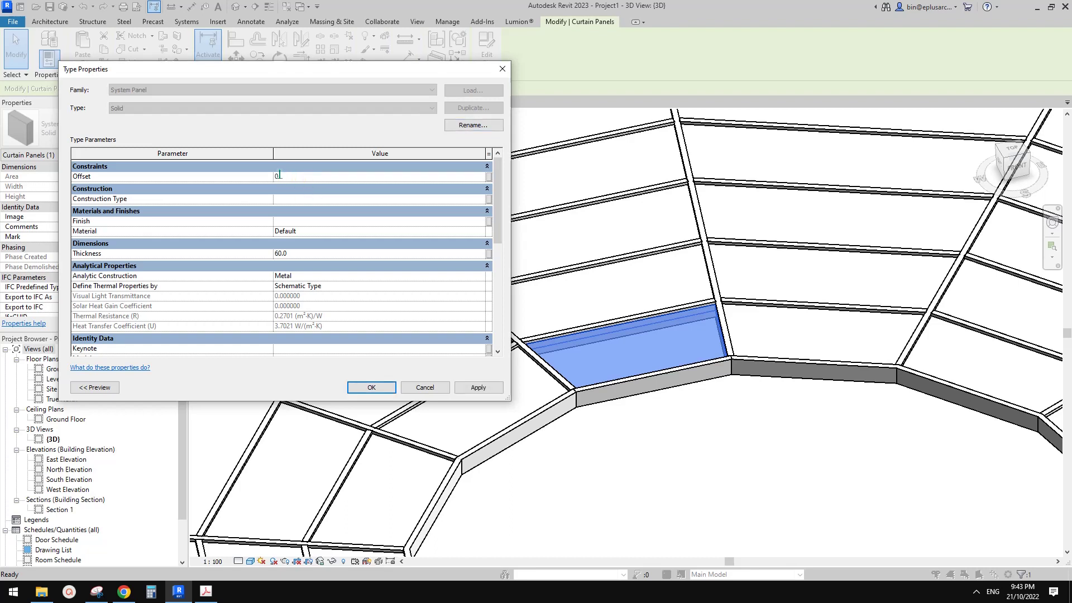
{"action": "type", "text": "2"}
{"action": "left_click", "coordinate": [478, 387]}
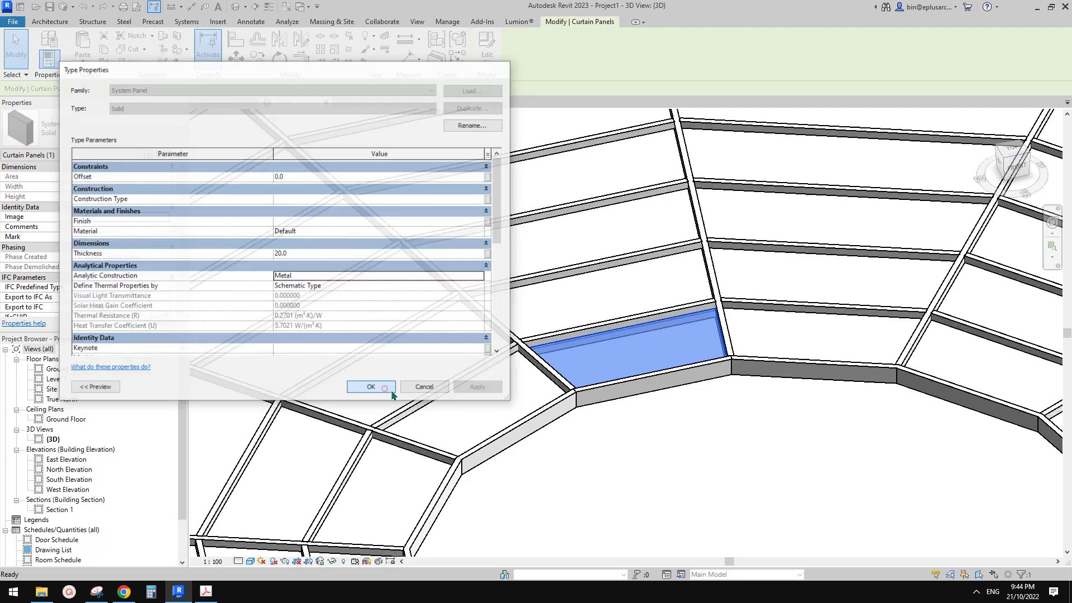
{"action": "left_click", "coordinate": [371, 387]}
{"action": "left_click", "coordinate": [658, 462]}
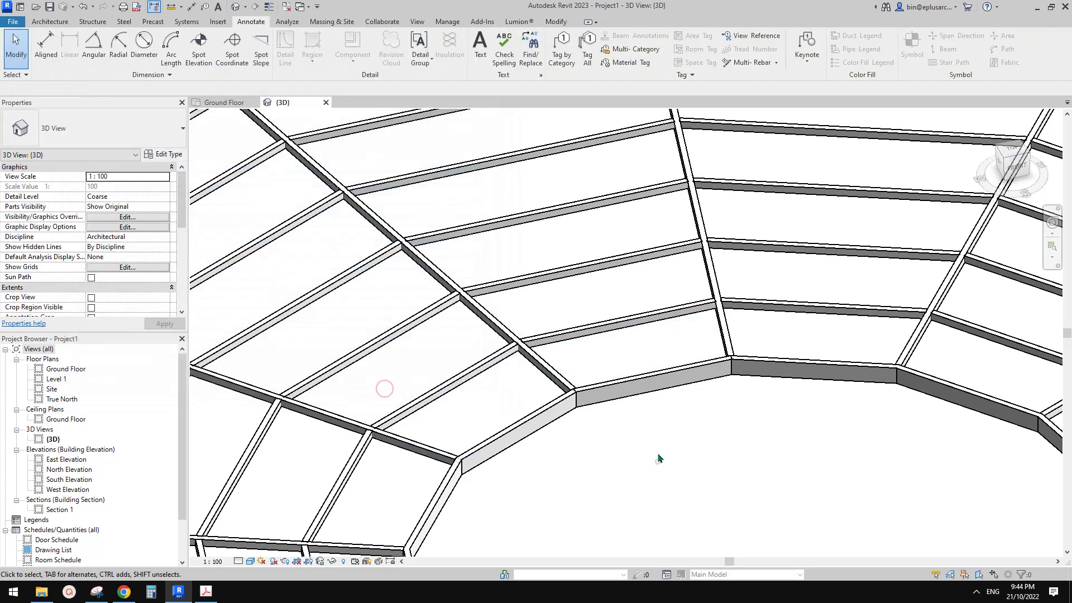
- Set the 'new' mullion type's offset to 85.0 via the edge mullion
{"action": "left_click", "coordinate": [681, 373]}
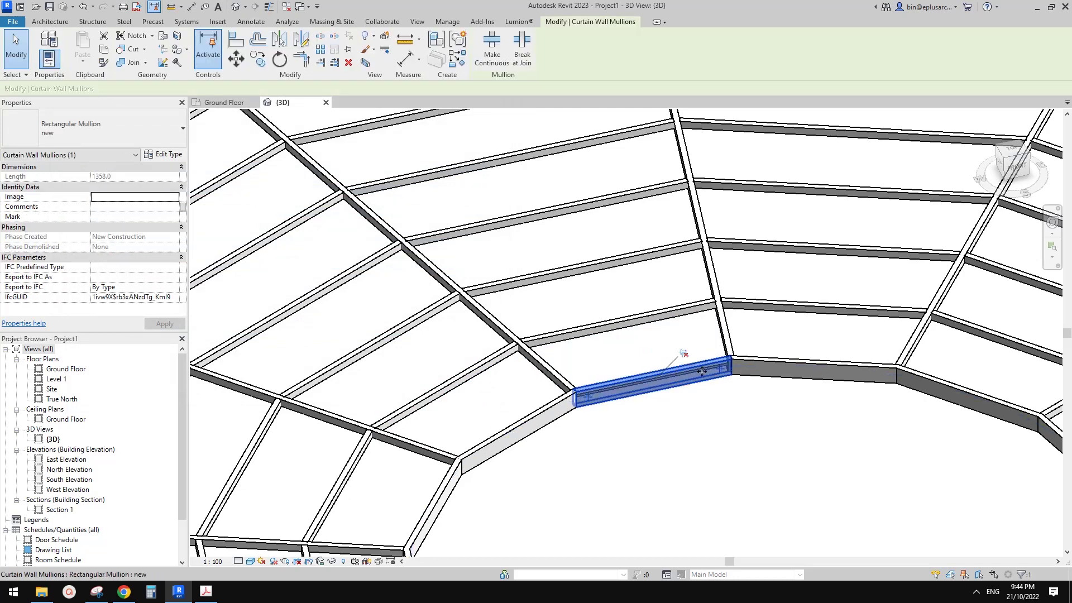
{"action": "left_click", "coordinate": [165, 154]}
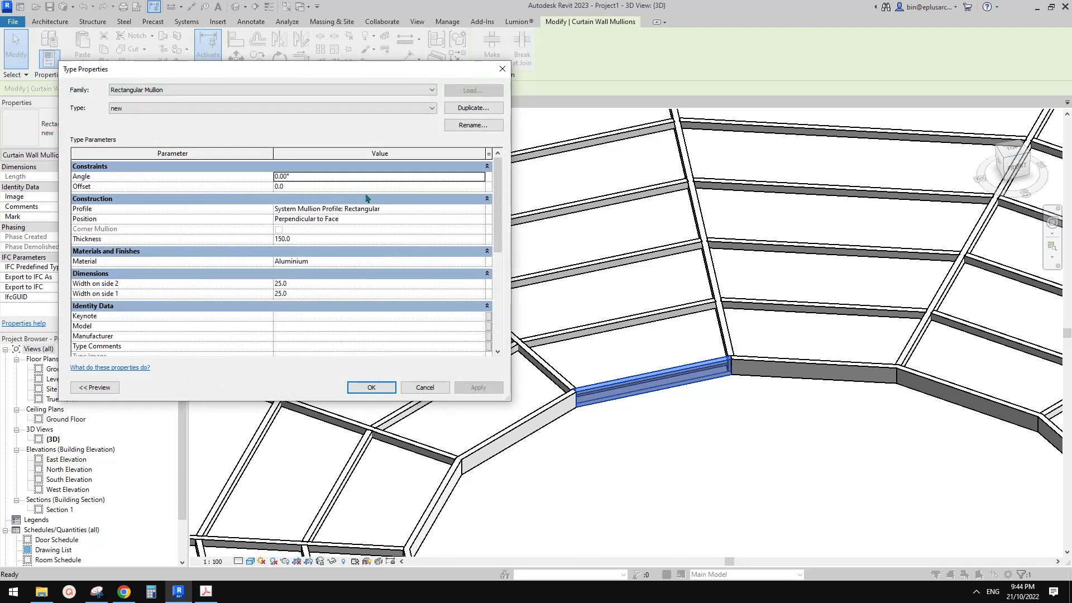
{"action": "left_click", "coordinate": [318, 186]}
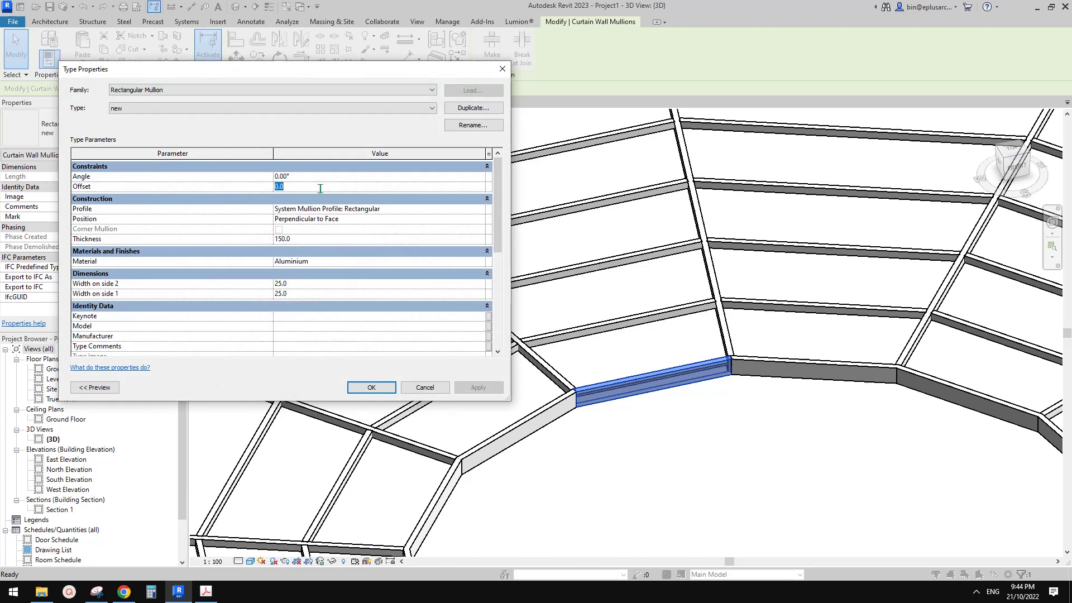
{"action": "type", "text": "85"}
{"action": "left_click", "coordinate": [465, 389]}
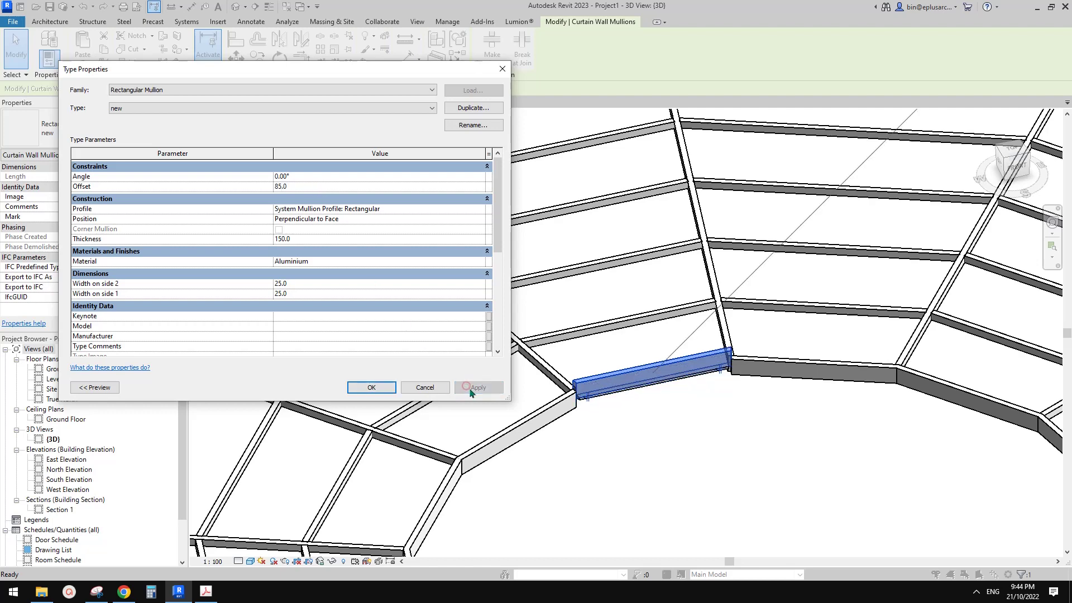
{"action": "left_click", "coordinate": [373, 389]}
{"action": "left_click", "coordinate": [663, 424]}
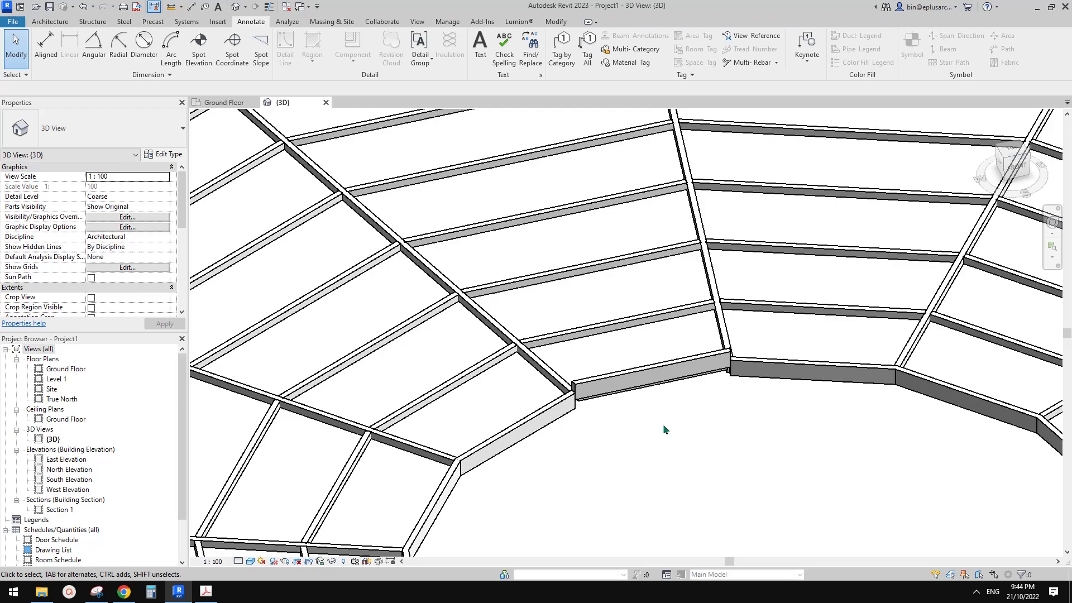
- Orbit to the roof edge, check the mullion, and Tab-select the whole Sloped Glazing roof
{"action": "mouse_move", "coordinate": [639, 432]}
{"action": "middle_mouse_down", "text": "shift"}
{"action": "mouse_move", "coordinate": [610, 360]}
{"action": "mouse_move", "coordinate": [586, 371]}
{"action": "mouse_move", "coordinate": [703, 372]}
{"action": "mouse_move", "coordinate": [498, 340]}
{"action": "mouse_move", "coordinate": [752, 407]}
{"action": "mouse_move", "coordinate": [735, 402]}
{"action": "mouse_move", "coordinate": [695, 419]}
{"action": "middle_mouse_up", "text": "shift"}
{"action": "scroll", "coordinate": [597, 350], "scroll_direction": "up", "scroll_amount": 3}
{"action": "left_click", "coordinate": [594, 329]}
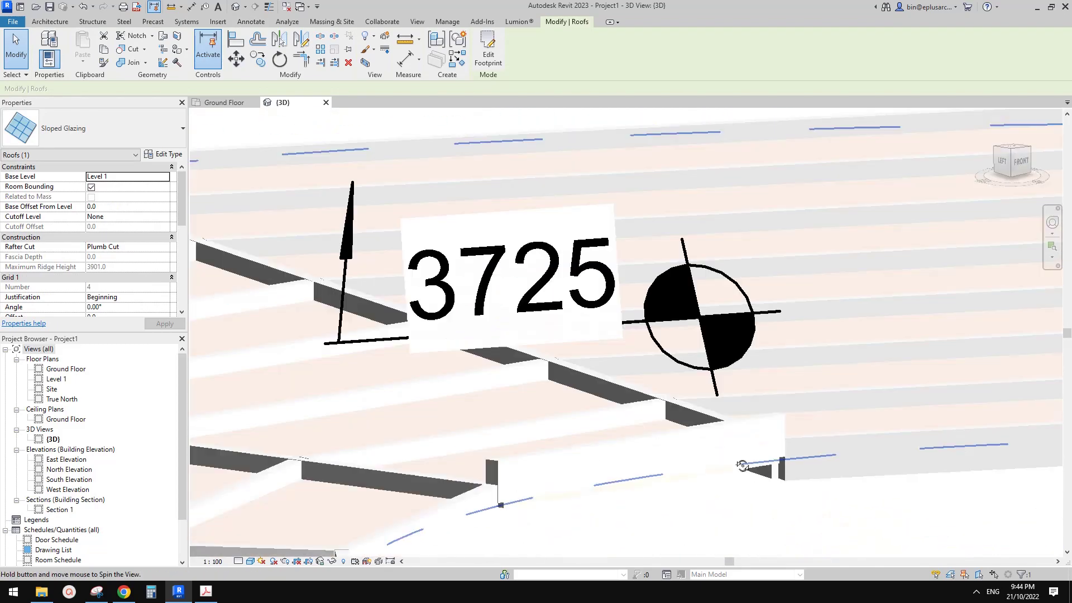
{"action": "key", "text": "Escape"}
{"action": "scroll", "coordinate": [673, 530], "scroll_direction": "up", "scroll_amount": 3}
{"action": "scroll", "coordinate": [637, 443], "scroll_direction": "down", "scroll_amount": 2}
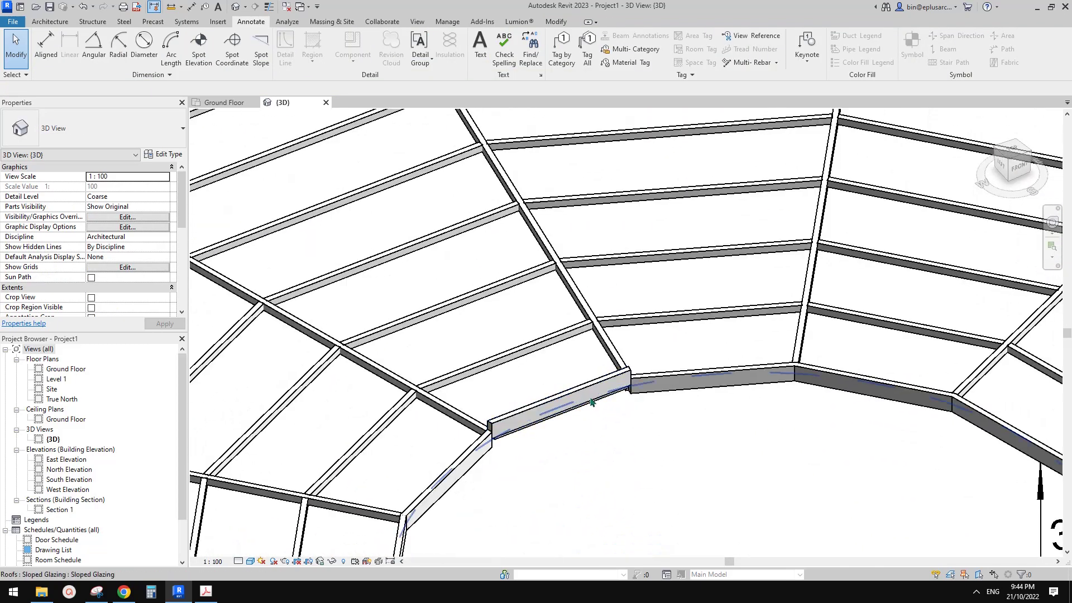
{"action": "left_click", "coordinate": [591, 377]}
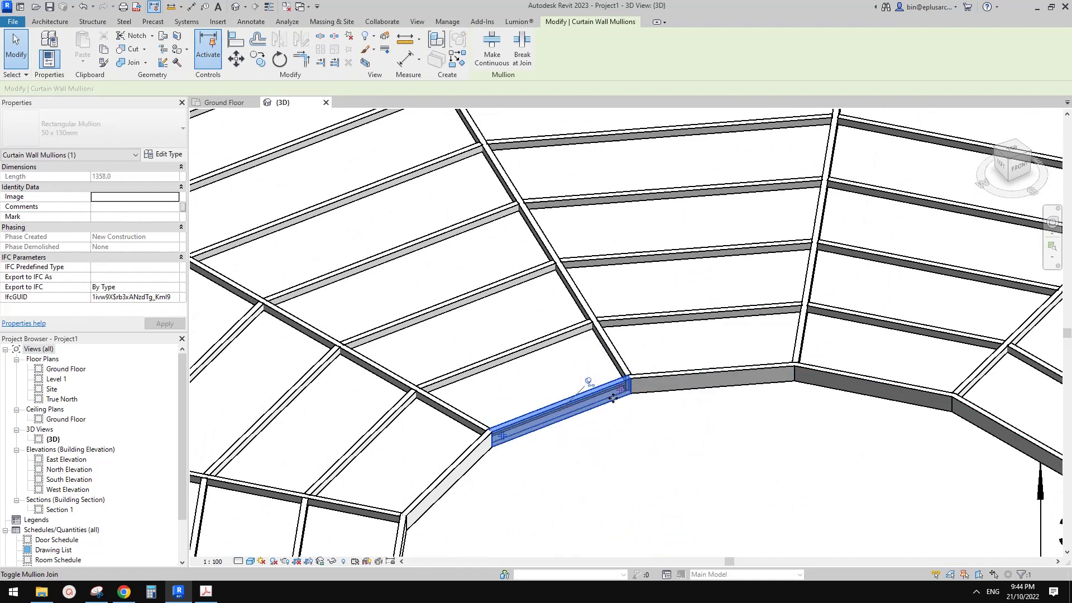
{"action": "key", "text": "Escape"}
{"action": "key", "text": "Tab"}
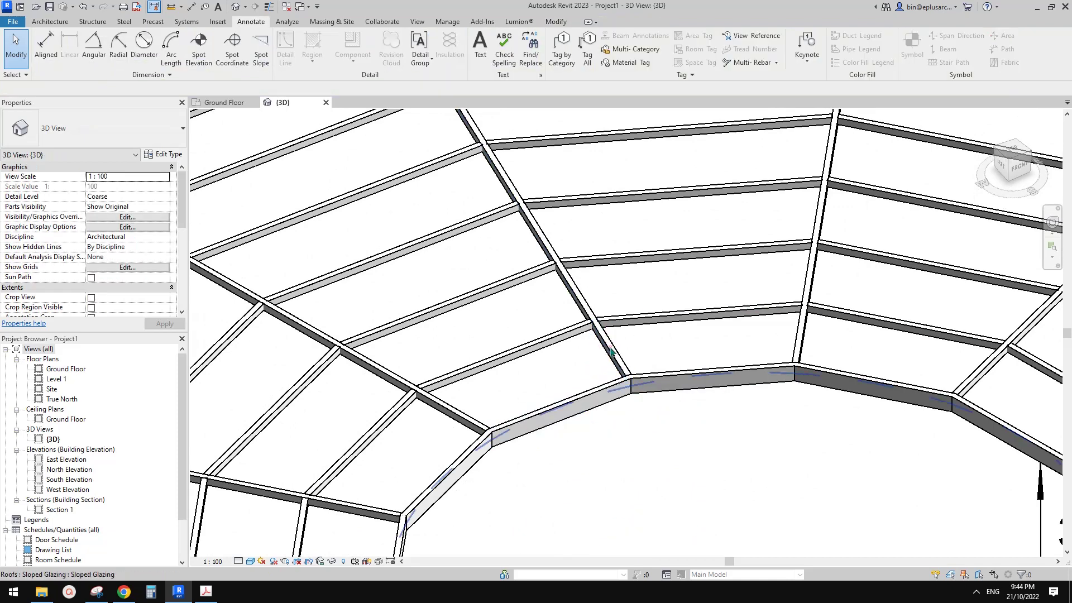
{"action": "left_click", "coordinate": [610, 353]}
{"action": "scroll", "coordinate": [615, 361], "scroll_direction": "down", "scroll_amount": 1}
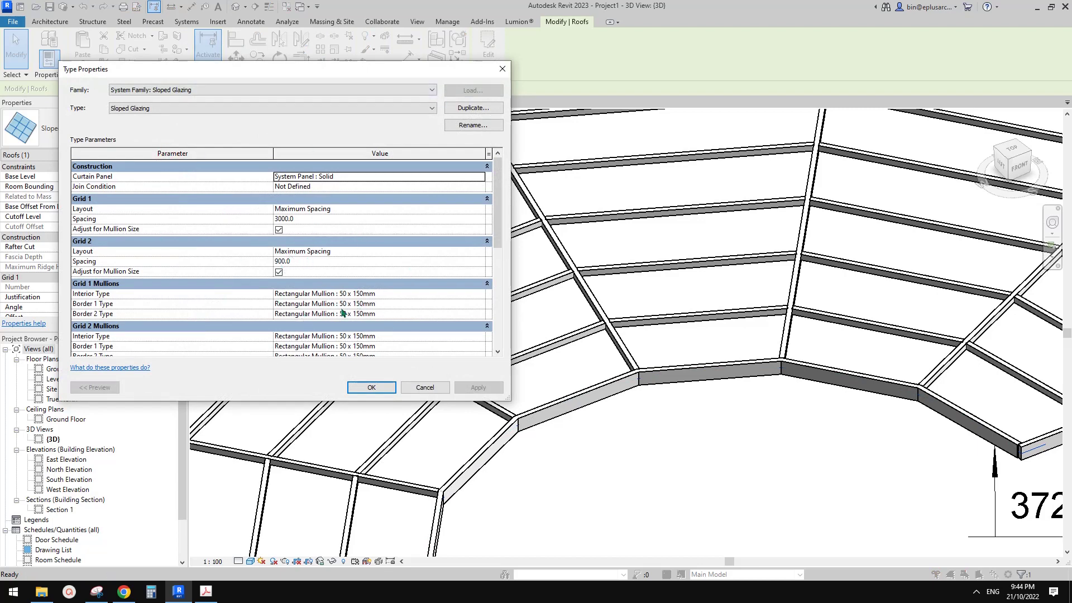
{"action": "left_click_drag", "start_coordinate": [497, 197], "coordinate": [495, 228]}
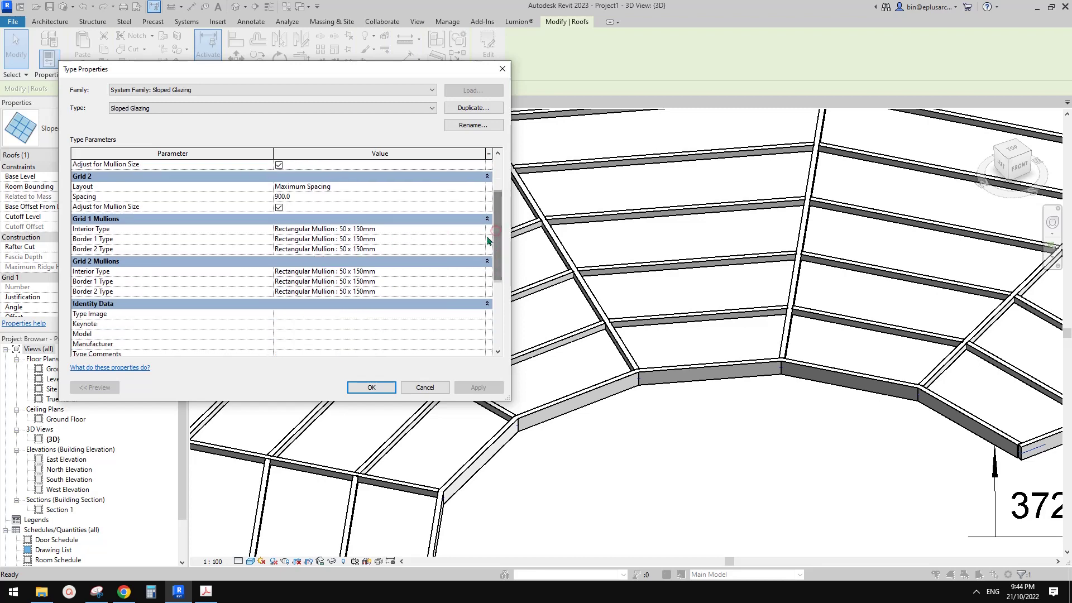
- Set Grid 1 interior, Border 1 and Border 2 mullions to Rectangular Mullion : new
{"action": "left_click", "coordinate": [479, 229]}
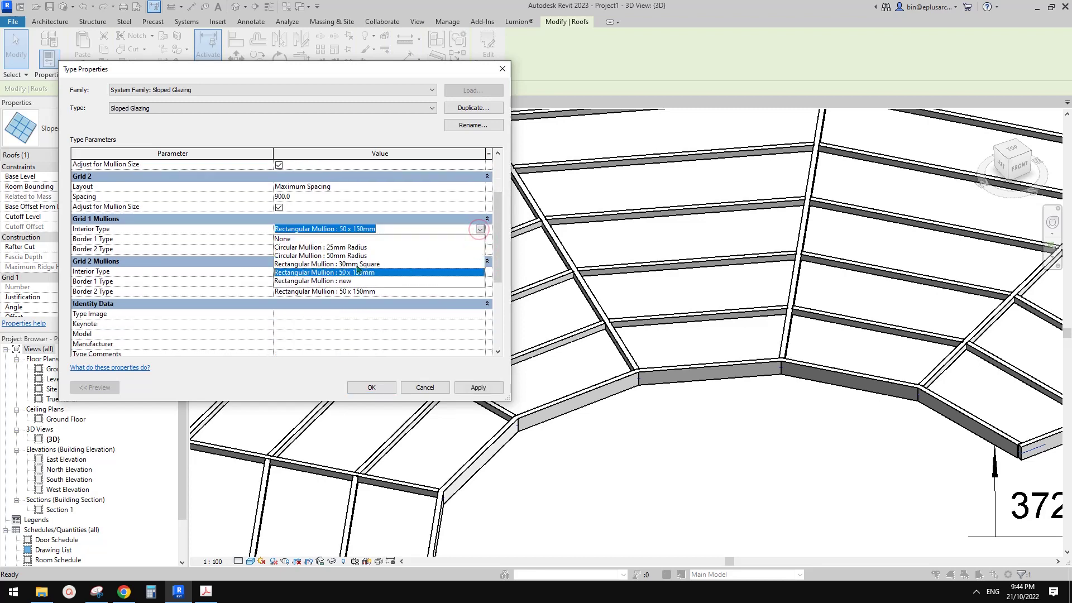
{"action": "left_click", "coordinate": [287, 240]}
{"action": "left_click", "coordinate": [480, 230]}
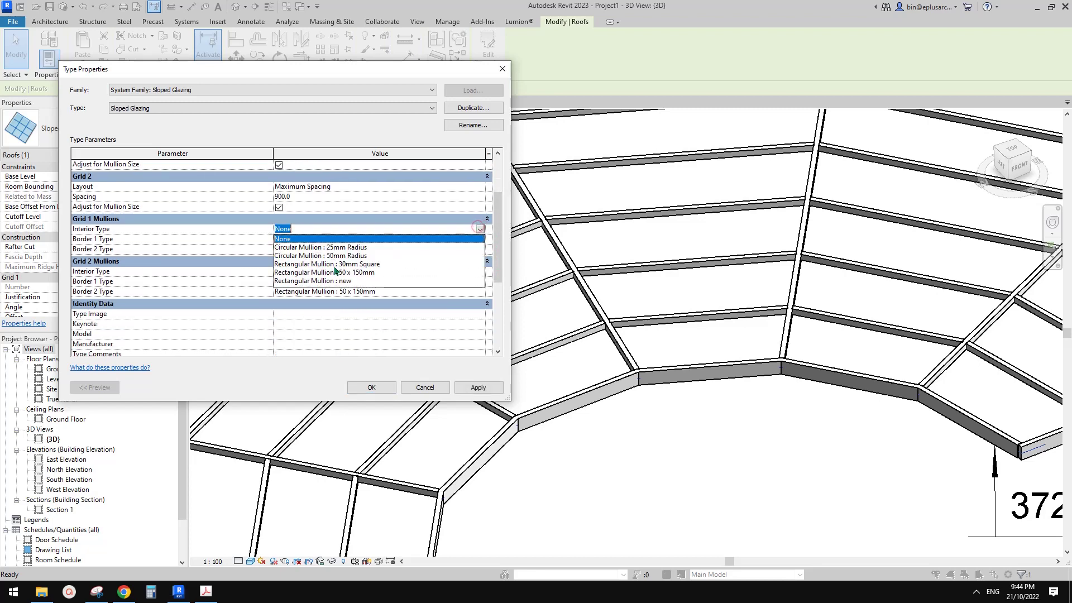
{"action": "left_click", "coordinate": [341, 282]}
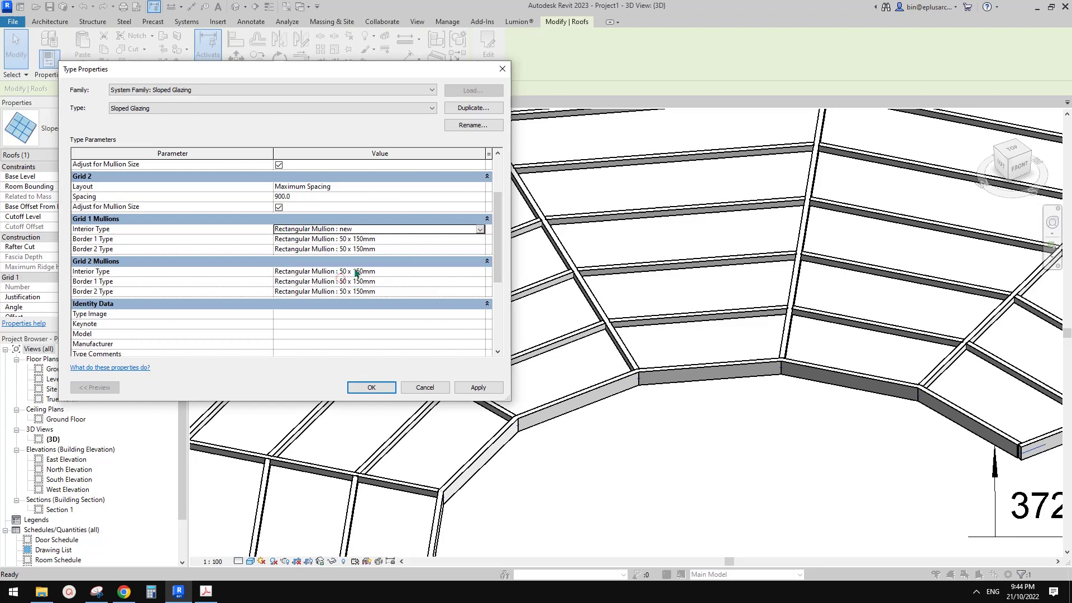
{"action": "left_click", "coordinate": [391, 241]}
{"action": "type", "text": "Rectangular Mullion : new"}
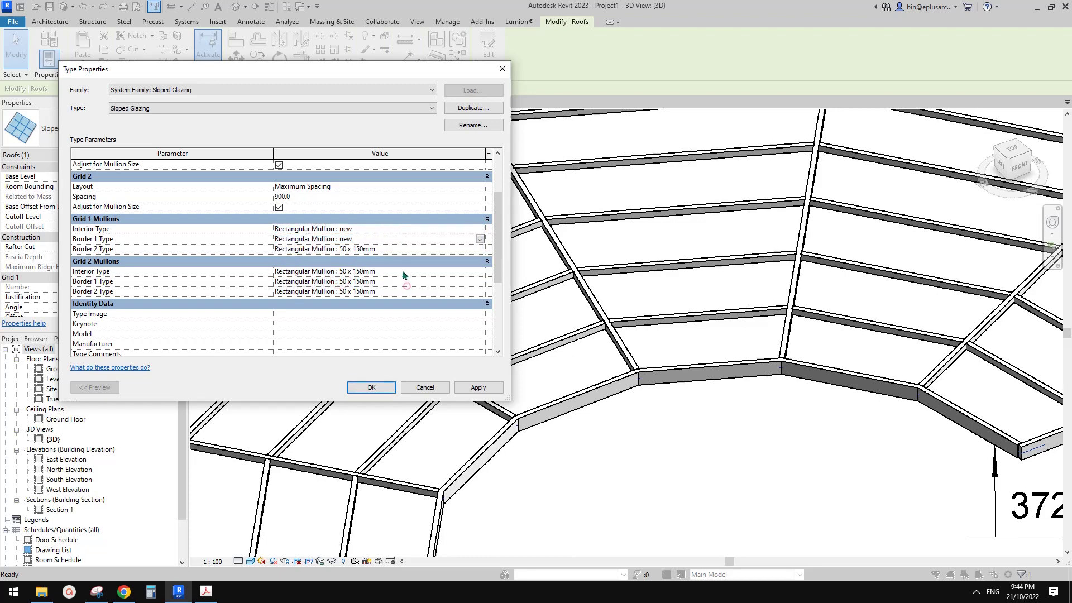
{"action": "left_click", "coordinate": [402, 270]}
{"action": "type", "text": "Rectangular Mullion : new"}
- Set Grid 2 interior, Border 1 and Border 2 mullions to 'new' and confirm
{"action": "left_click", "coordinate": [397, 249]}
{"action": "type", "text": "Rectangular Mullion : new"}
{"action": "left_click", "coordinate": [403, 282]}
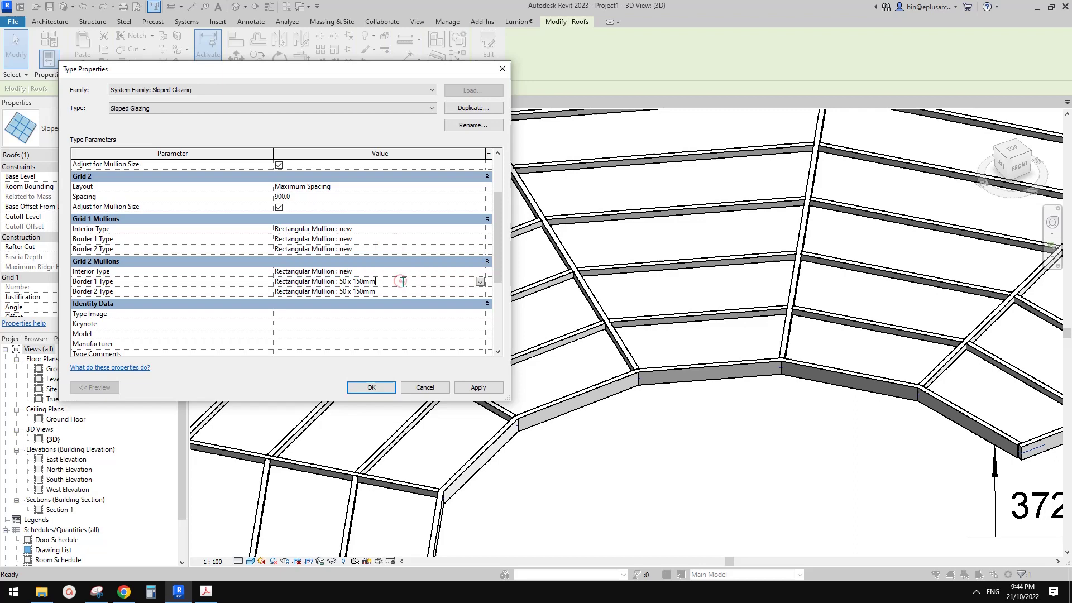
{"action": "type", "text": "Rectangular Mullion : new"}
{"action": "left_click", "coordinate": [399, 291]}
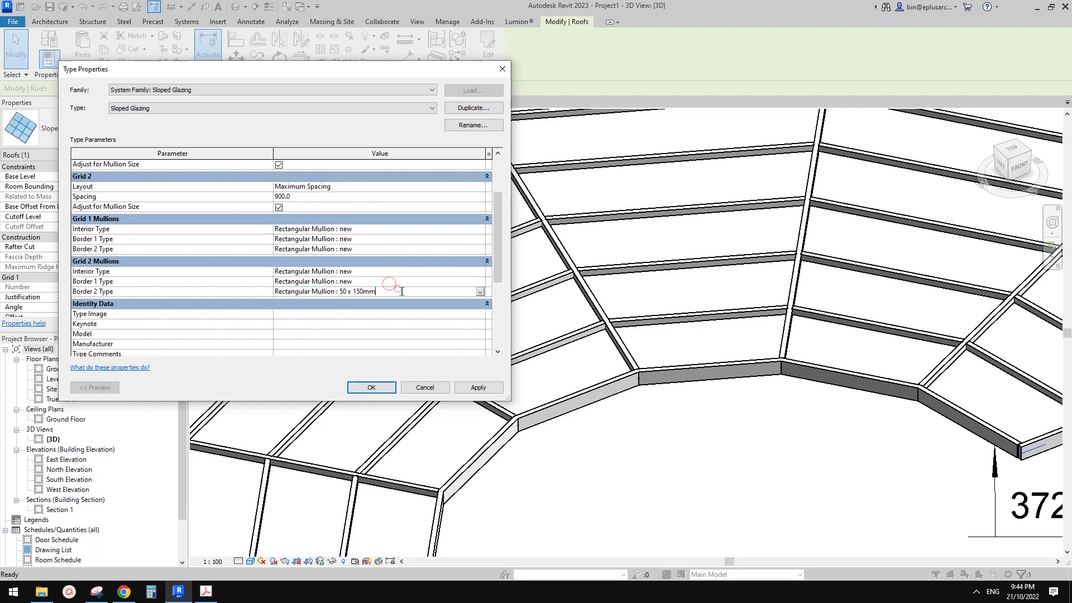
{"action": "type", "text": "Rectangular Mullion : new"}
{"action": "left_click", "coordinate": [384, 389]}
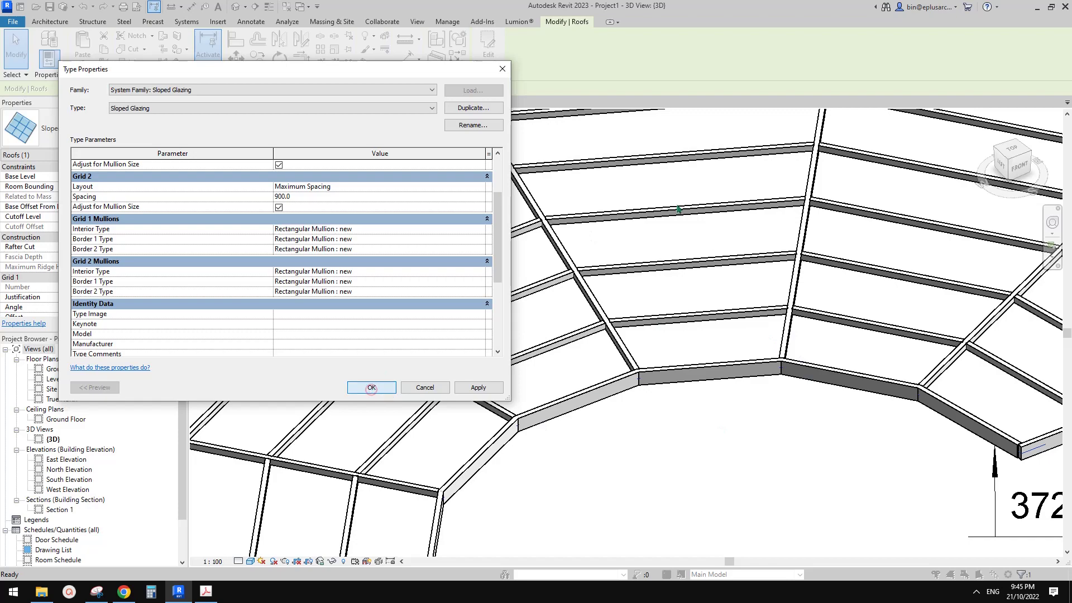
{"action": "left_click", "coordinate": [371, 387]}
- Orbit around the roof from underneath and above, then bring up the video ideas document
{"action": "mouse_move", "coordinate": [639, 407]}
{"action": "middle_mouse_down", "text": "shift"}
{"action": "mouse_move", "coordinate": [623, 382]}
{"action": "mouse_move", "coordinate": [622, 316]}
{"action": "middle_mouse_up", "text": "shift"}
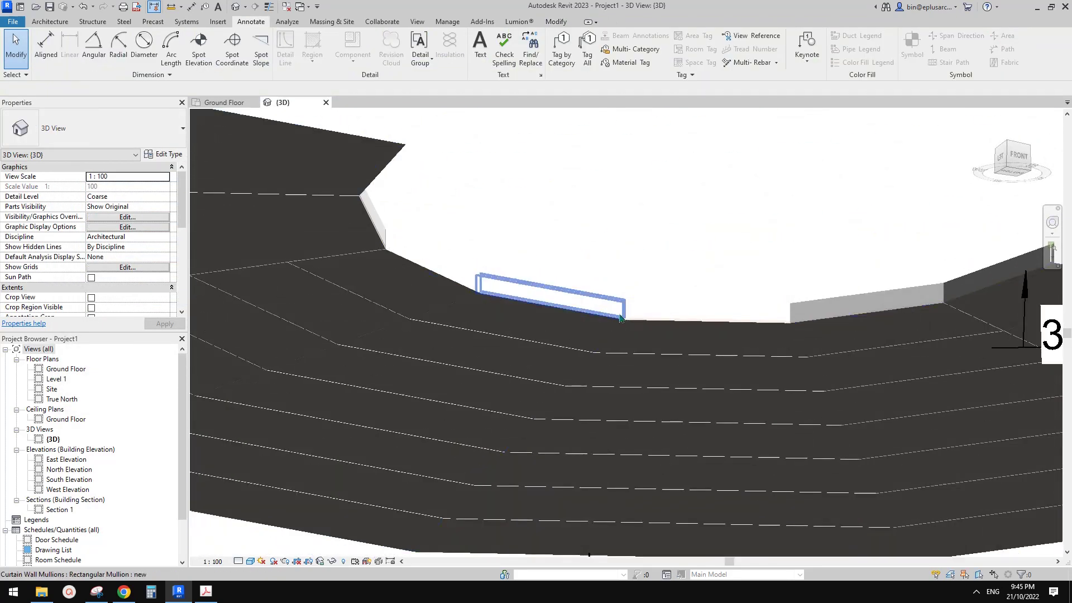
{"action": "scroll", "coordinate": [621, 317], "scroll_direction": "up", "scroll_amount": 3}
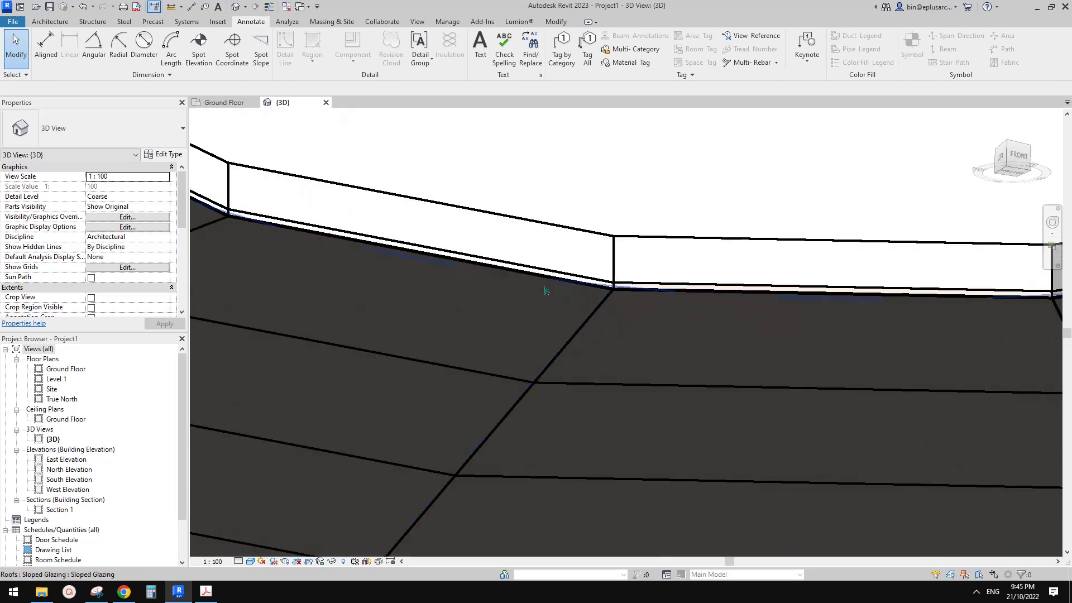
{"action": "mouse_move", "coordinate": [544, 291]}
{"action": "middle_mouse_down", "text": "shift"}
{"action": "mouse_move", "coordinate": [662, 288]}
{"action": "mouse_move", "coordinate": [651, 313]}
{"action": "mouse_move", "coordinate": [715, 407]}
{"action": "middle_mouse_up", "text": "shift"}
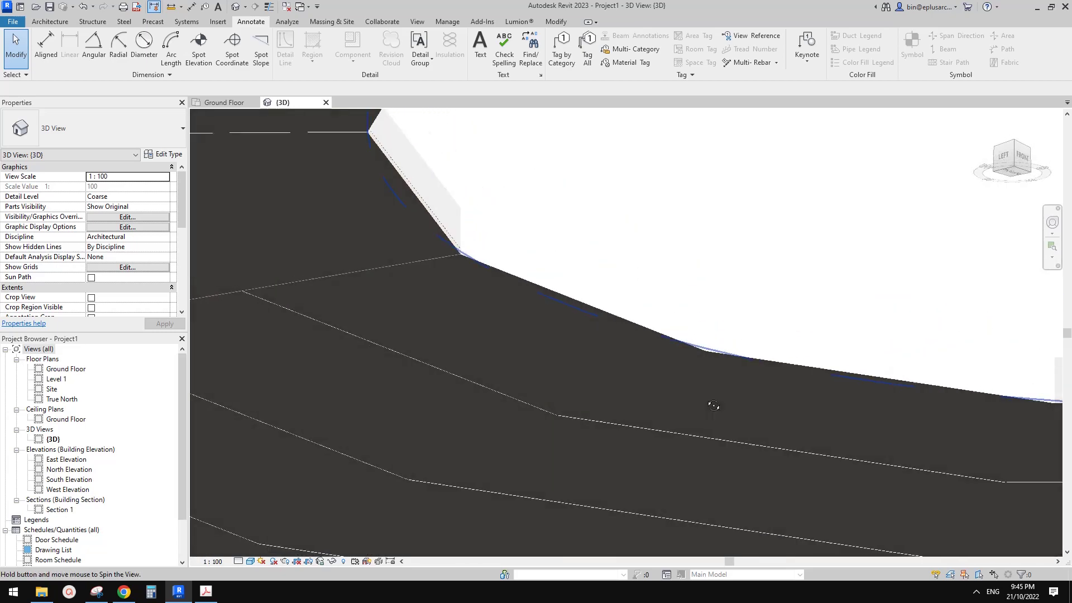
{"action": "mouse_move", "coordinate": [682, 316]}
{"action": "middle_mouse_down", "text": "shift"}
{"action": "mouse_move", "coordinate": [625, 318]}
{"action": "mouse_move", "coordinate": [628, 478]}
{"action": "mouse_move", "coordinate": [636, 420]}
{"action": "mouse_move", "coordinate": [589, 392]}
{"action": "mouse_move", "coordinate": [626, 410]}
{"action": "middle_mouse_up", "text": "shift"}
{"action": "scroll", "coordinate": [589, 392], "scroll_direction": "down", "scroll_amount": 2}
{"action": "scroll", "coordinate": [594, 455], "scroll_direction": "down", "scroll_amount": 2}
{"action": "middle_click_drag", "start_coordinate": [505, 448], "coordinate": [504, 438]}
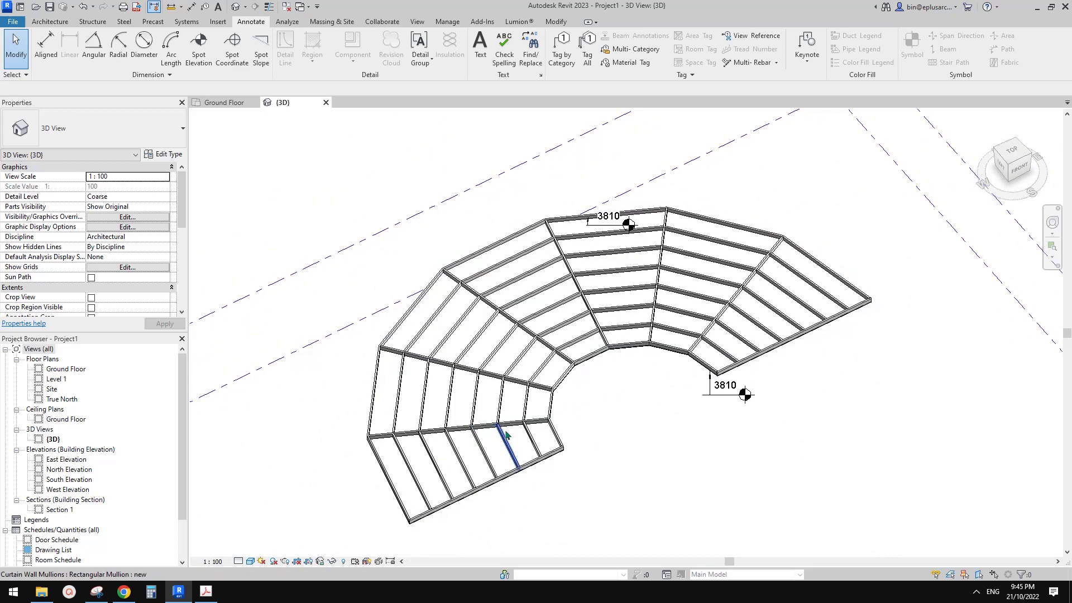
{"action": "middle_click_drag", "start_coordinate": [545, 431], "coordinate": [559, 436], "text": "shift"}
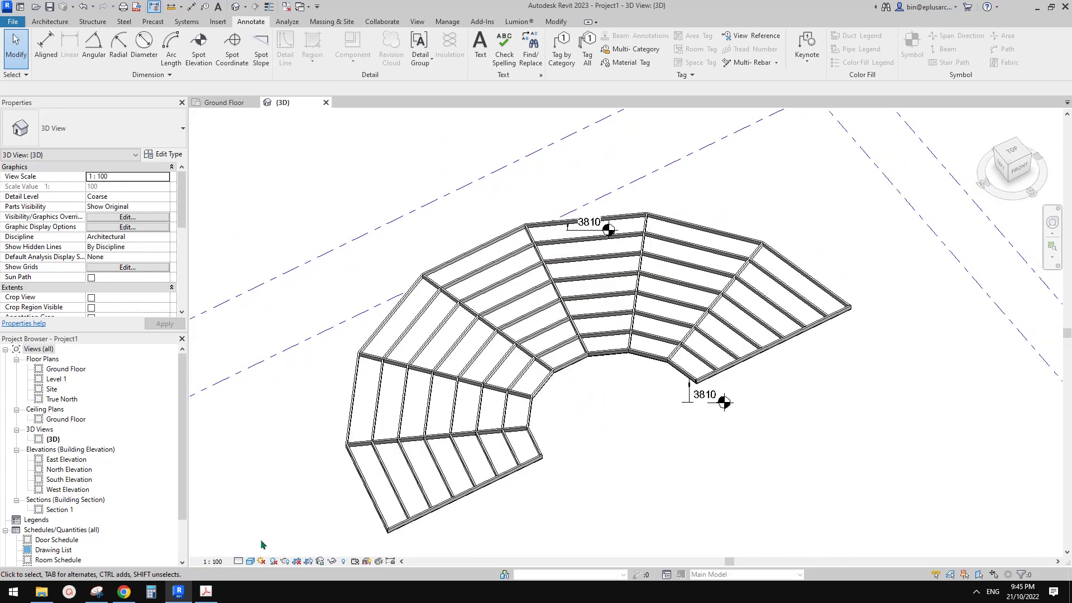
{"action": "left_click", "coordinate": [122, 592]}
{"action": "scroll", "coordinate": [388, 448], "scroll_direction": "down", "scroll_amount": 5}
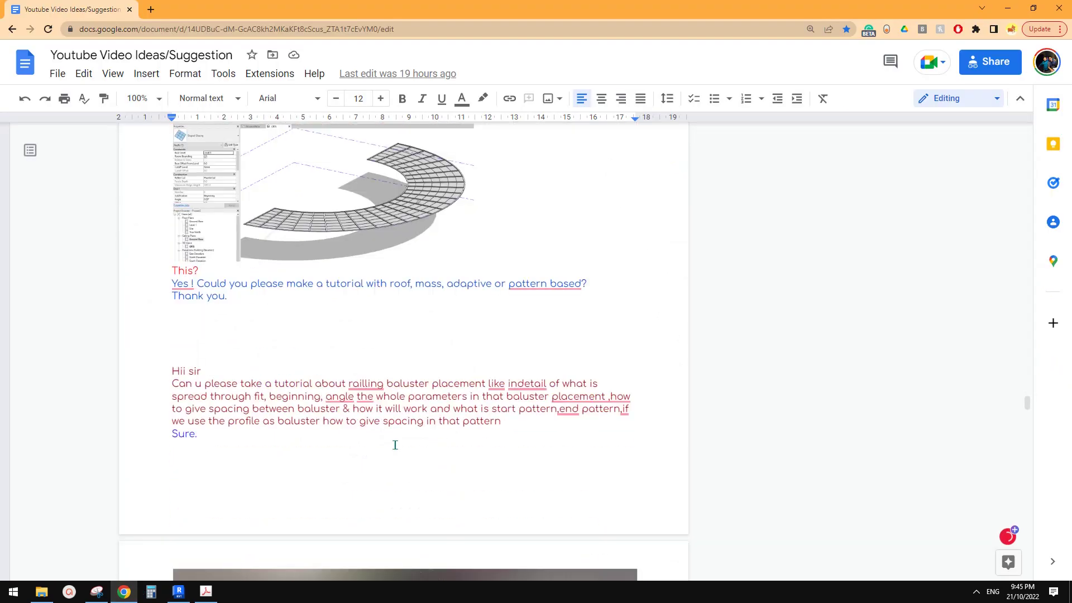
{"action": "scroll", "coordinate": [393, 442], "scroll_direction": "up", "scroll_amount": 2}
{"action": "scroll", "coordinate": [392, 437], "scroll_direction": "up", "scroll_amount": 2}
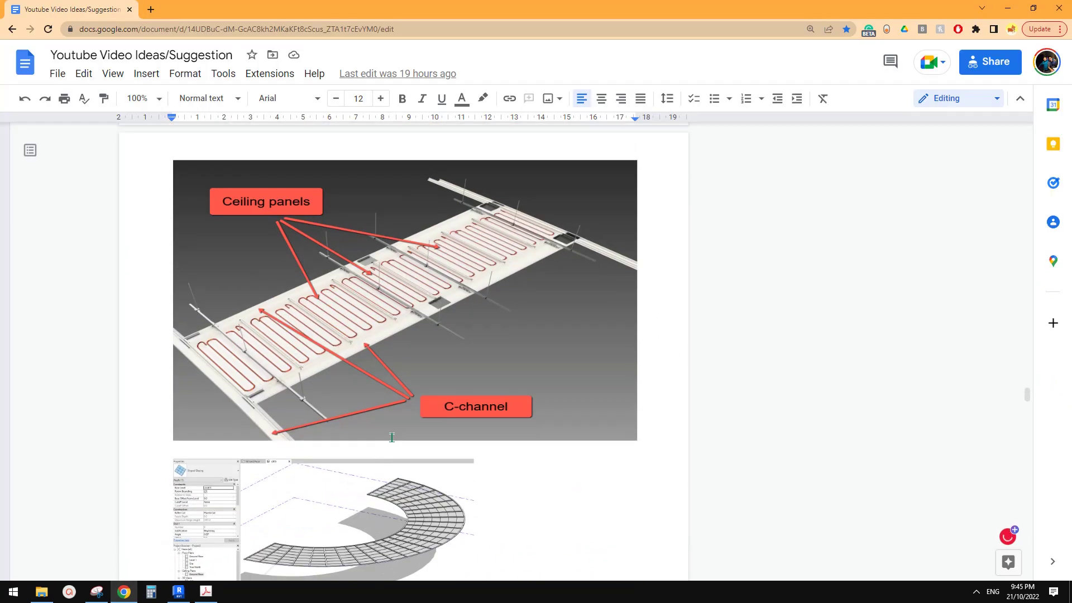
{"action": "scroll", "coordinate": [416, 469], "scroll_direction": "down", "scroll_amount": 1}
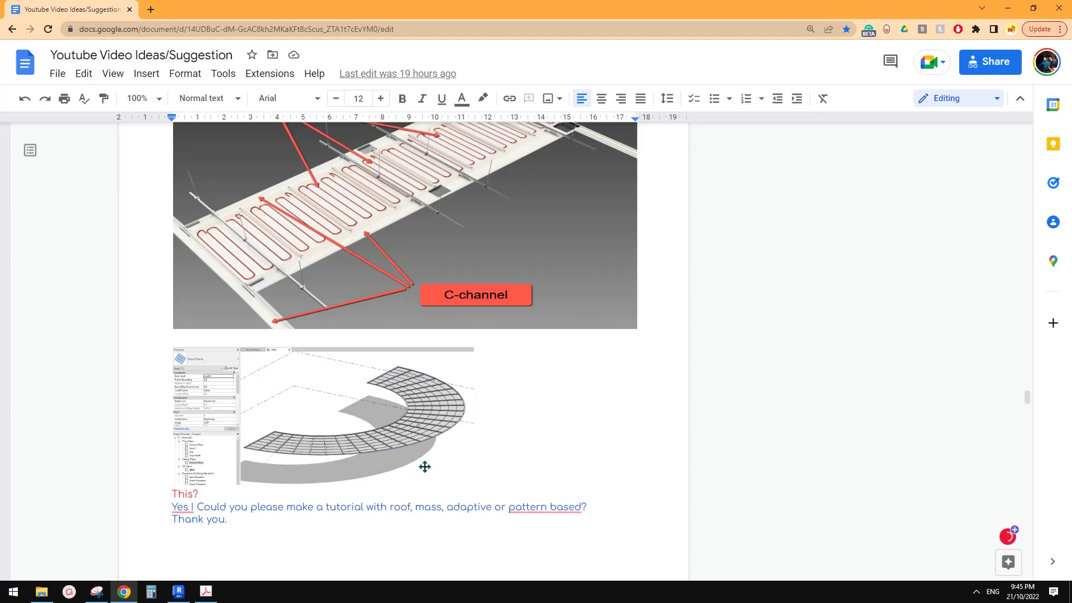
{"action": "scroll", "coordinate": [425, 466], "scroll_direction": "up", "scroll_amount": 2}
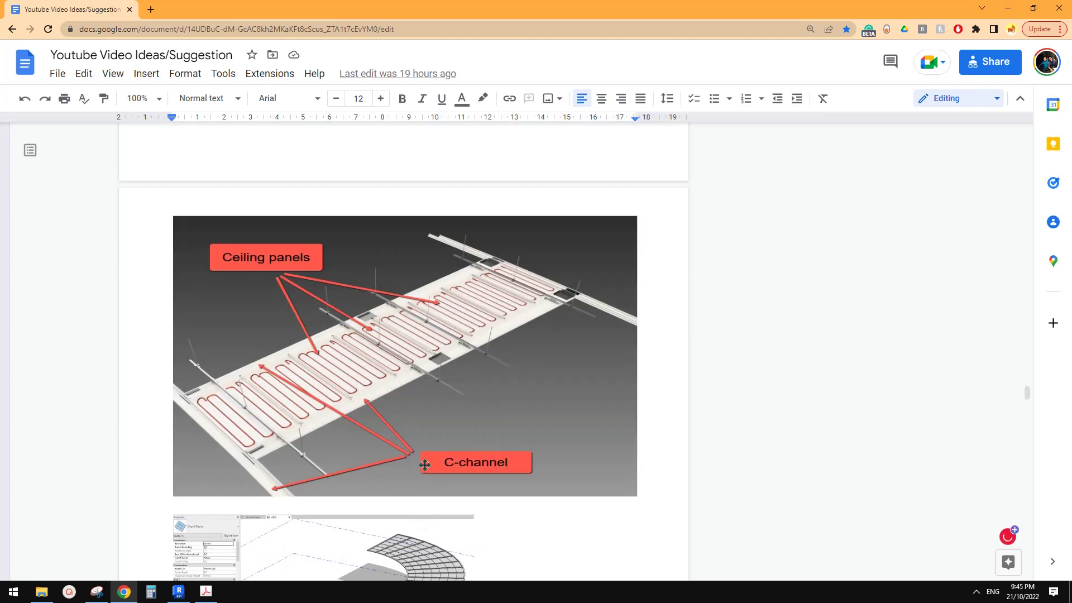
{"action": "scroll", "coordinate": [425, 465], "scroll_direction": "up", "scroll_amount": 2}
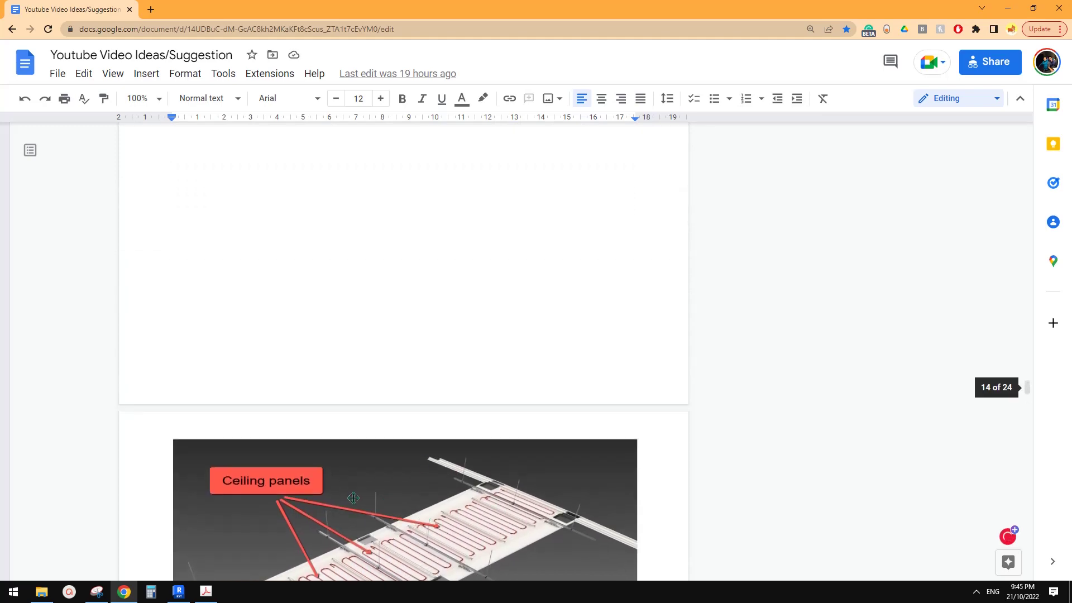
{"action": "scroll", "coordinate": [350, 497], "scroll_direction": "down", "scroll_amount": 3}
- Leave the Google Docs reference images and go back to the Revit roof model
{"action": "left_click", "coordinate": [178, 592]}
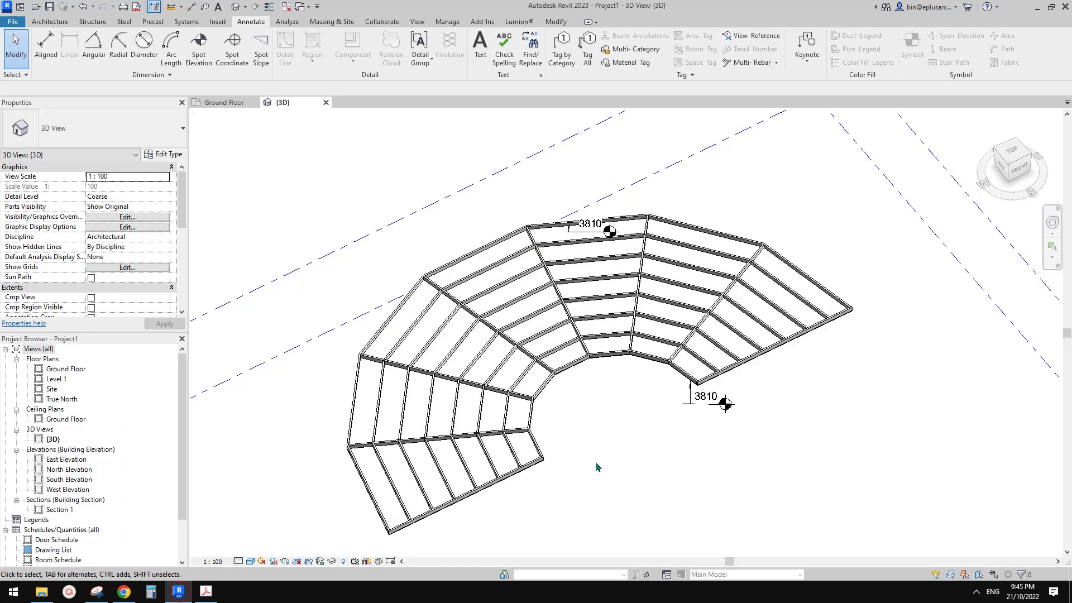